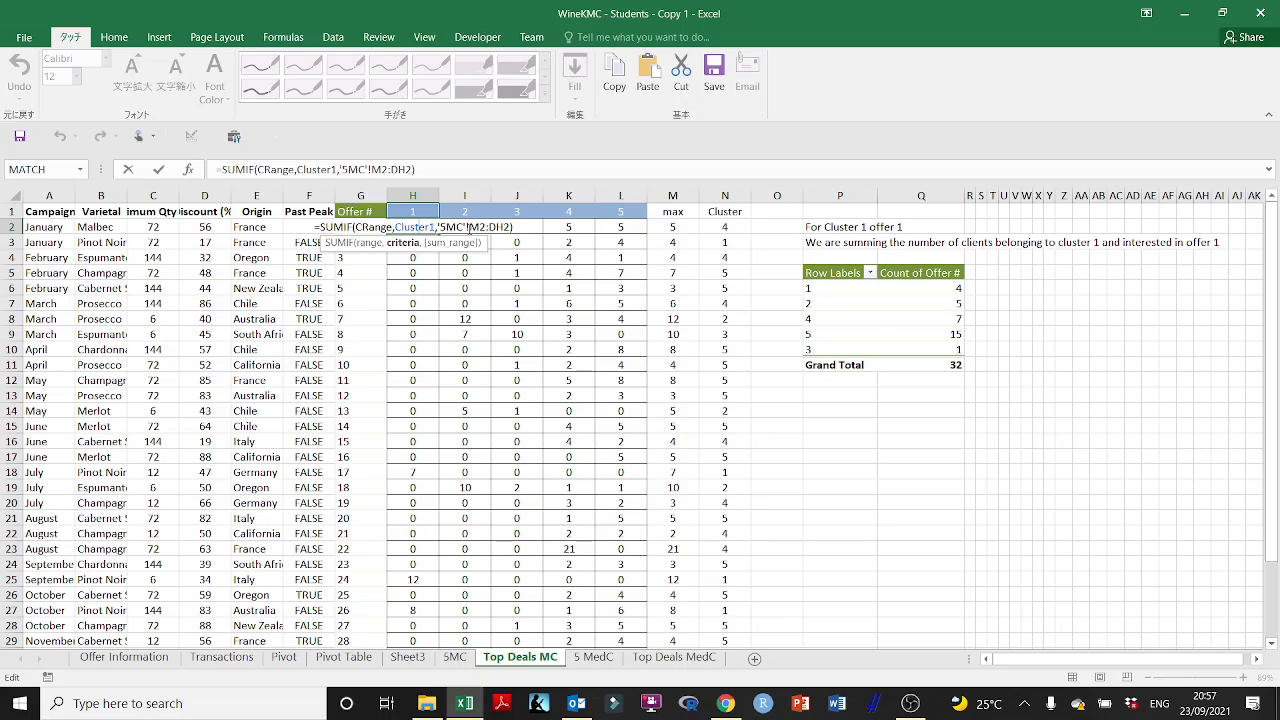
- Inspect the SUMIF formulas in H2, I2 and J2 of the Top Deals MC sheet
click(470, 228)
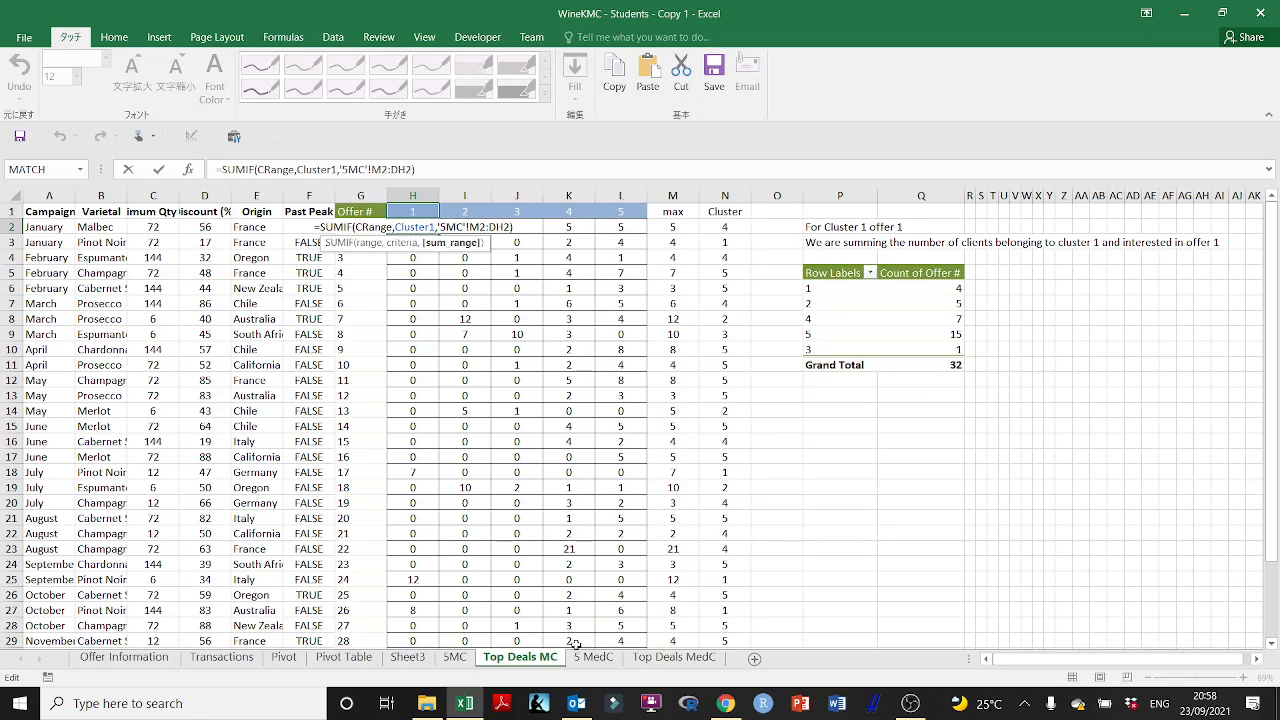
key(ctrl+Return)
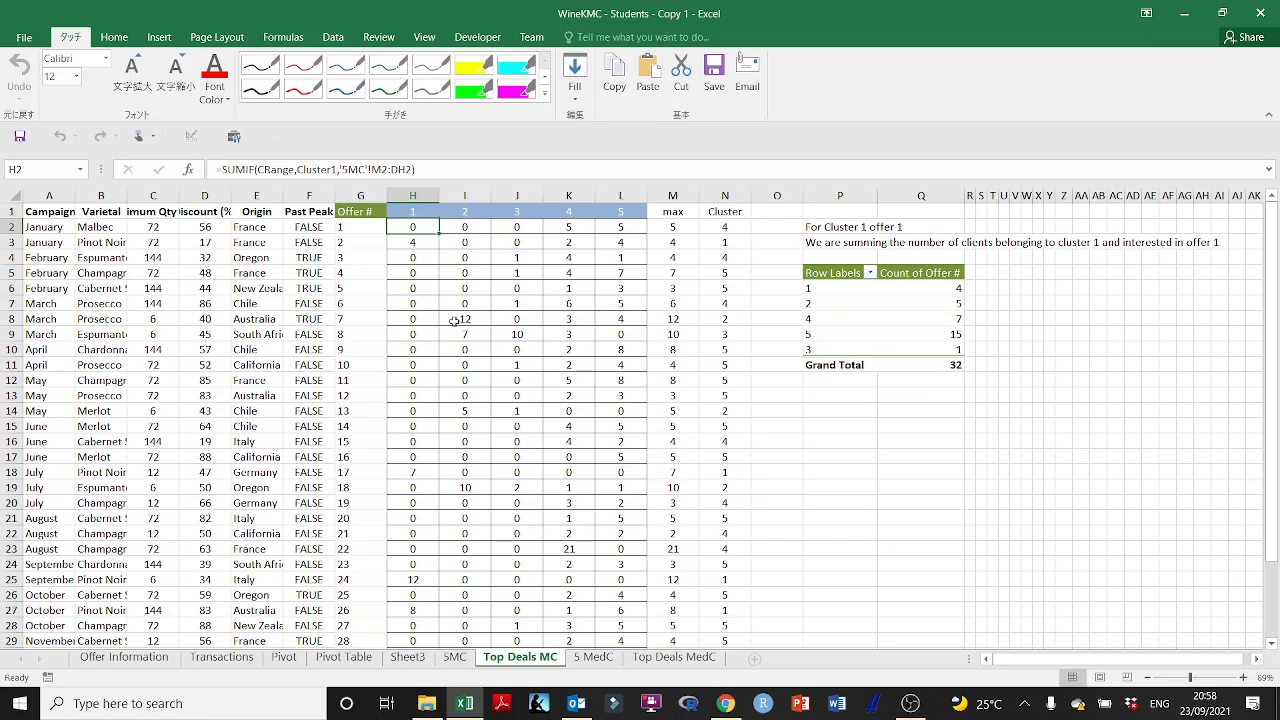
double_click(463, 227)
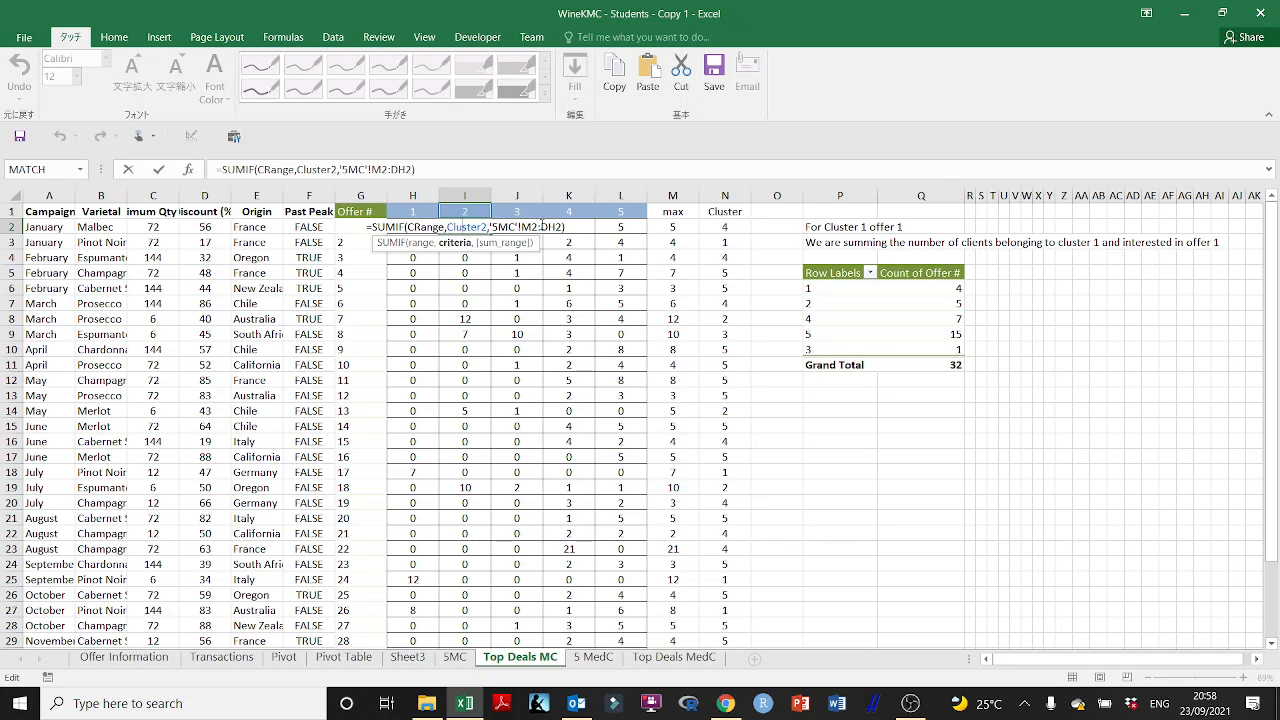
double_click(530, 226)
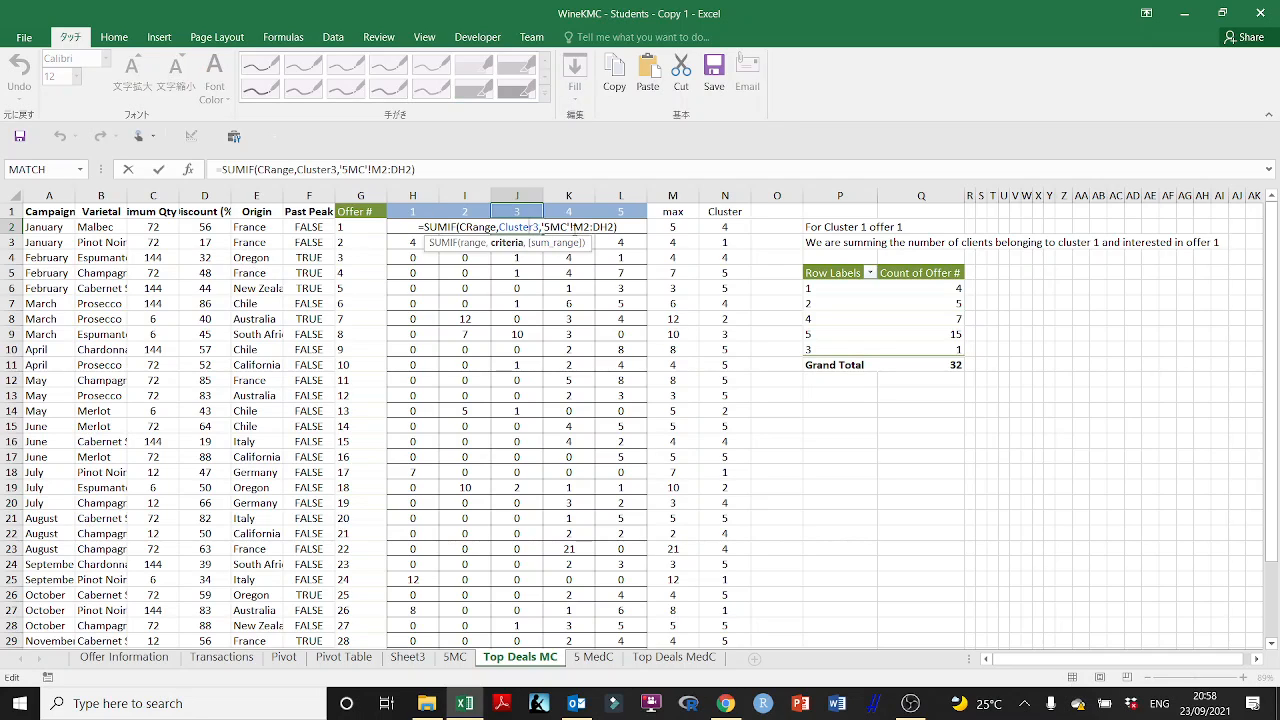
key(Escape)
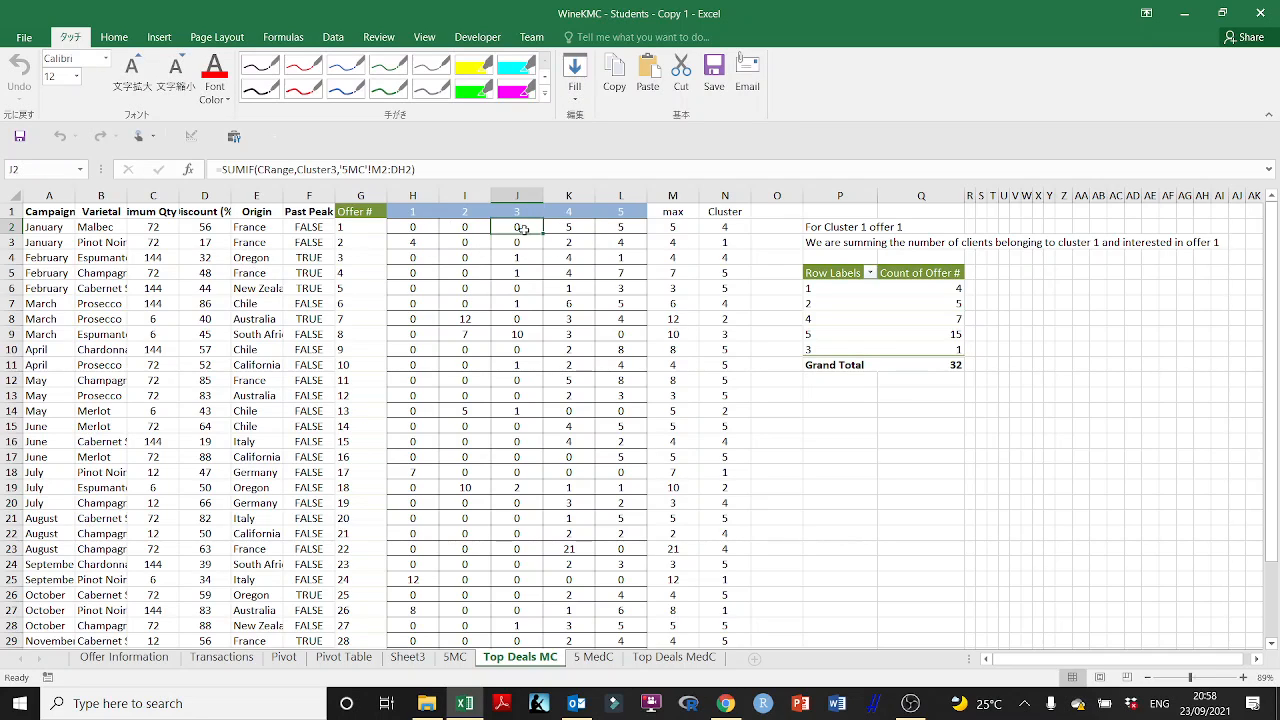
double_click(432, 224)
click(472, 226)
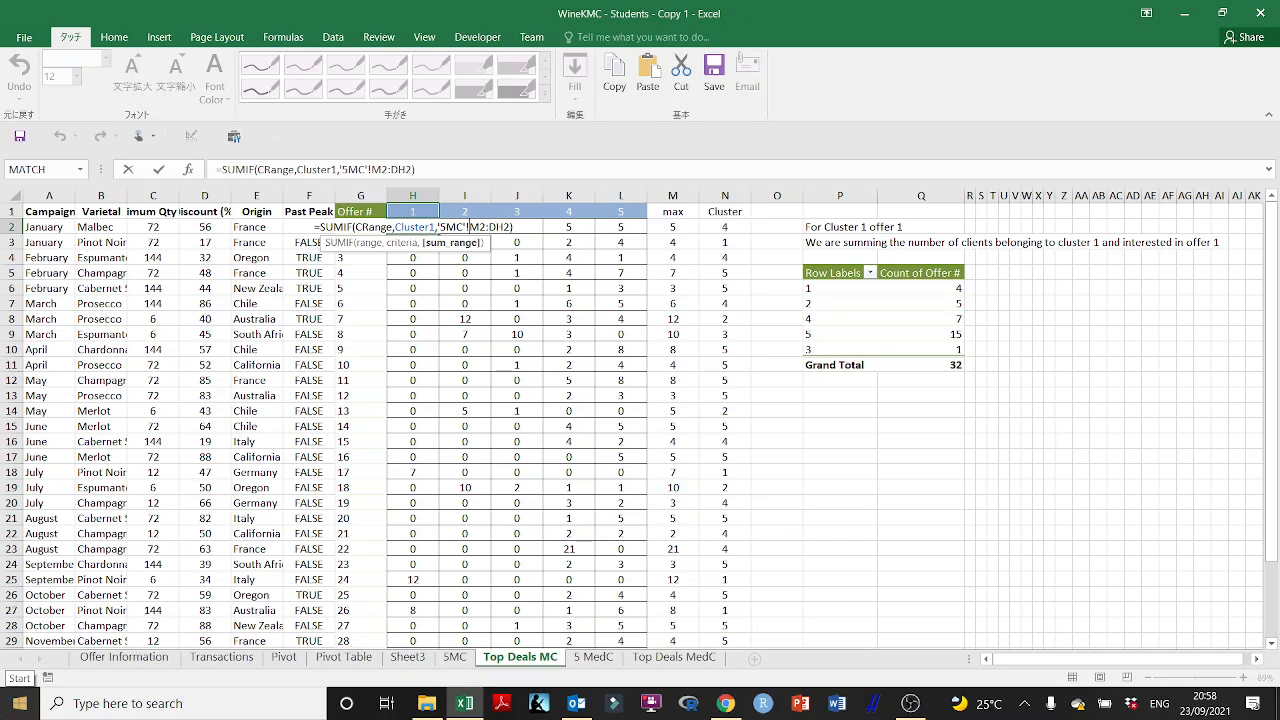
text($)
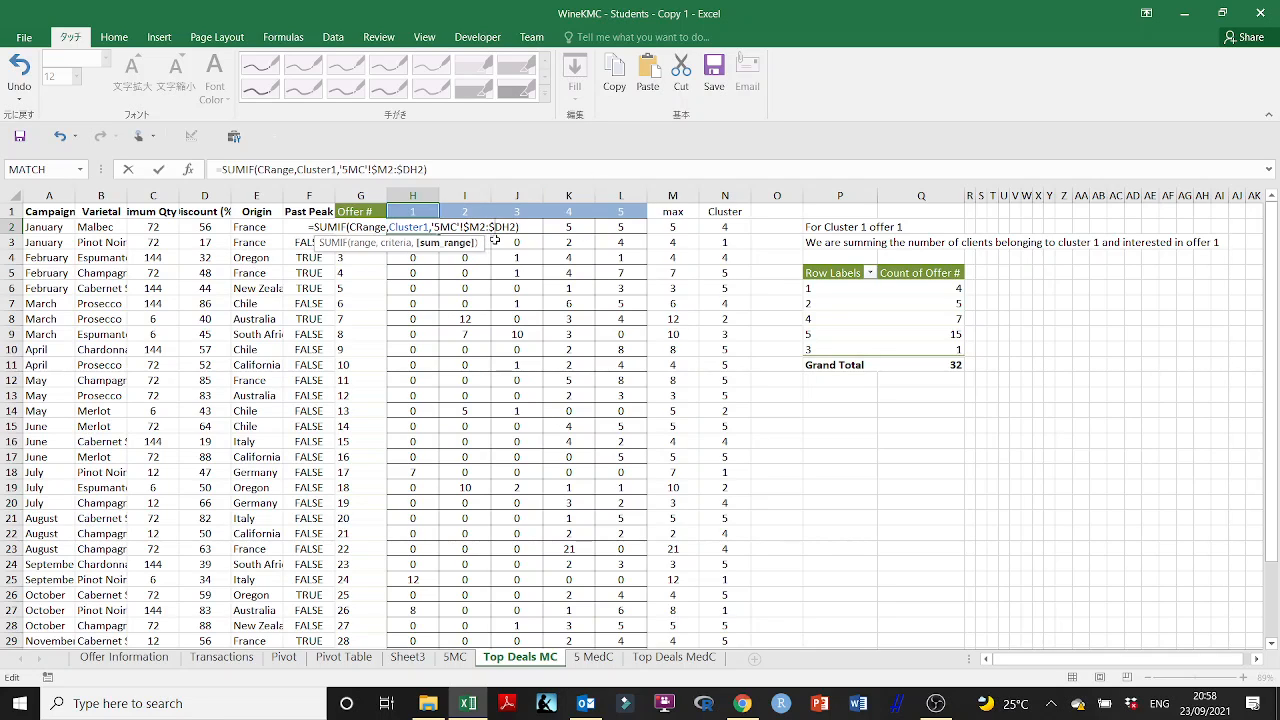
text($)
key(Escape)
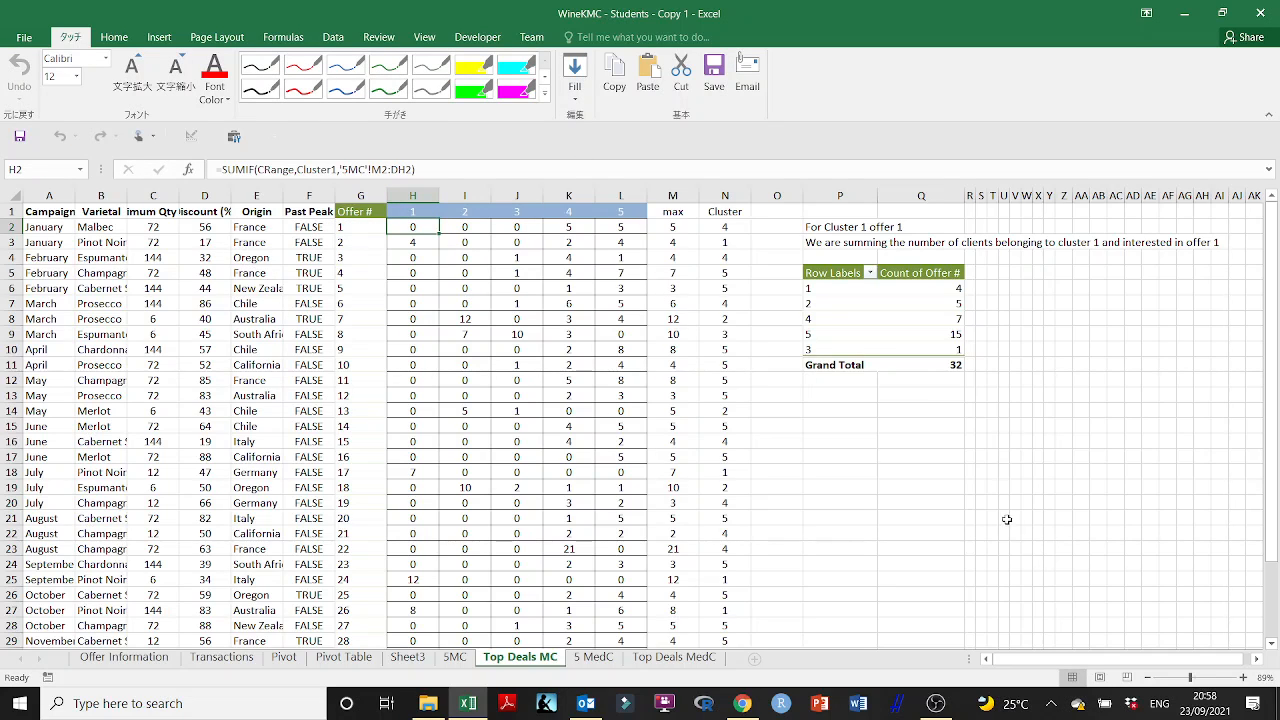
- Set the system speaker volume to 100
click(1054, 703)
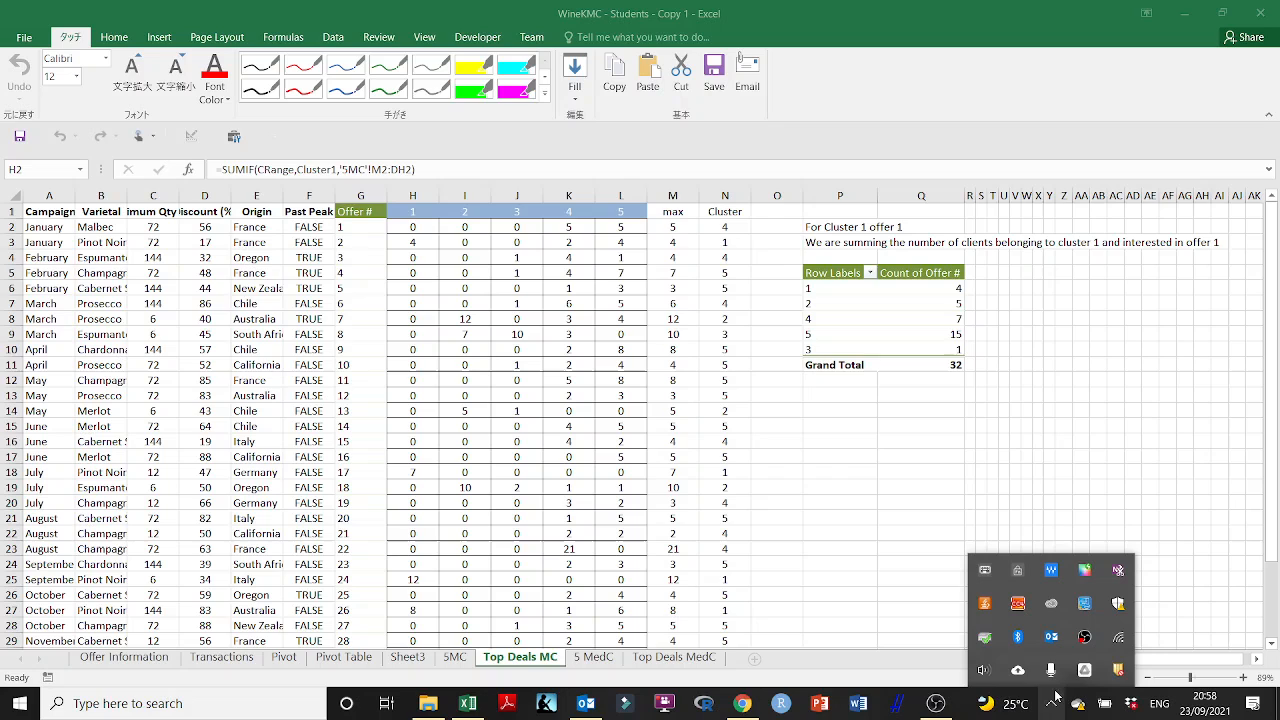
click(988, 671)
drag(1071, 663, 1235, 660)
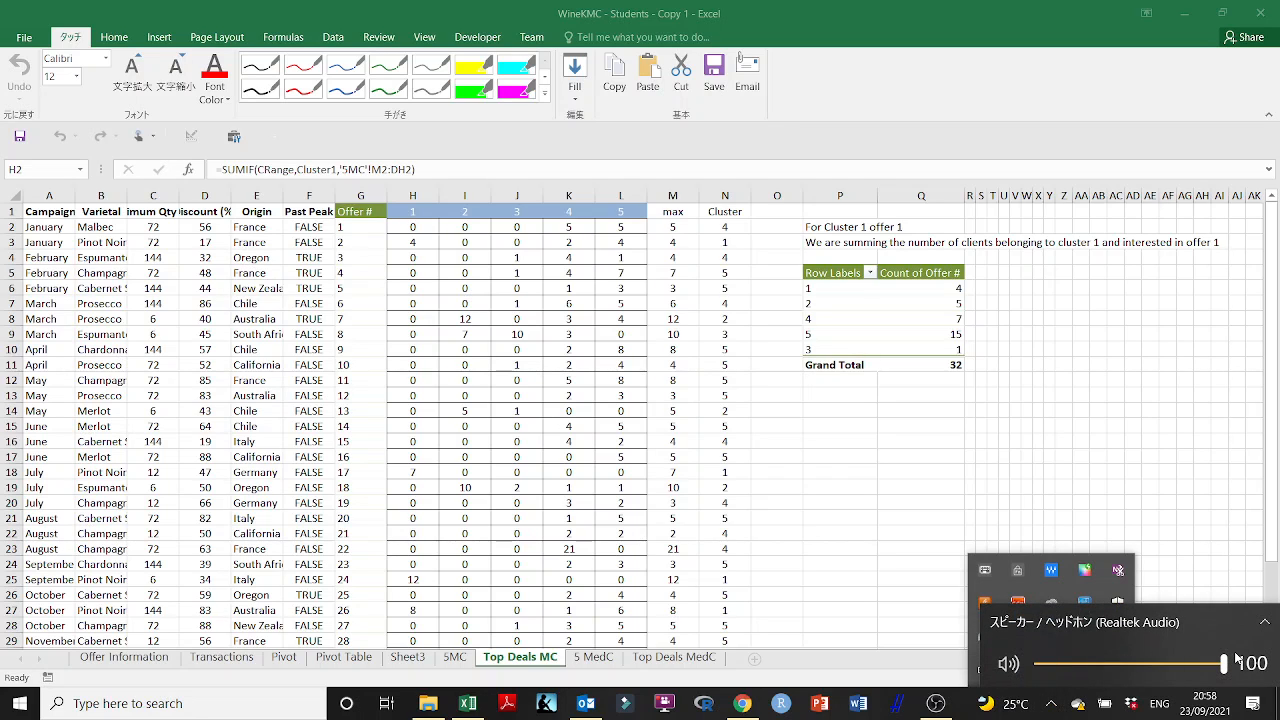
click(851, 451)
key(F2)
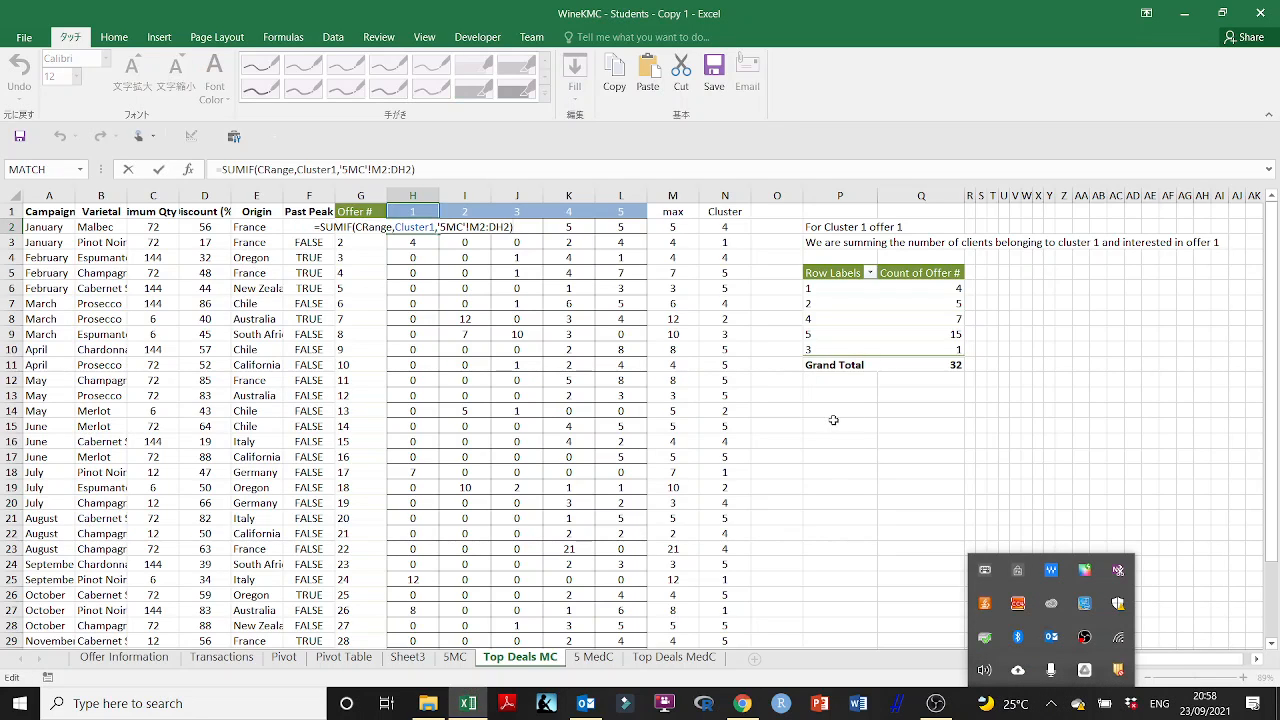
key(Escape)
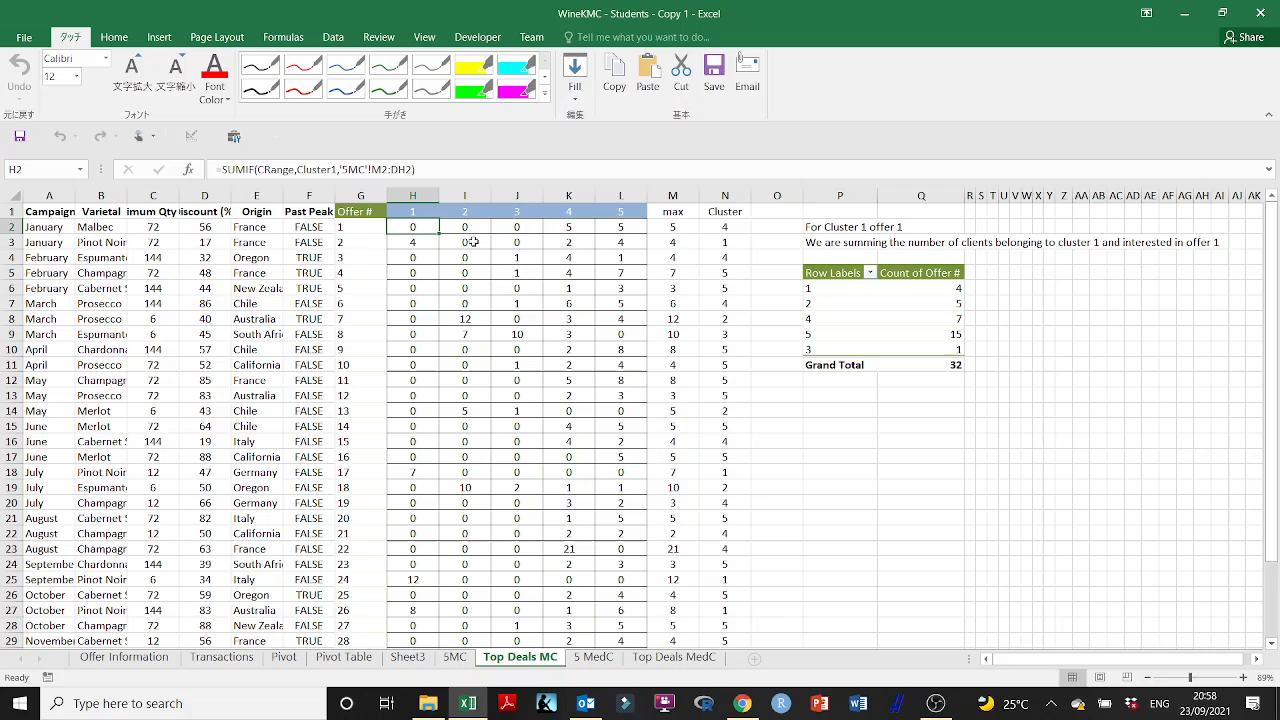
- Copy the unanchored SUMIF formula from H2 into I2 and inspect how its sum range shifts
double_click(411, 227)
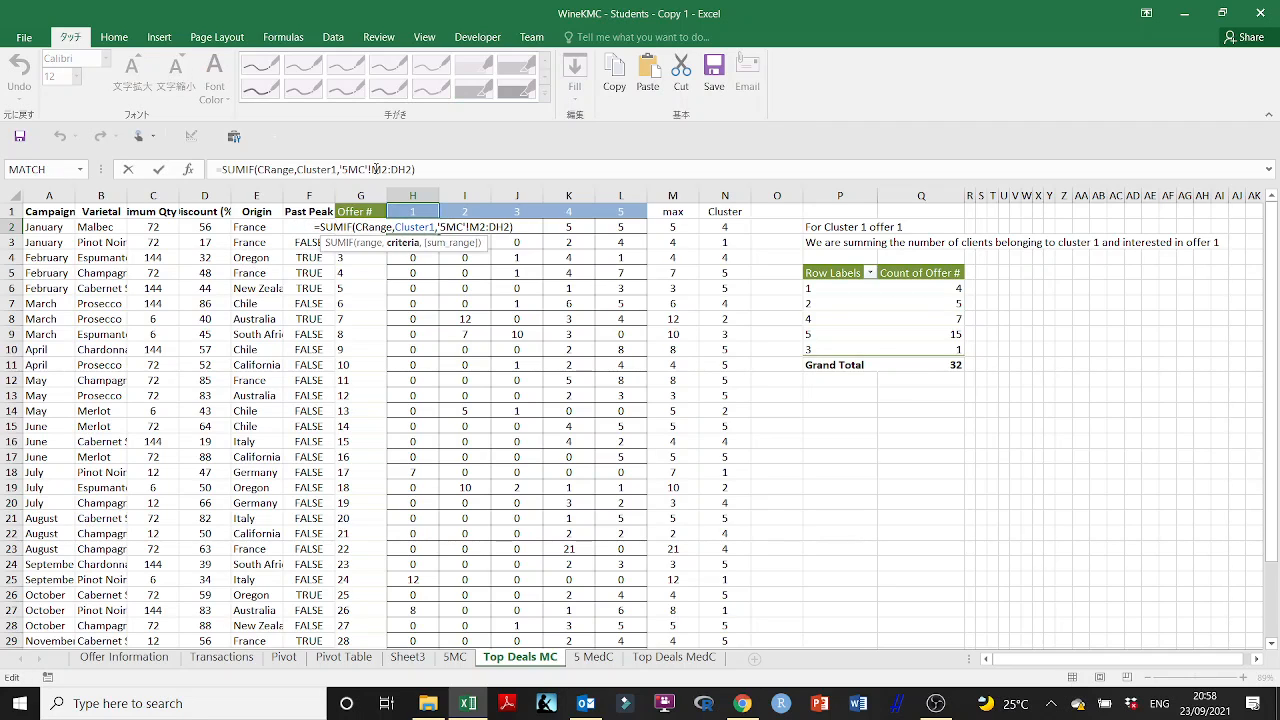
click(375, 169)
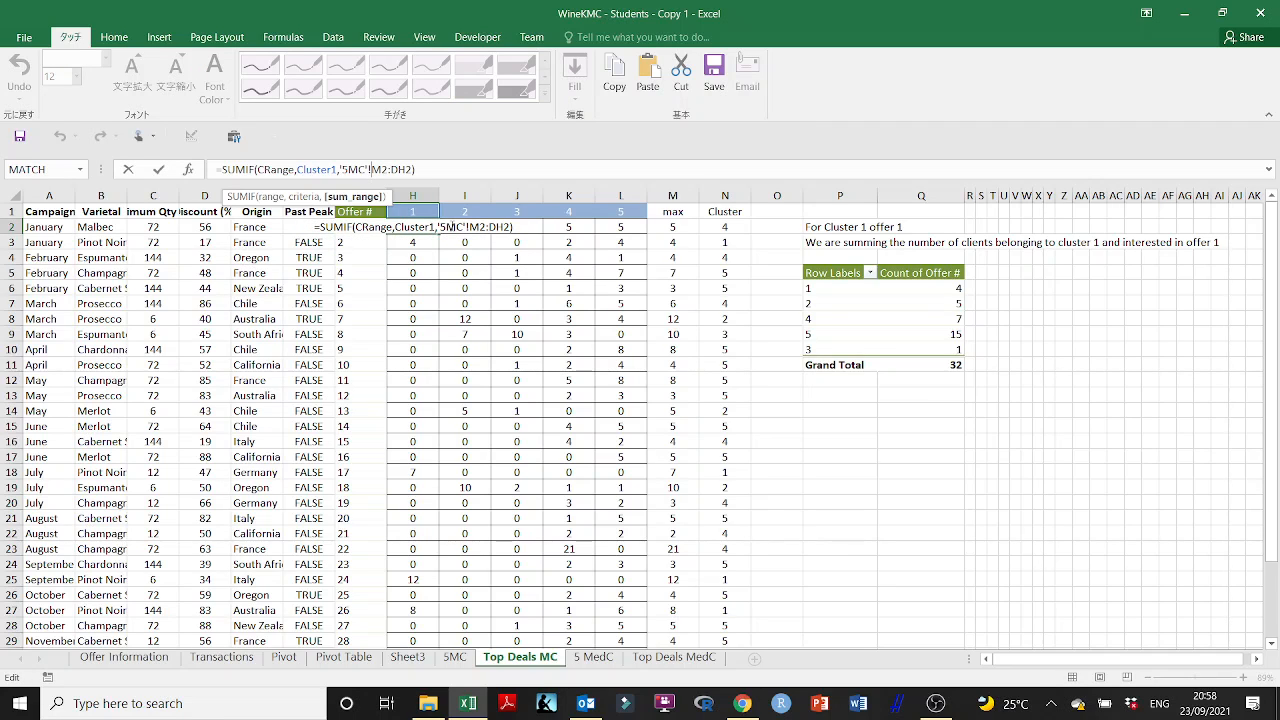
key(ctrl+Return)
drag(439, 234, 490, 236)
double_click(486, 230)
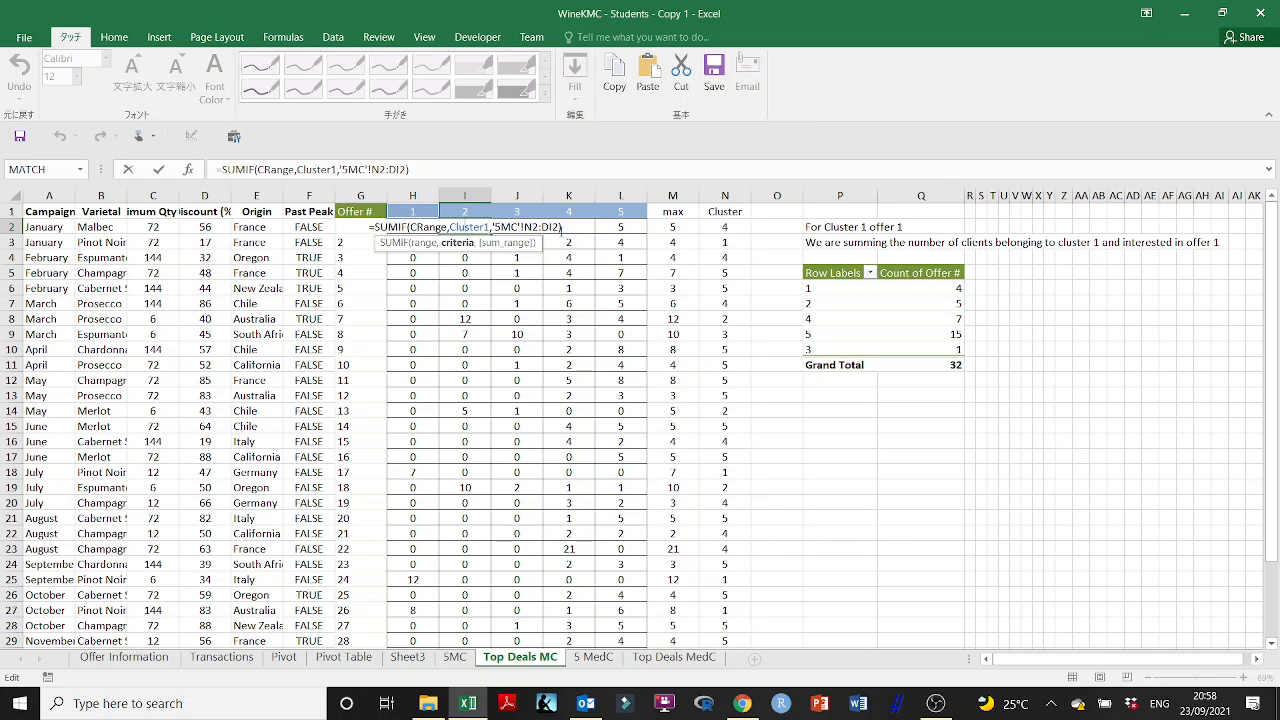
key(Escape)
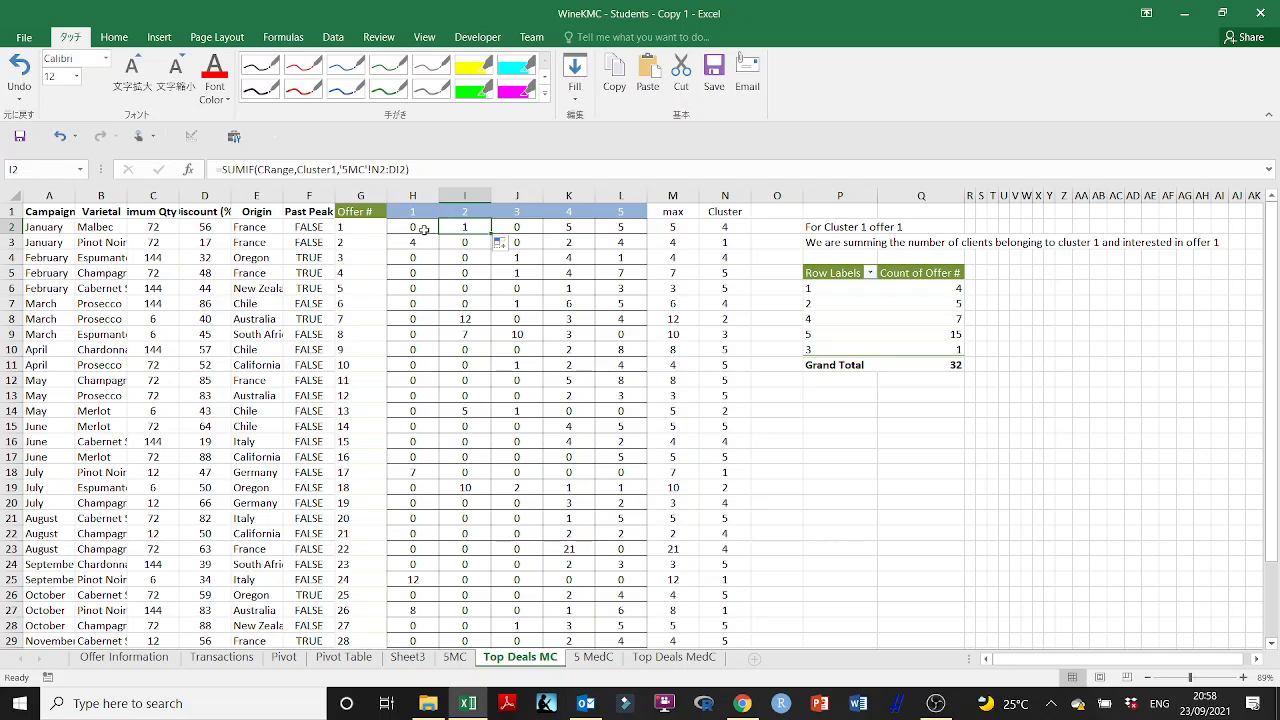
- Anchor the sum range columns in H2 as '5MC'!$M2:$DH2 and fill the formula across to L2
click(418, 228)
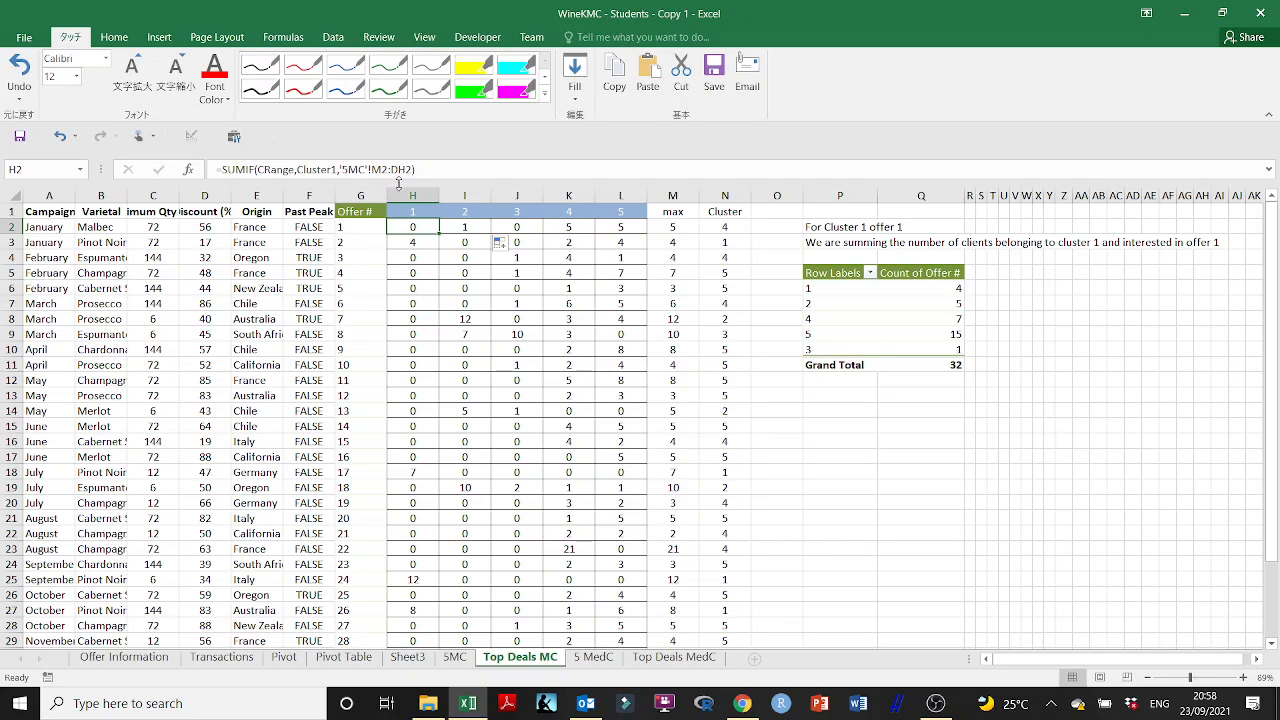
click(378, 170)
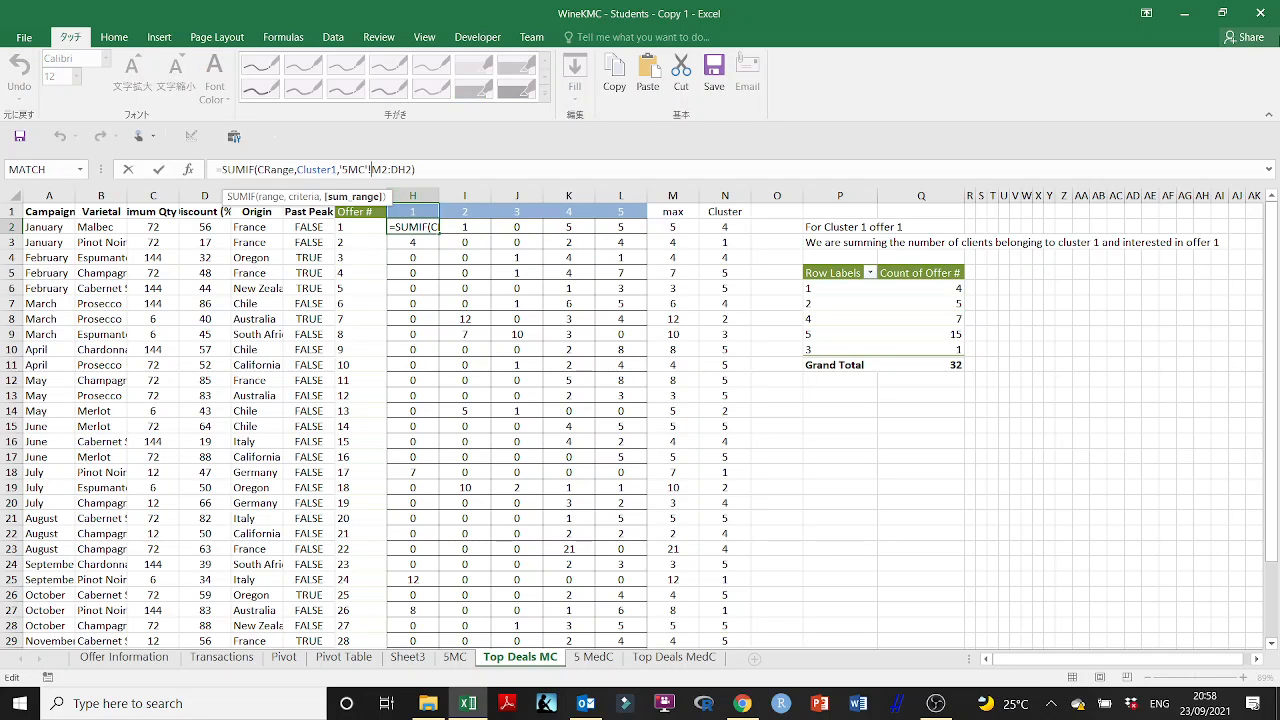
text($M2:)
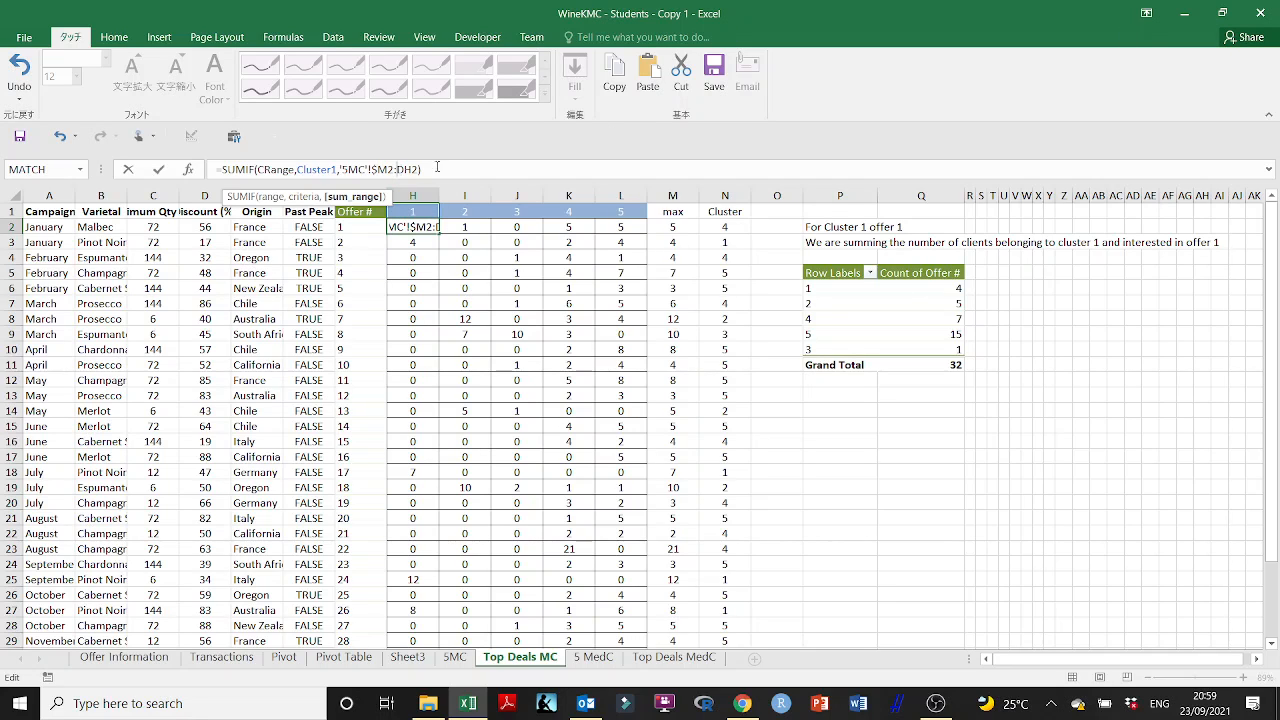
text($)
key(Return)
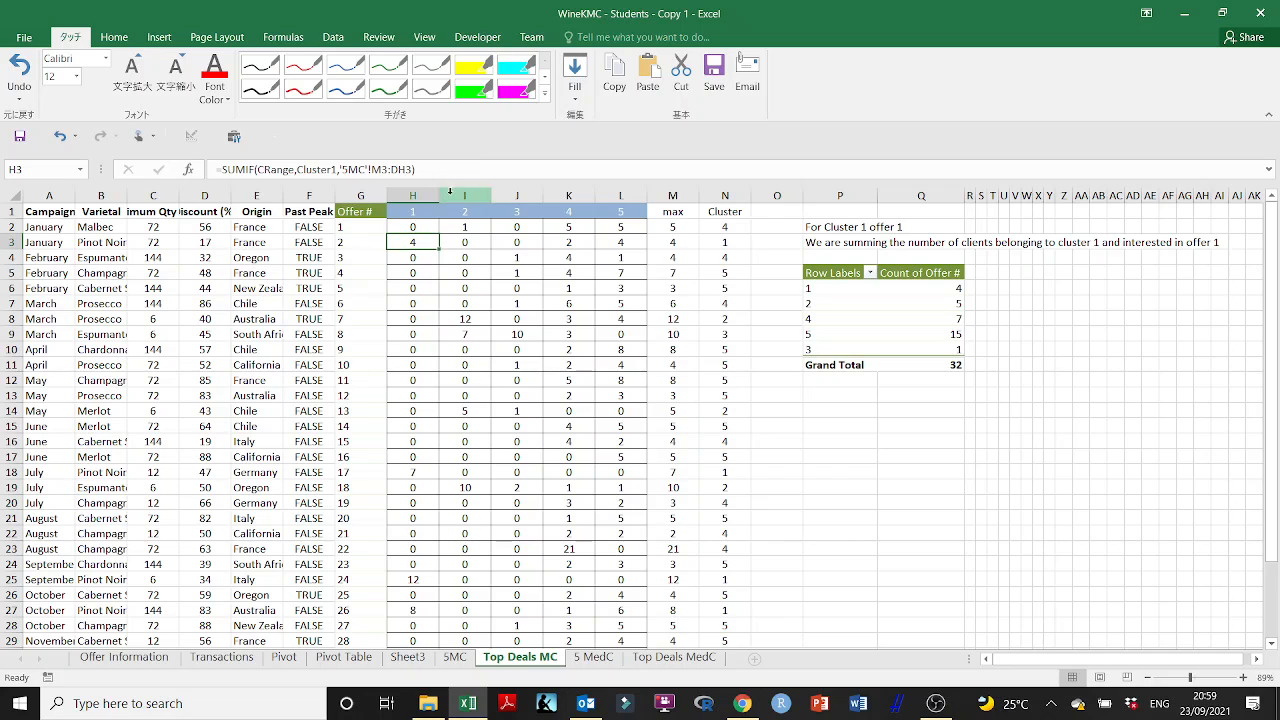
click(427, 227)
drag(444, 236, 640, 236)
- Check the copied SUMIF formulas in I2 through L2
double_click(464, 226)
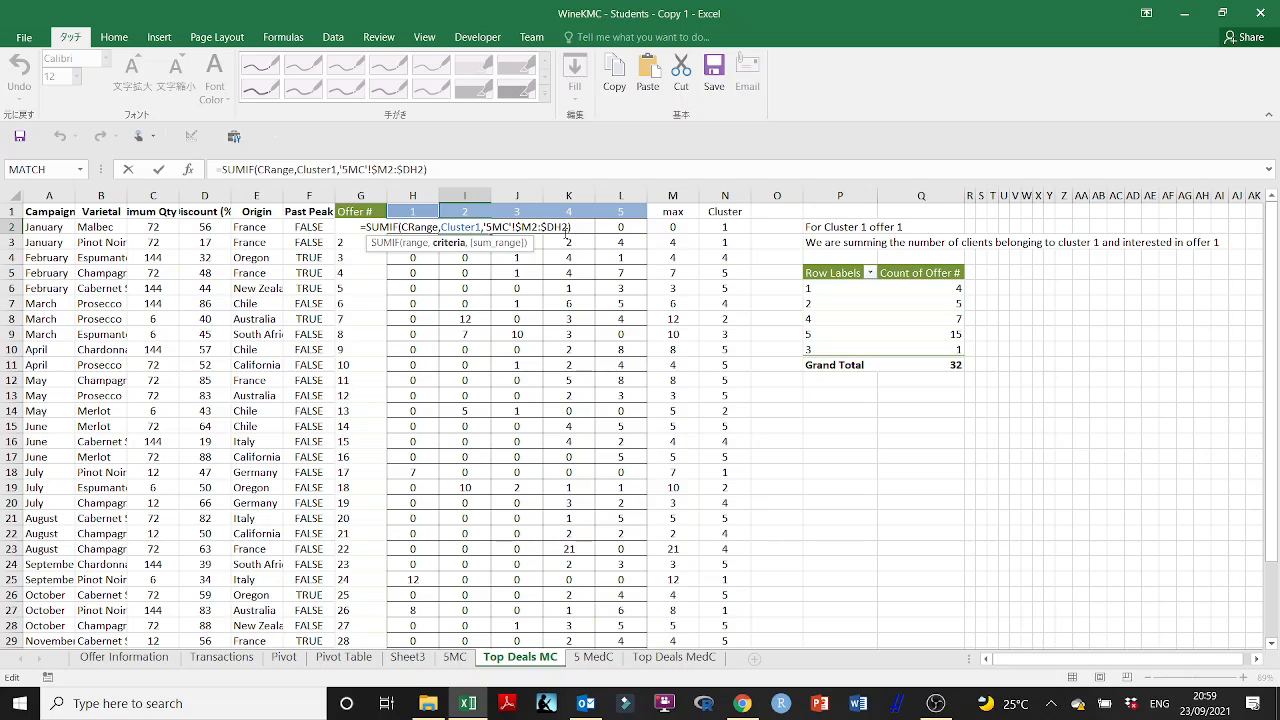
key(Escape)
double_click(518, 225)
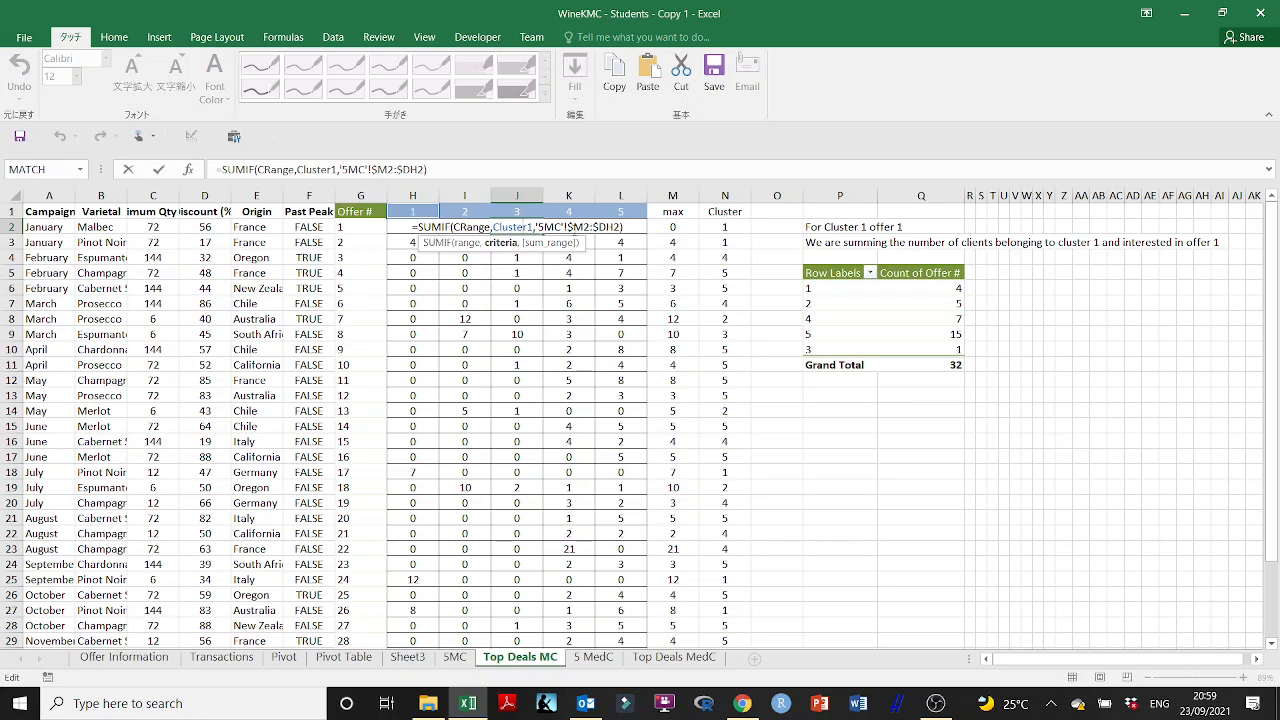
key(Escape)
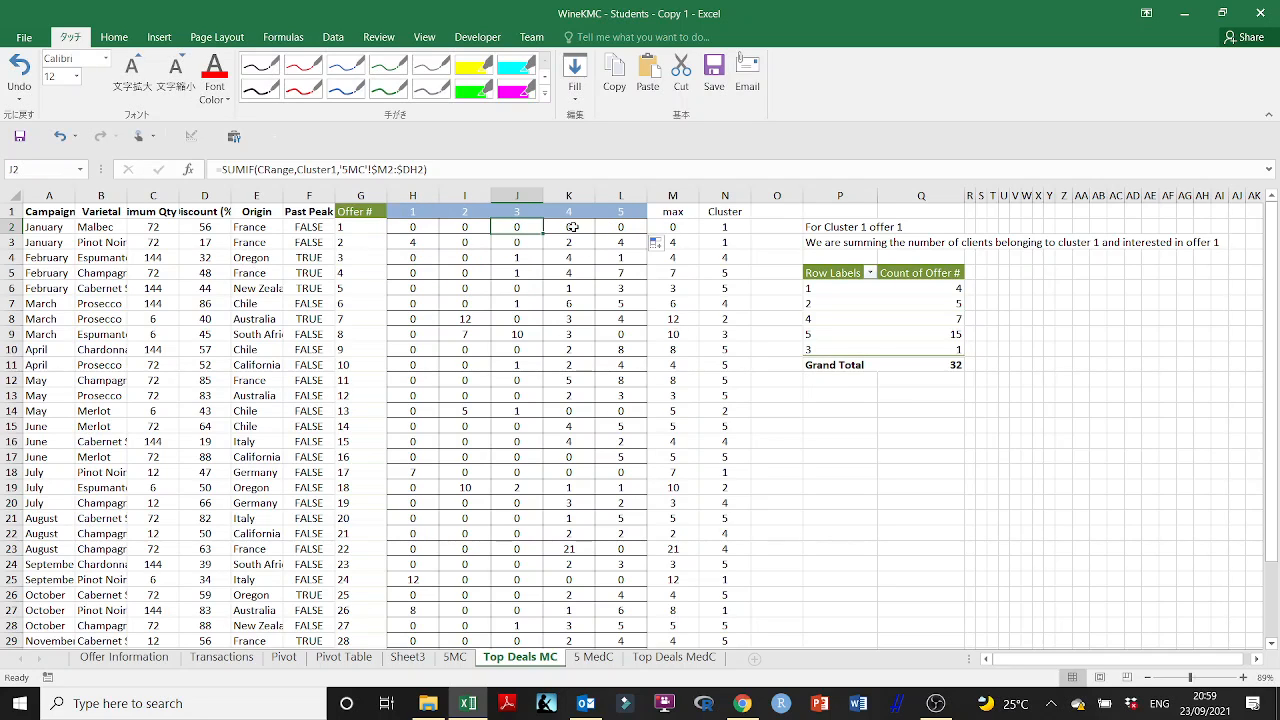
double_click(578, 228)
key(Escape)
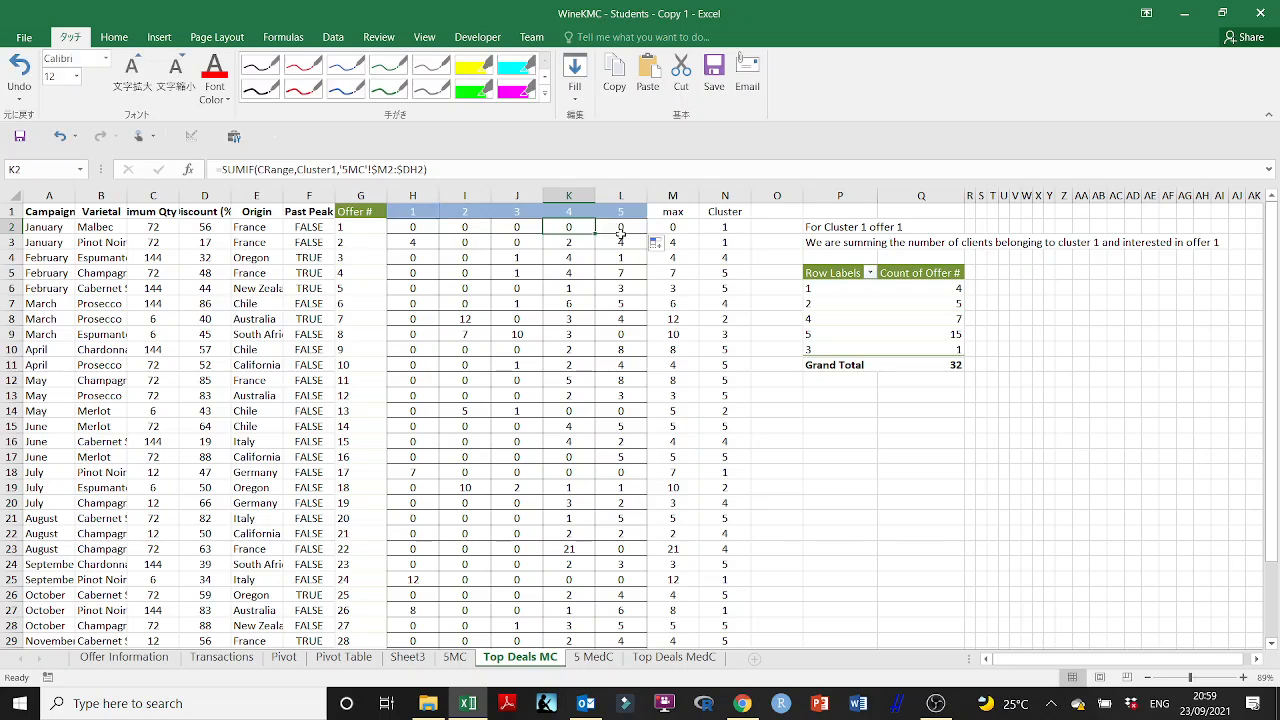
double_click(626, 228)
key(Escape)
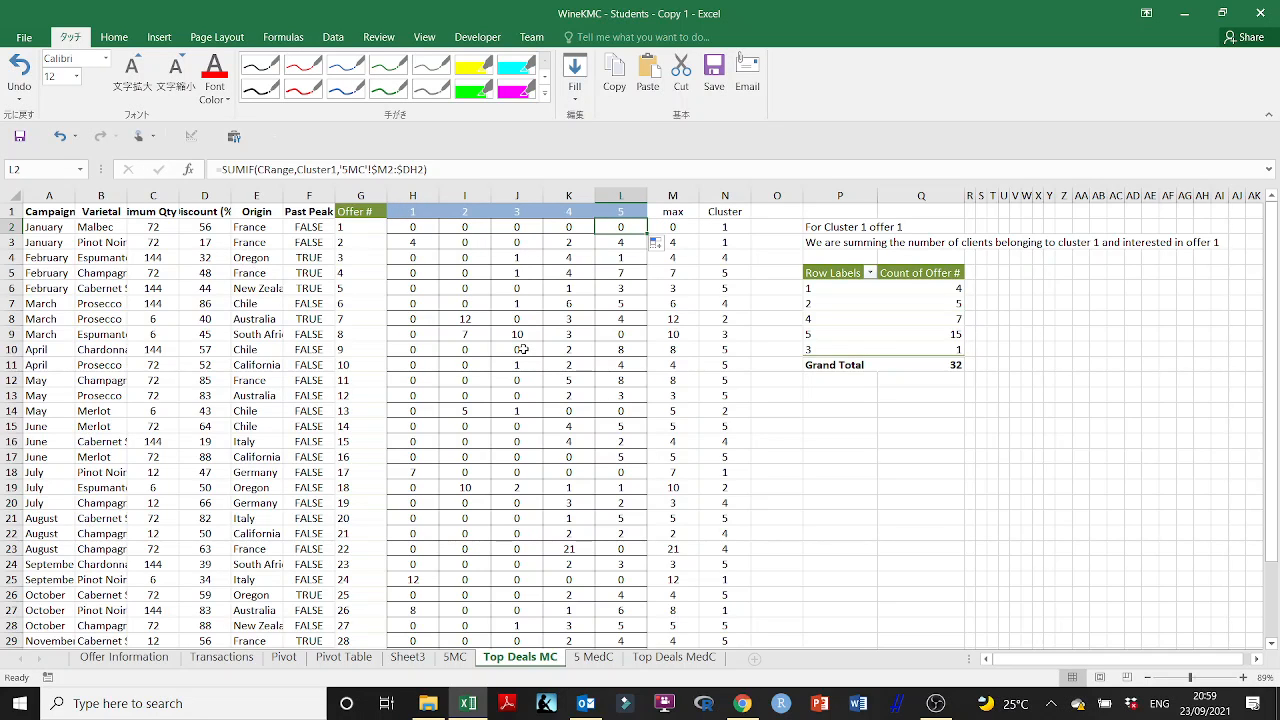
- Fill the H2:L2 formulas down through the offer rows and check the formula in H3
drag(412, 229, 632, 229)
double_click(647, 234)
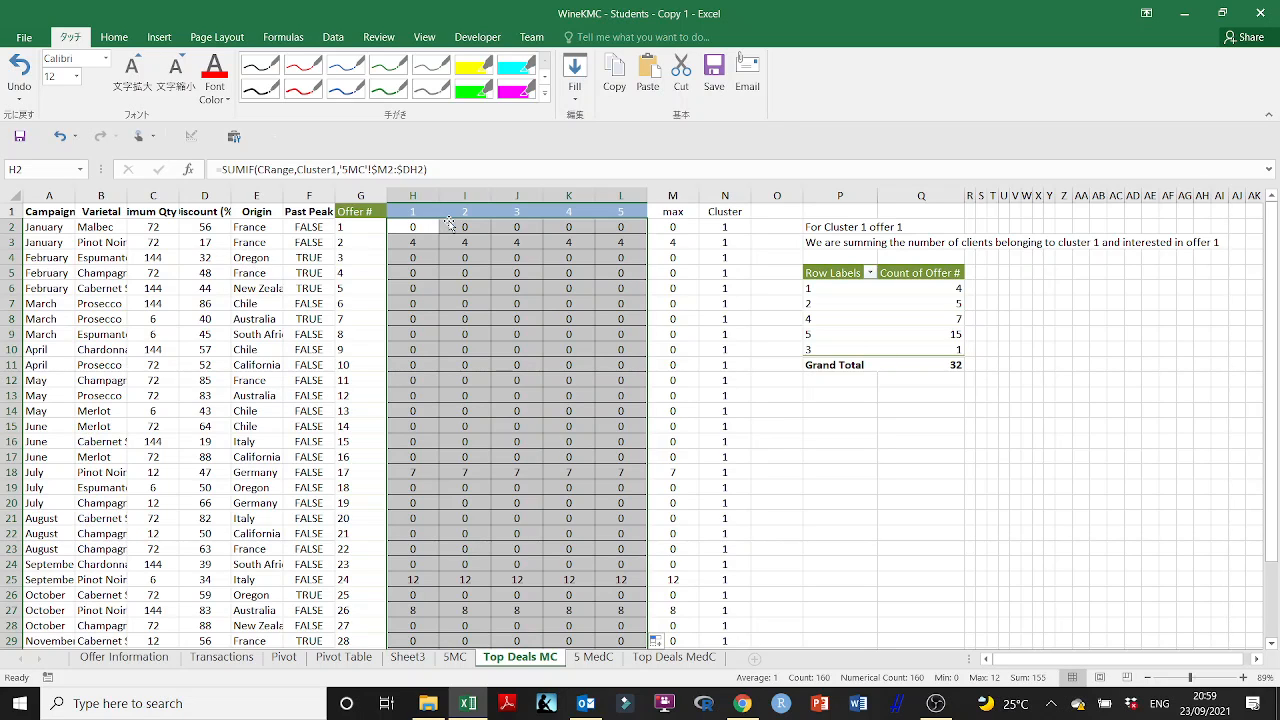
double_click(425, 240)
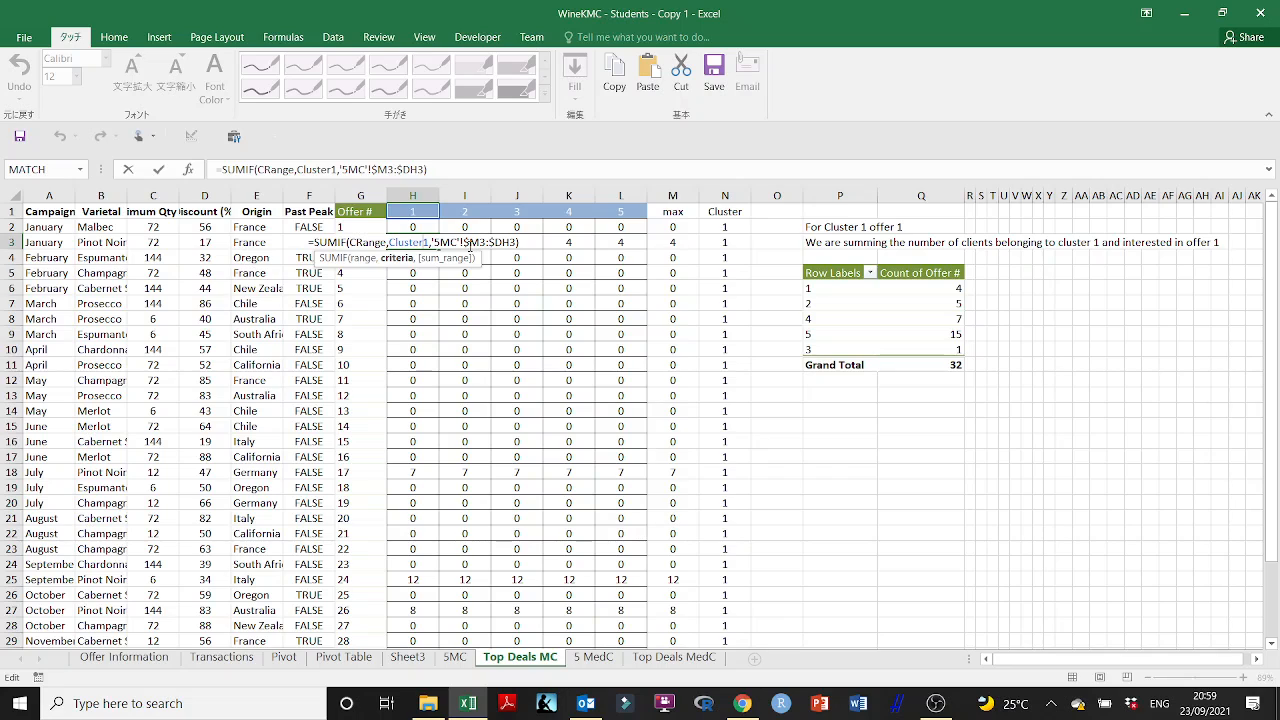
key(Escape)
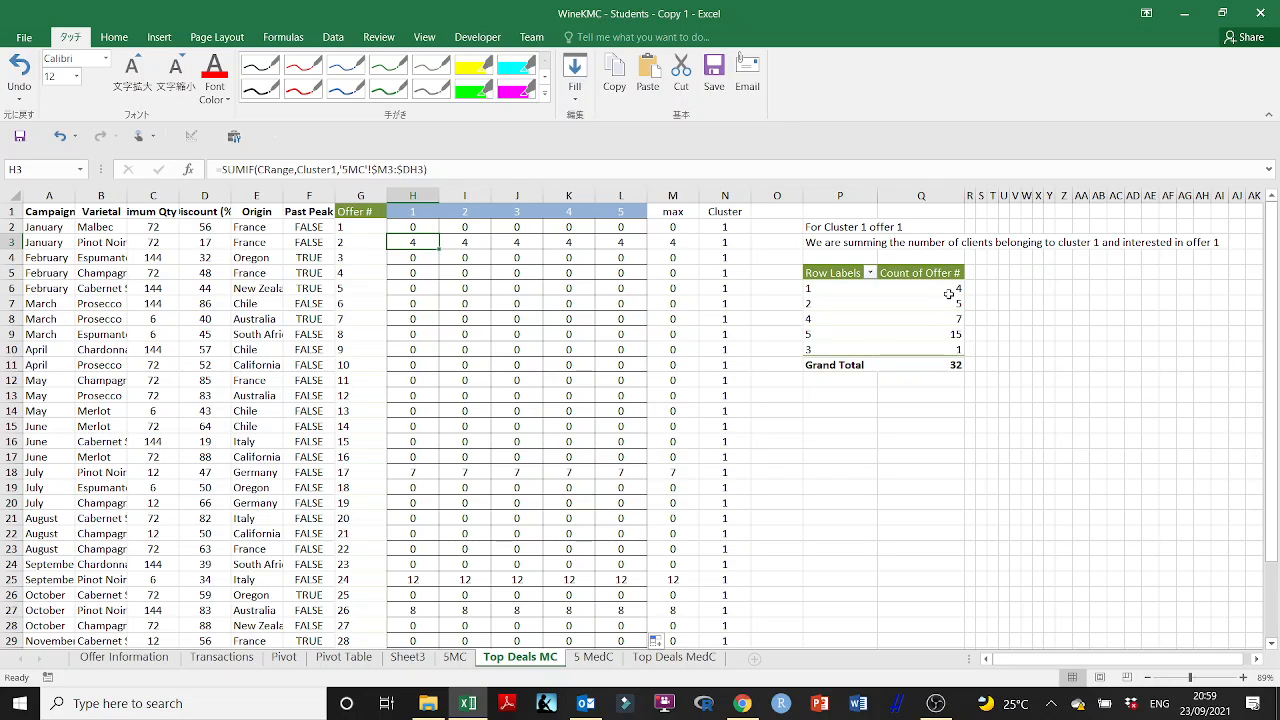
- Review the Count of Offer # values per cluster in the pivot table
drag(948, 293, 950, 334)
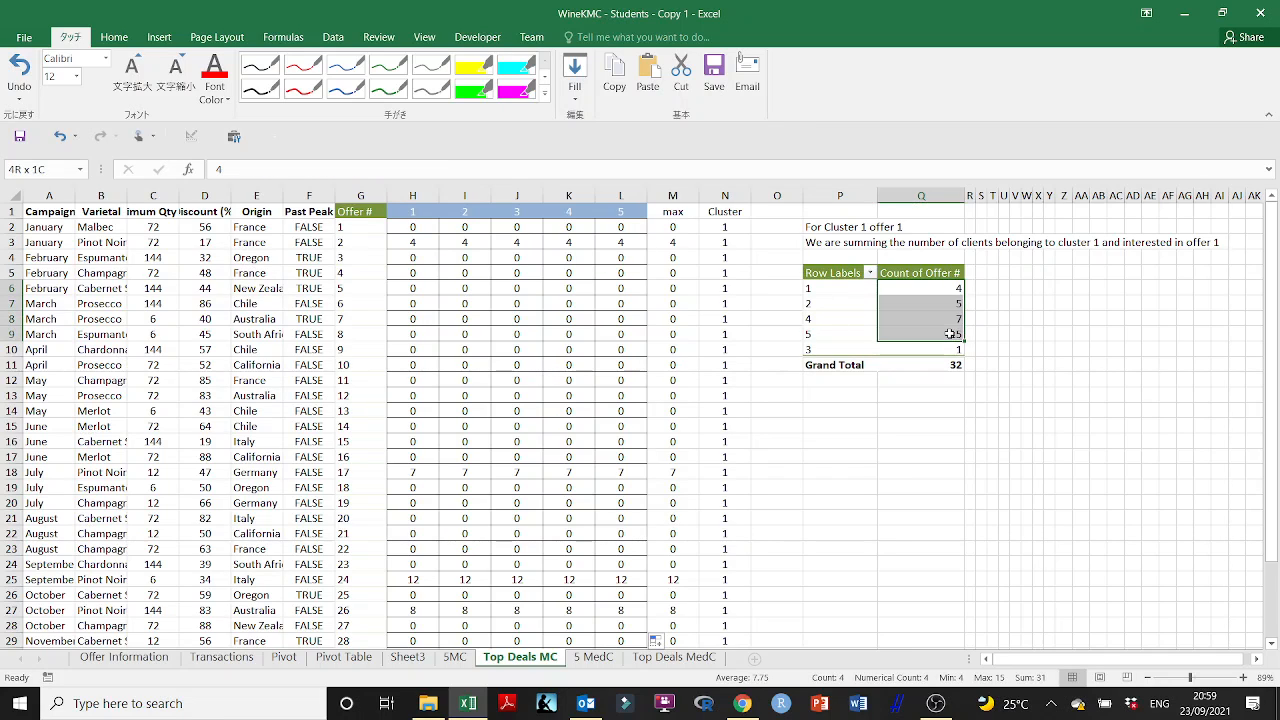
click(917, 421)
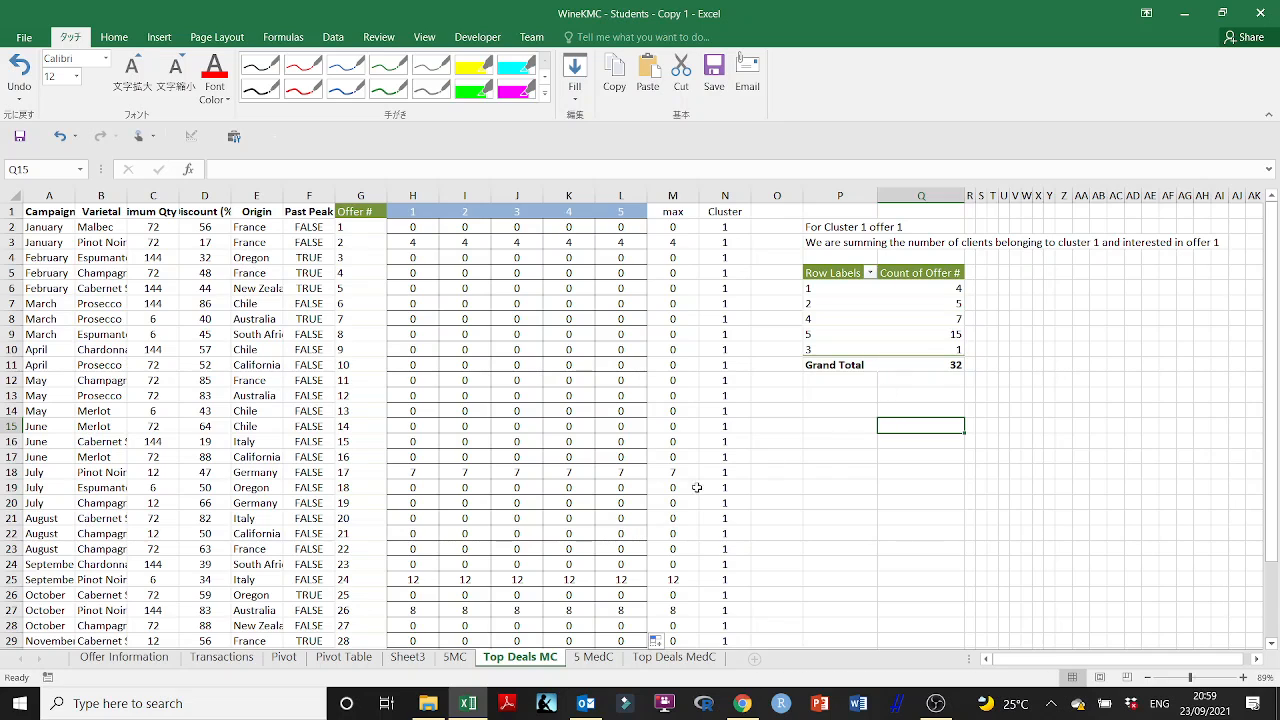
- Insert a new worksheet and move it after the Top Deals MedC sheet
click(593, 657)
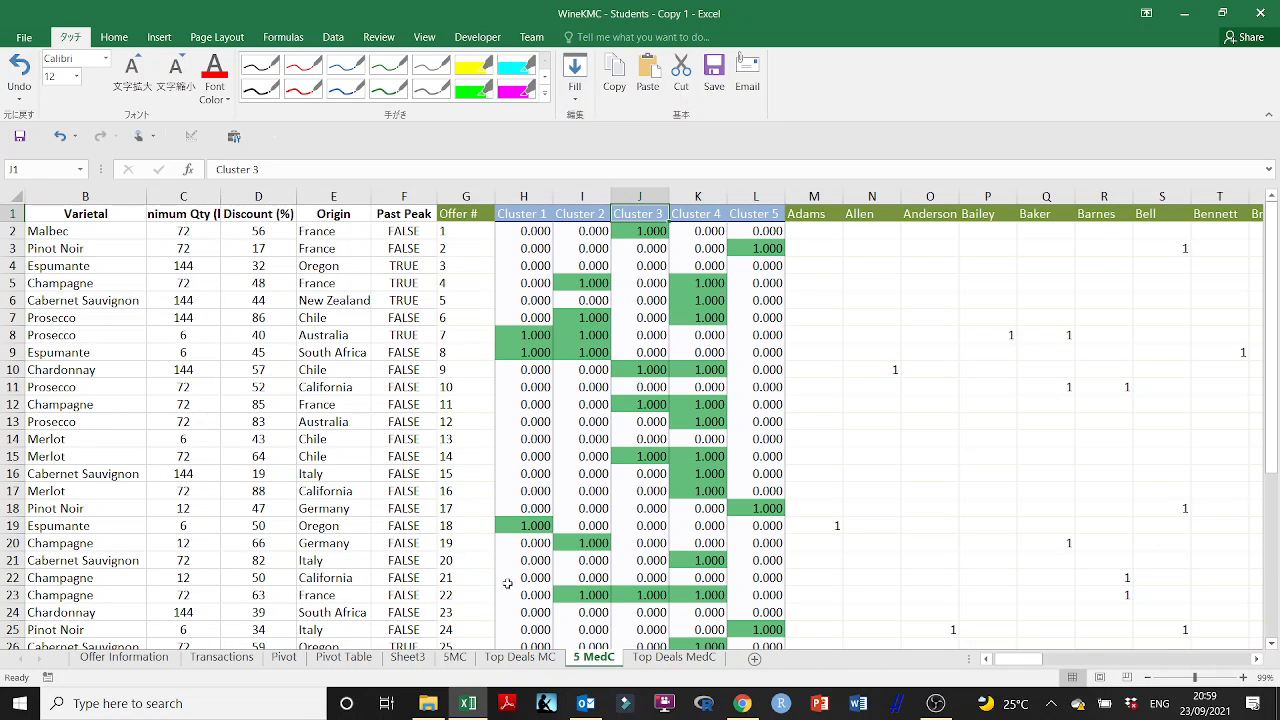
click(755, 658)
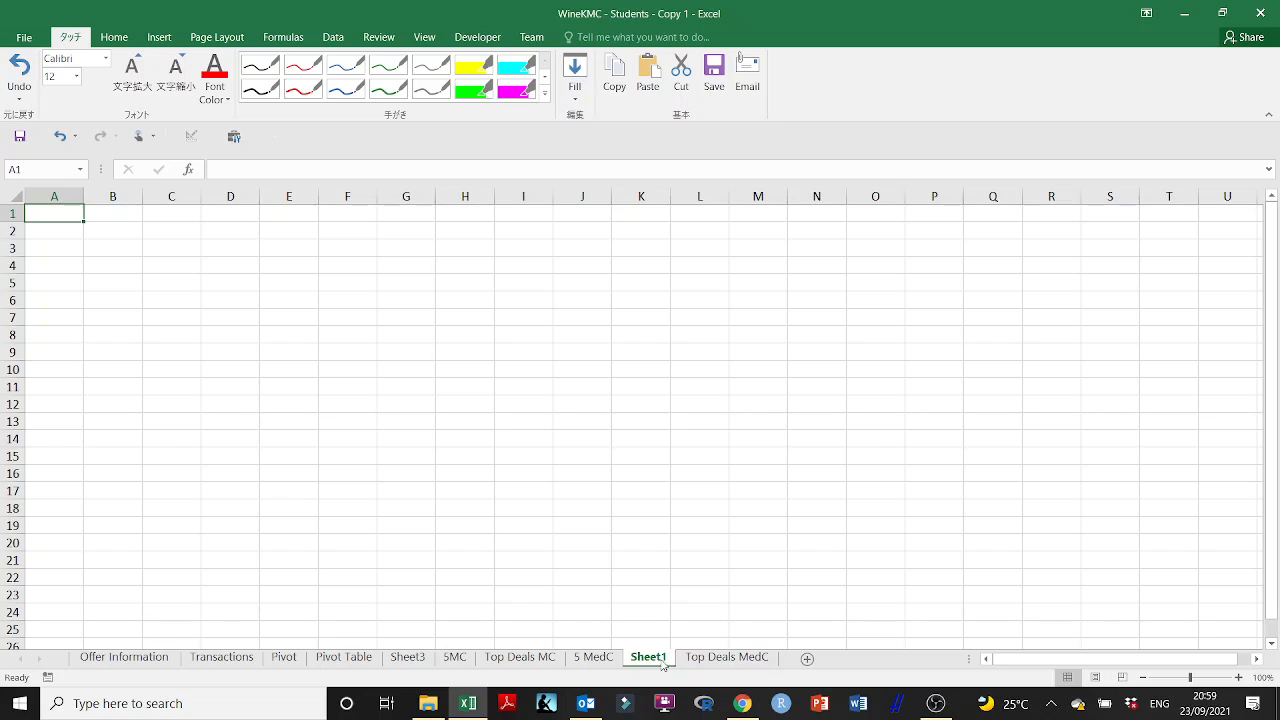
mouse_move(766, 646)
mouse_down()
mouse_move(792, 655)
mouse_move(780, 662)
mouse_up()
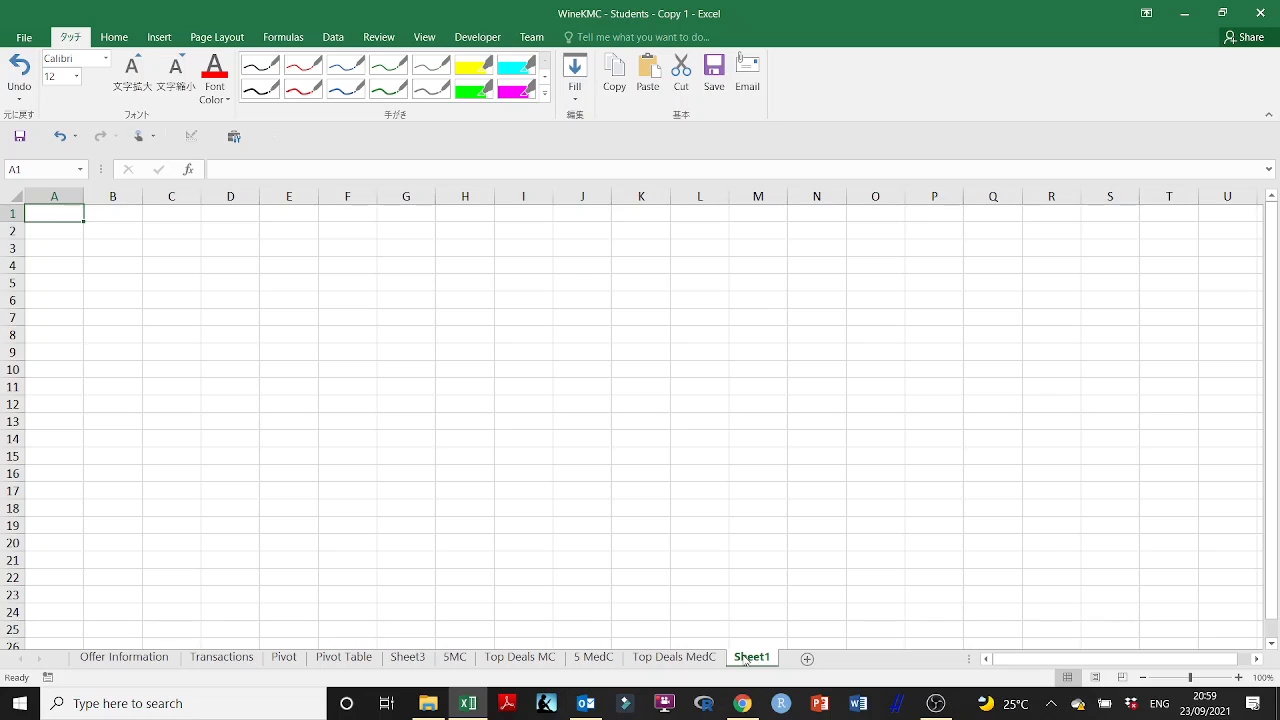
- View the Top Deals MC sheet and return to the 5 MedC sheet
click(515, 660)
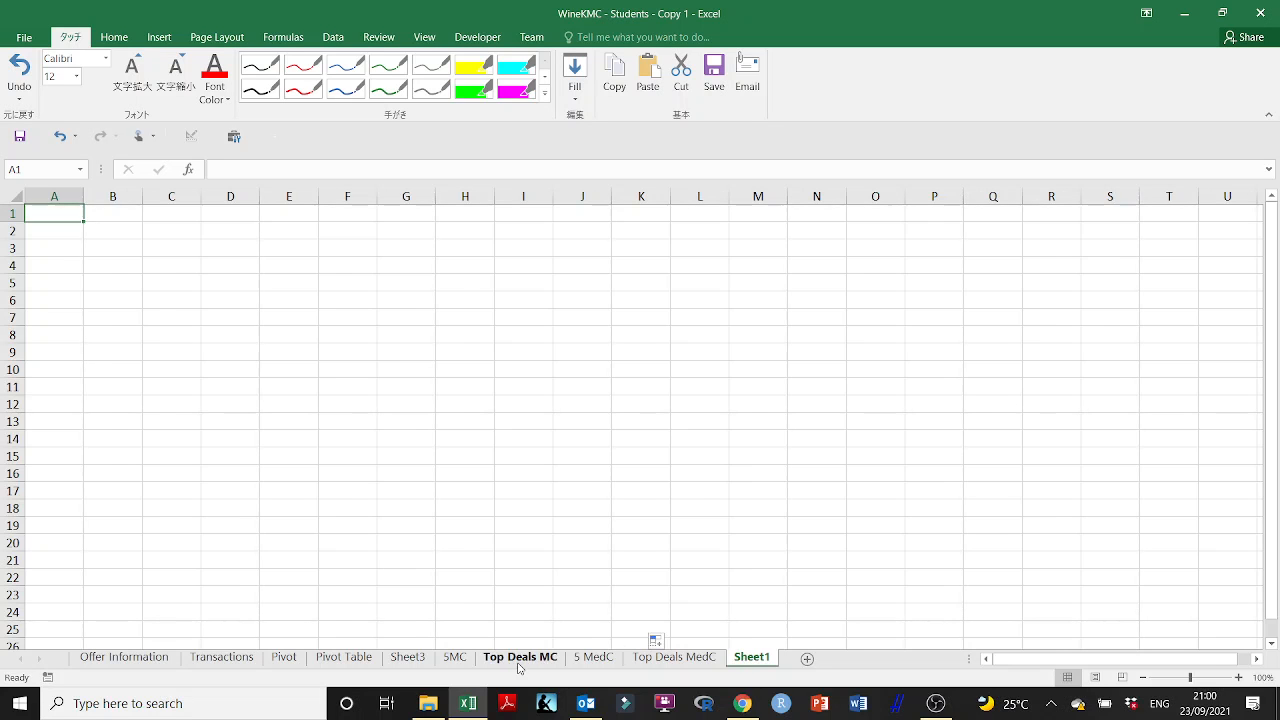
click(580, 660)
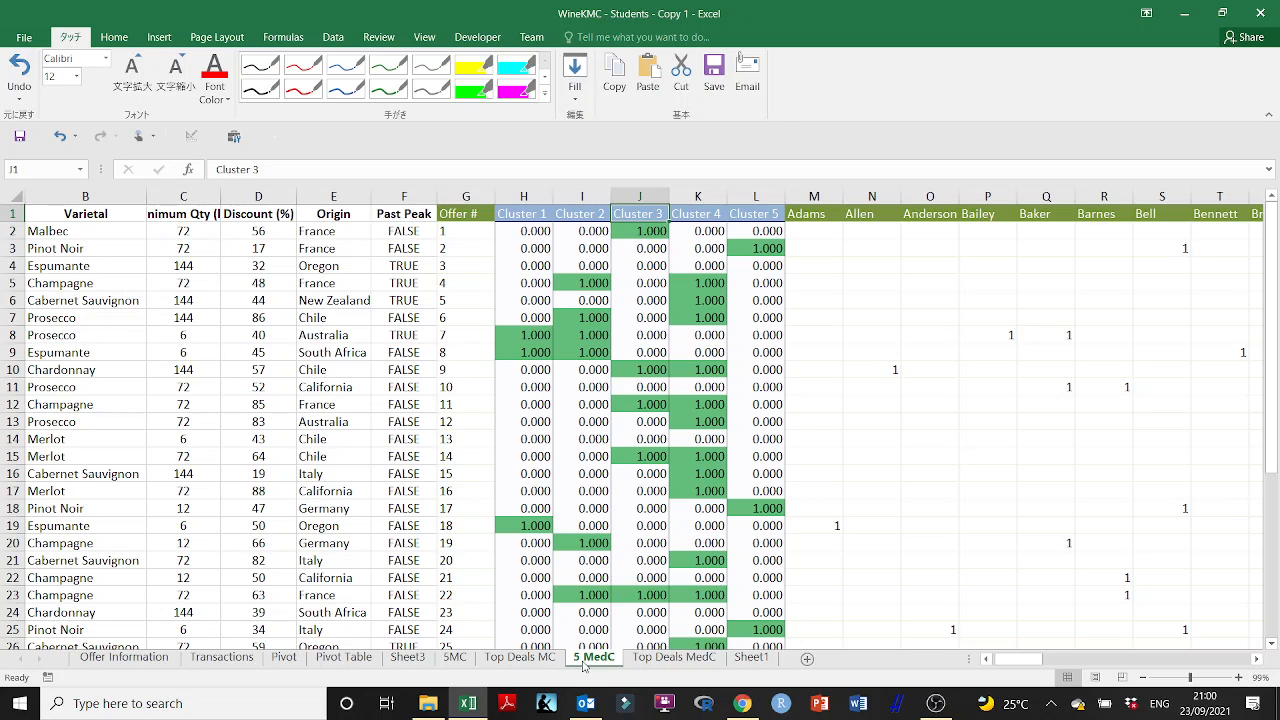
- Copy rows 1 to 43 of the 5MC sheet and paste them into Sheet1 starting at A1
click(749, 660)
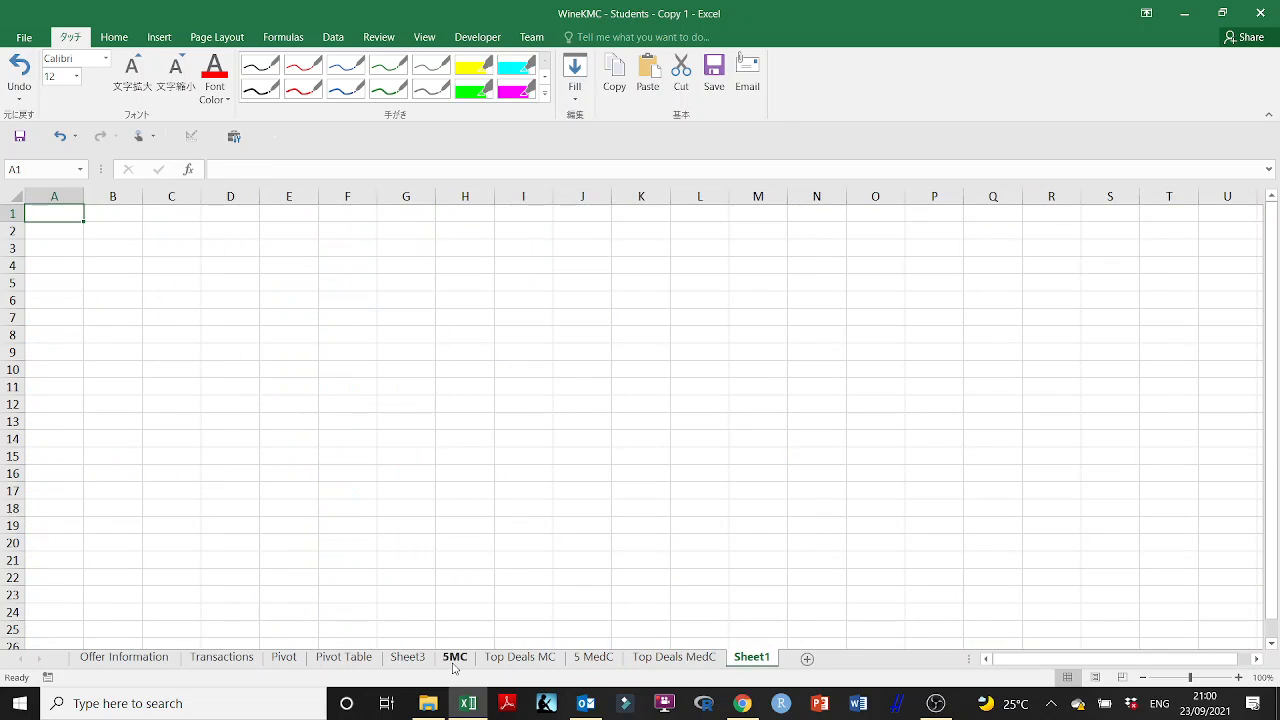
click(454, 658)
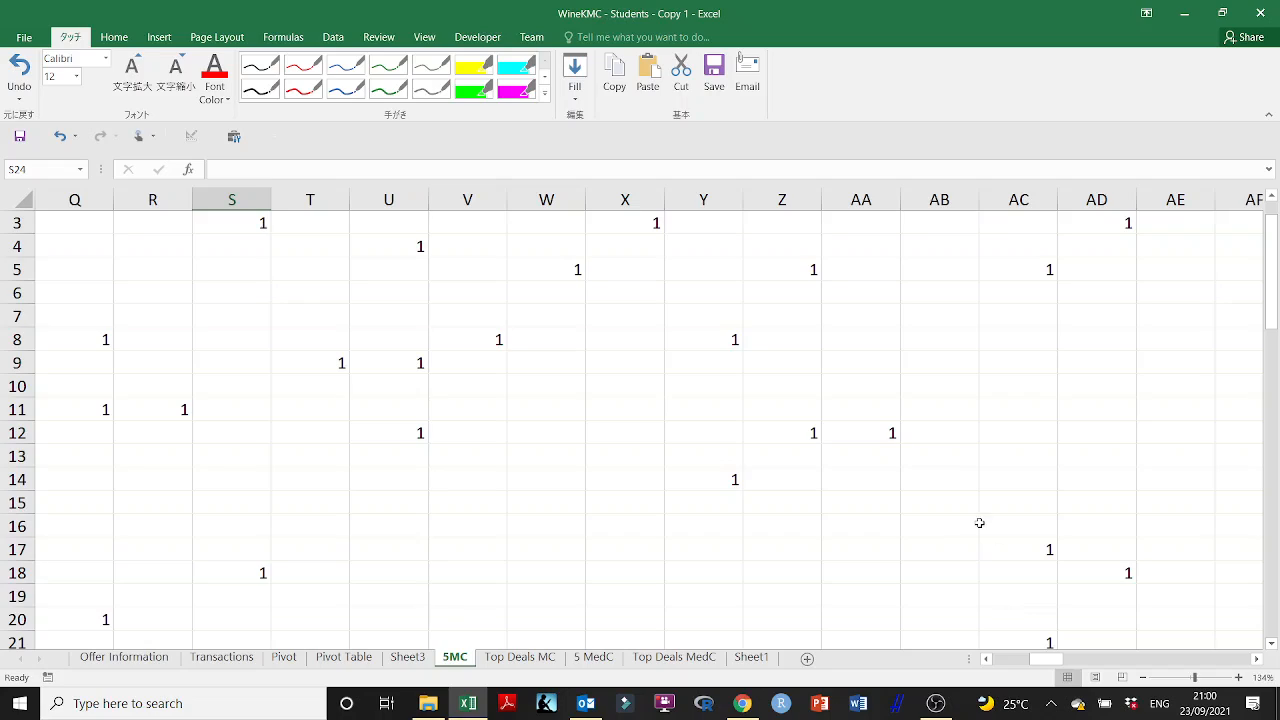
ctrl+scroll(979, 518, down, 5)
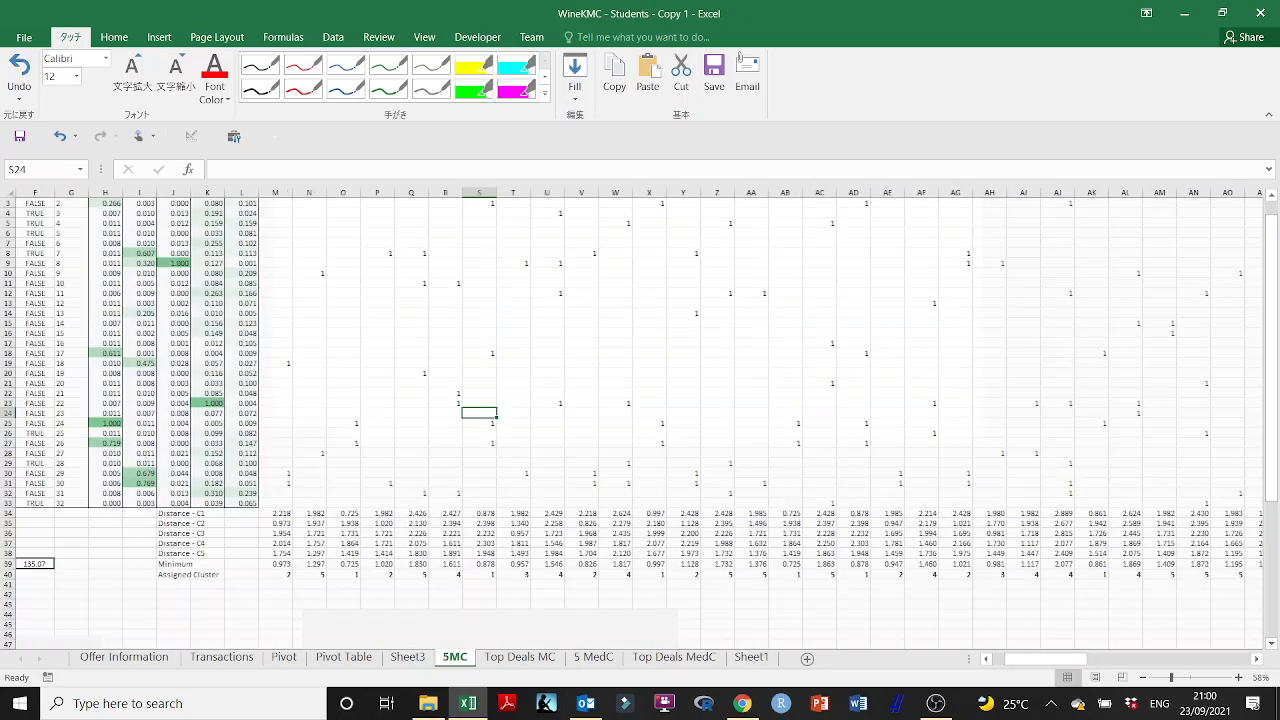
drag(1072, 659, 1001, 663)
scroll(500, 480, up, 1)
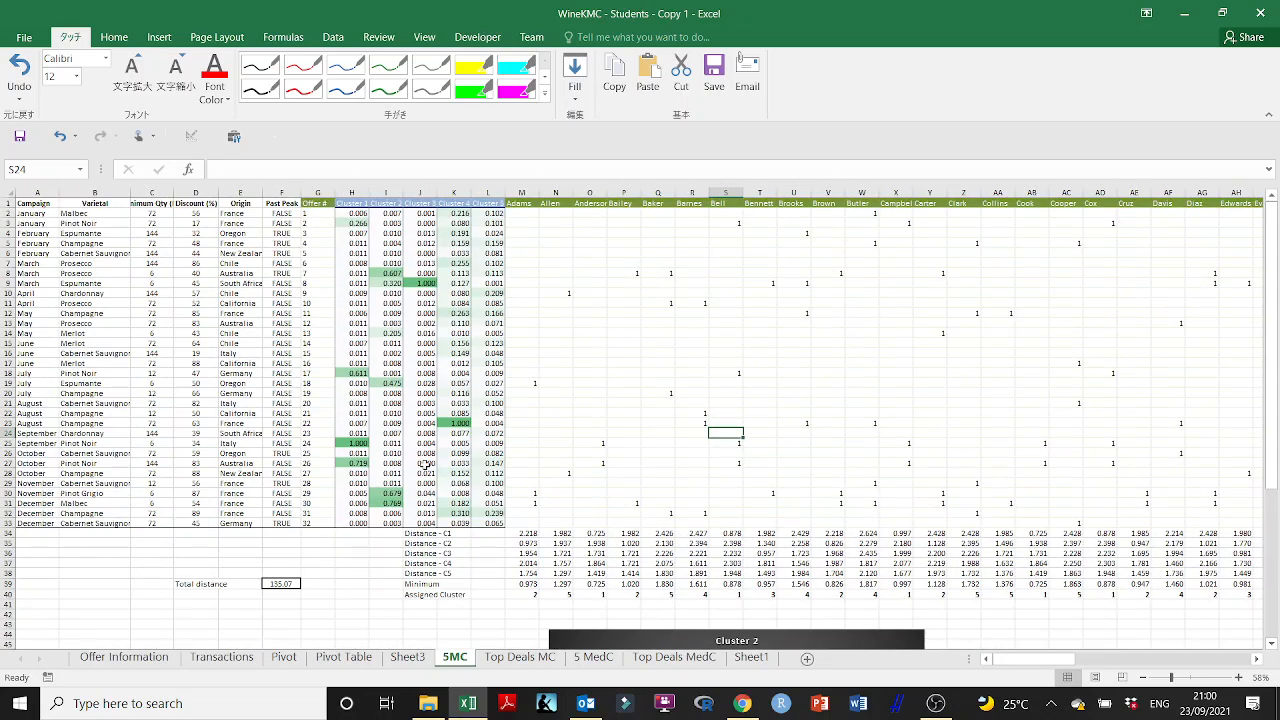
scroll(566, 490, down, 1)
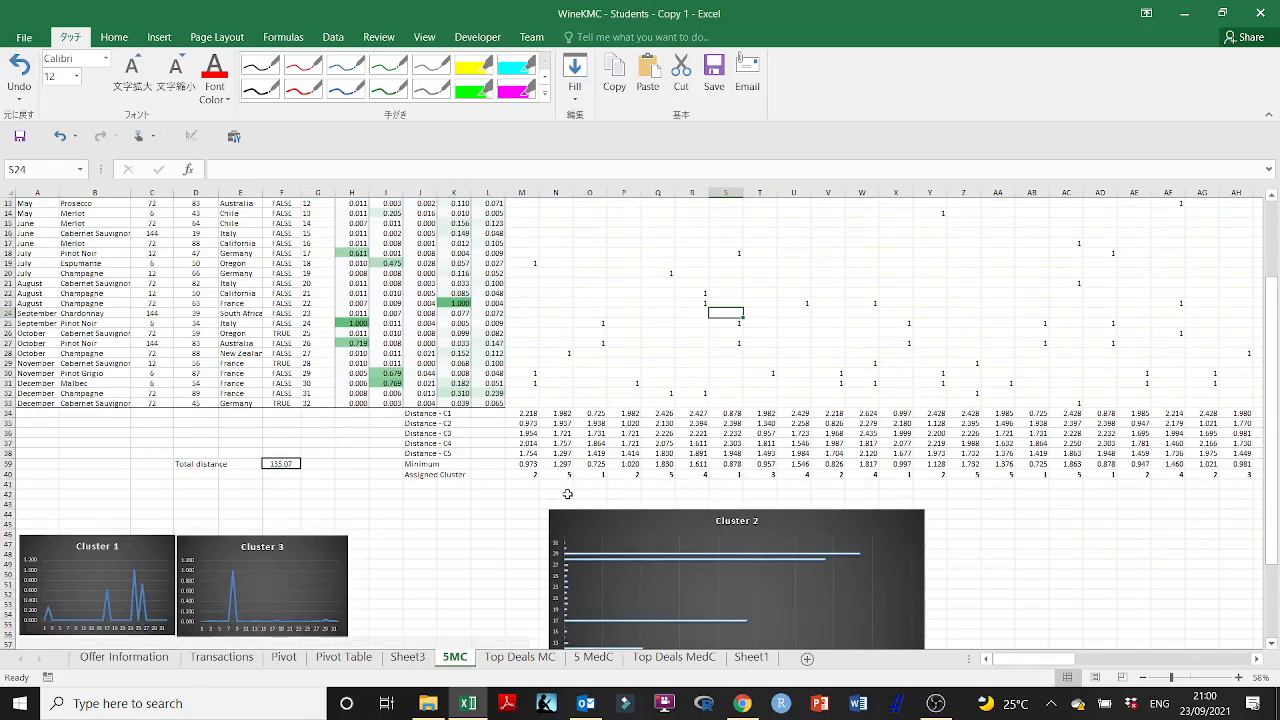
scroll(212, 398, up, 1)
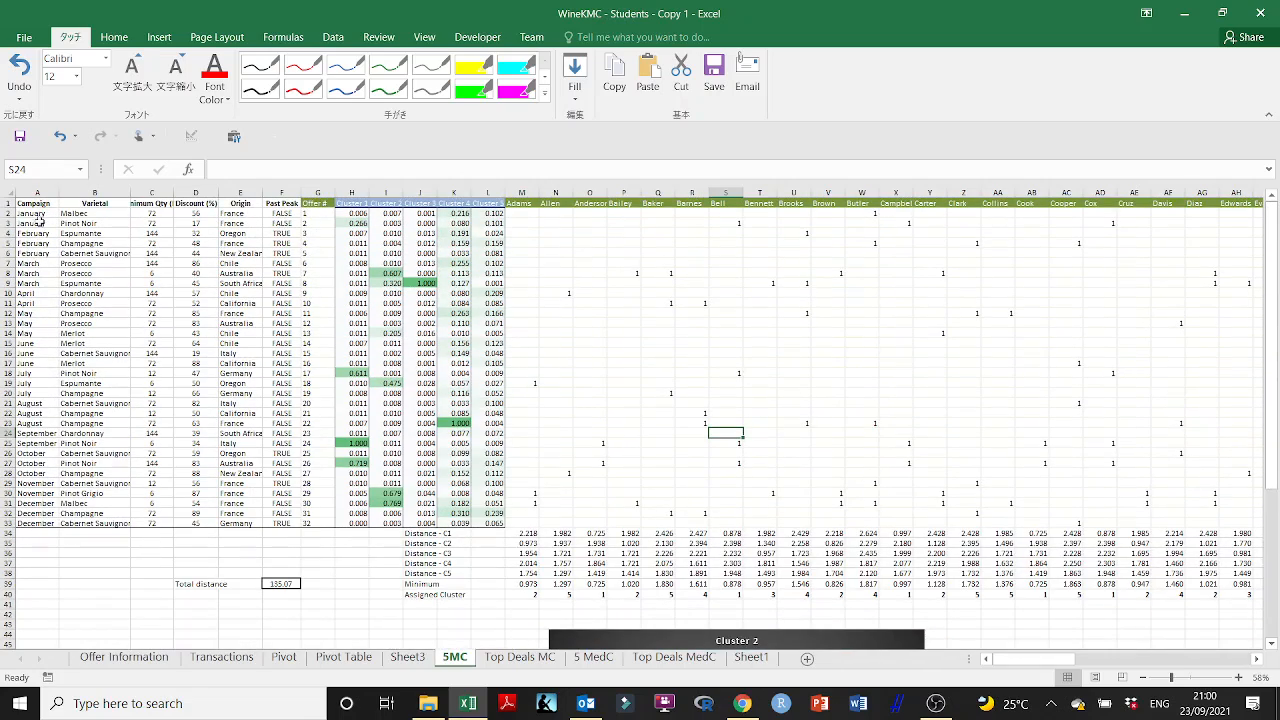
click(6, 204)
drag(6, 240, 6, 620)
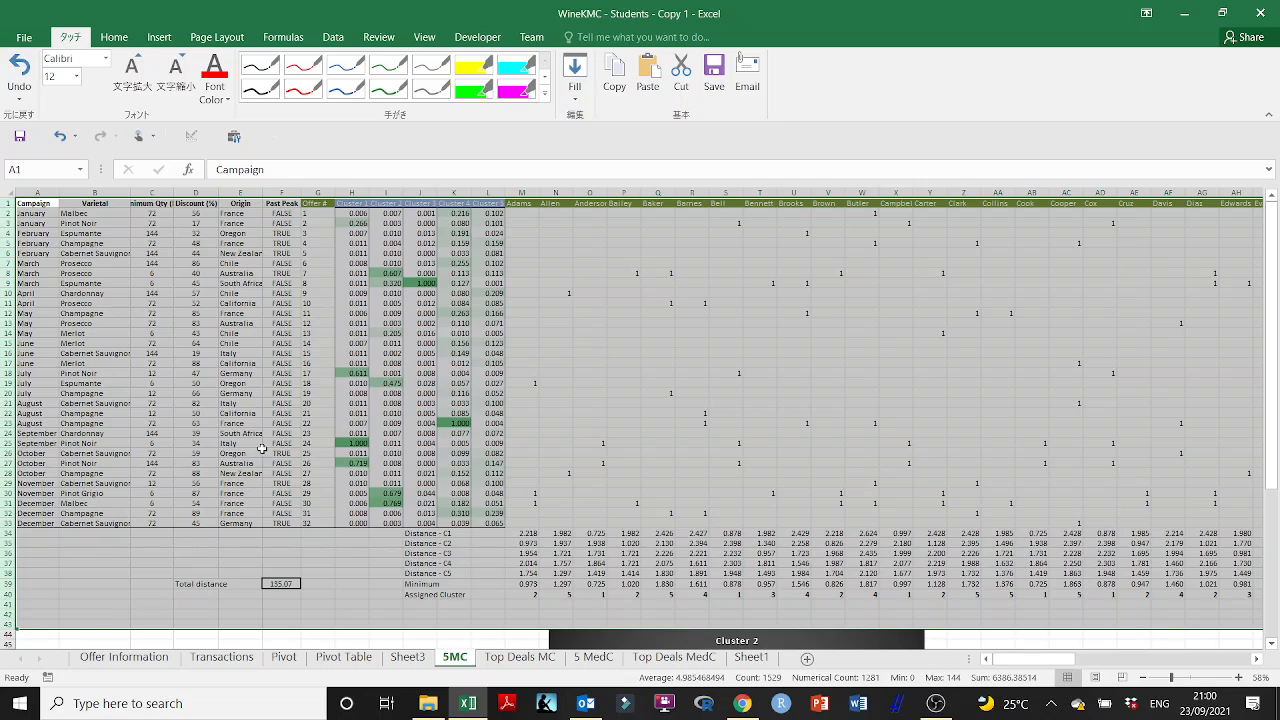
key(ctrl+c)
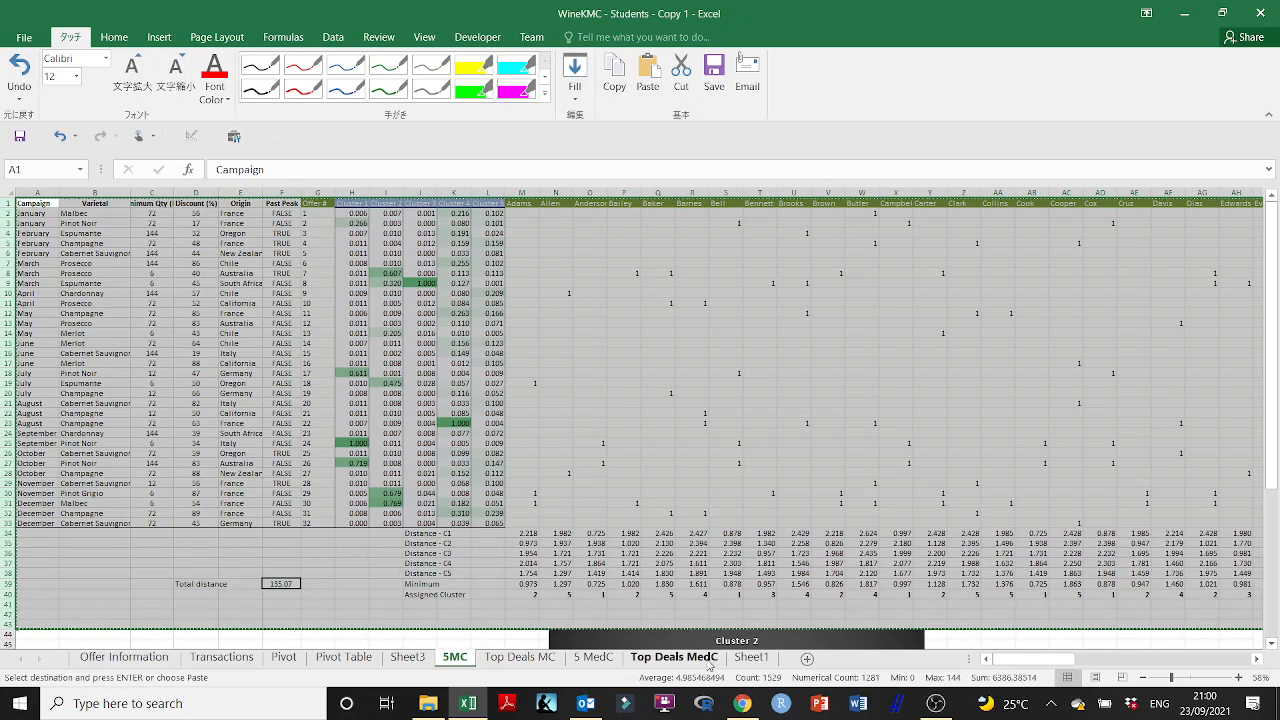
click(745, 660)
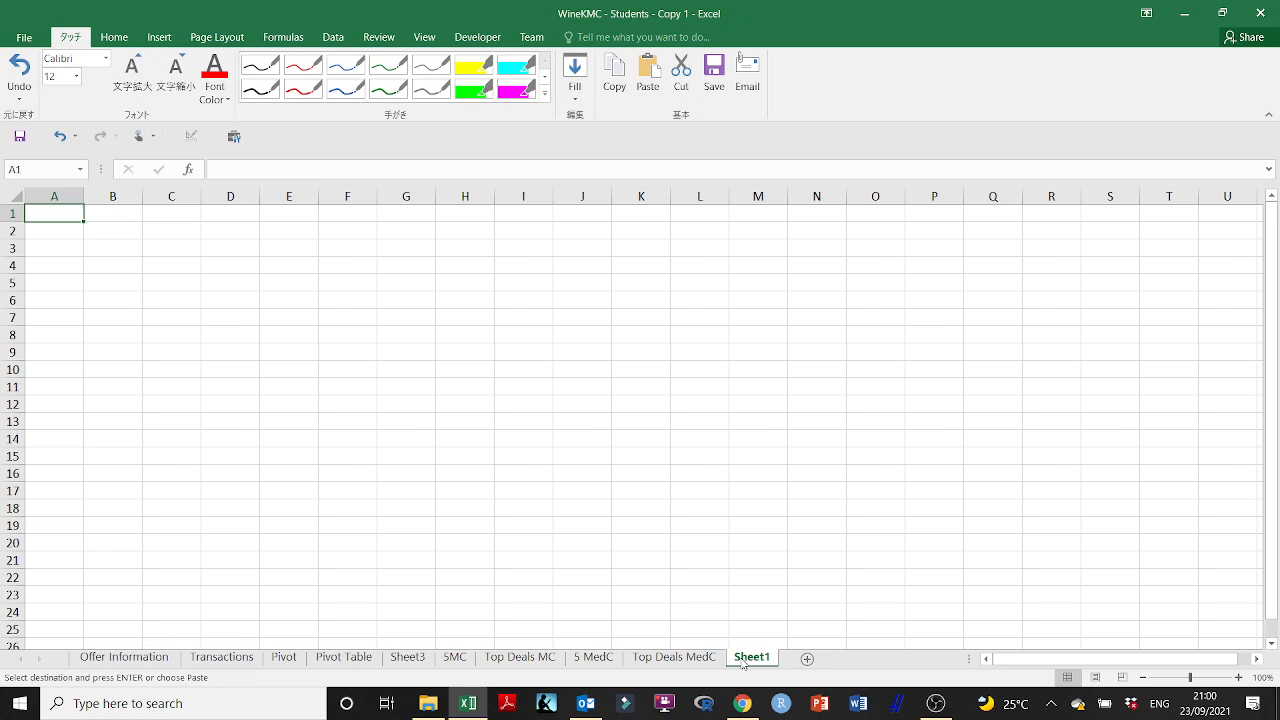
key(ctrl+v)
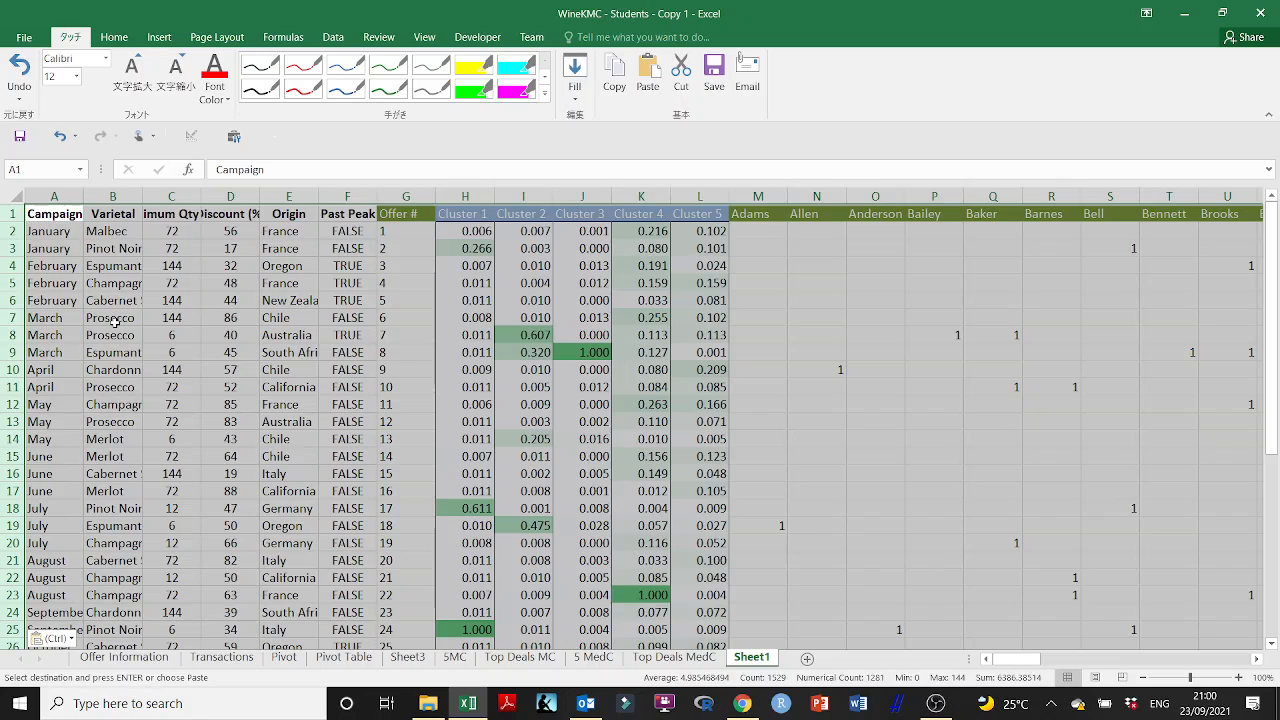
- Clear the Cluster 1 to Cluster 5 values in H2:L33 of Sheet1 and check the distance rows below
drag(466, 229, 688, 628)
key(Delete)
scroll(683, 558, up, 3)
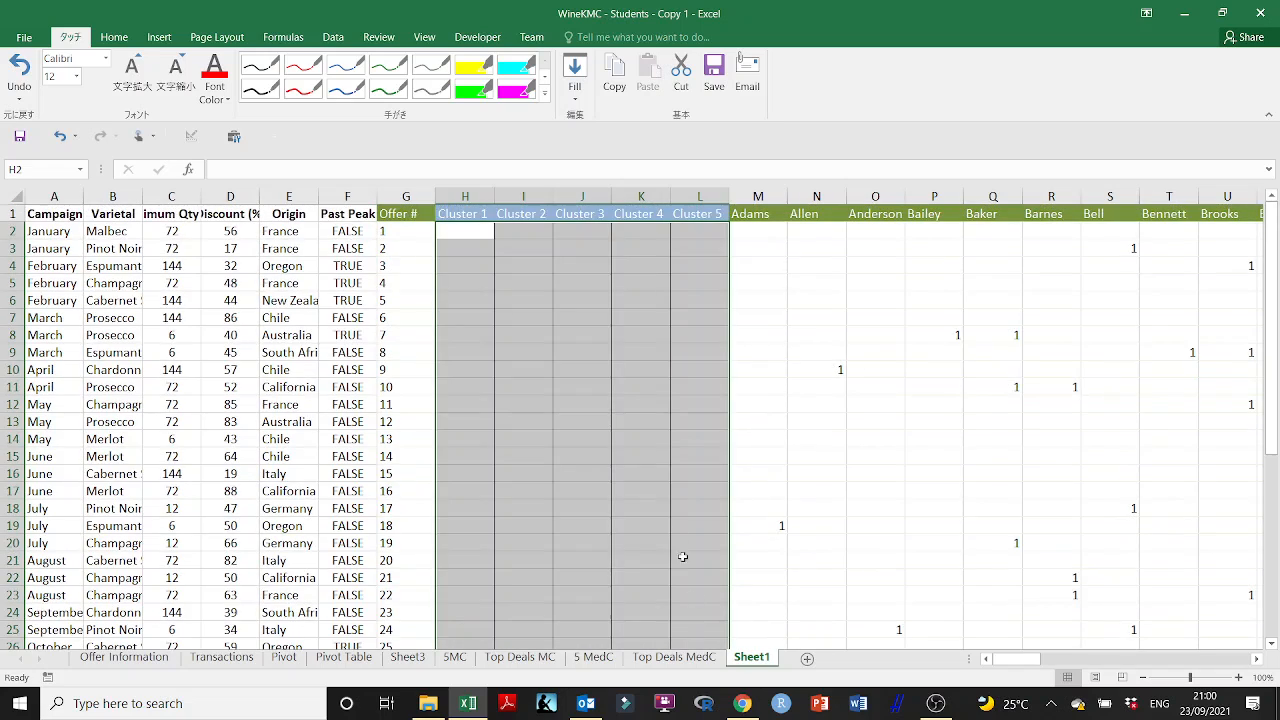
scroll(688, 452, down, 8)
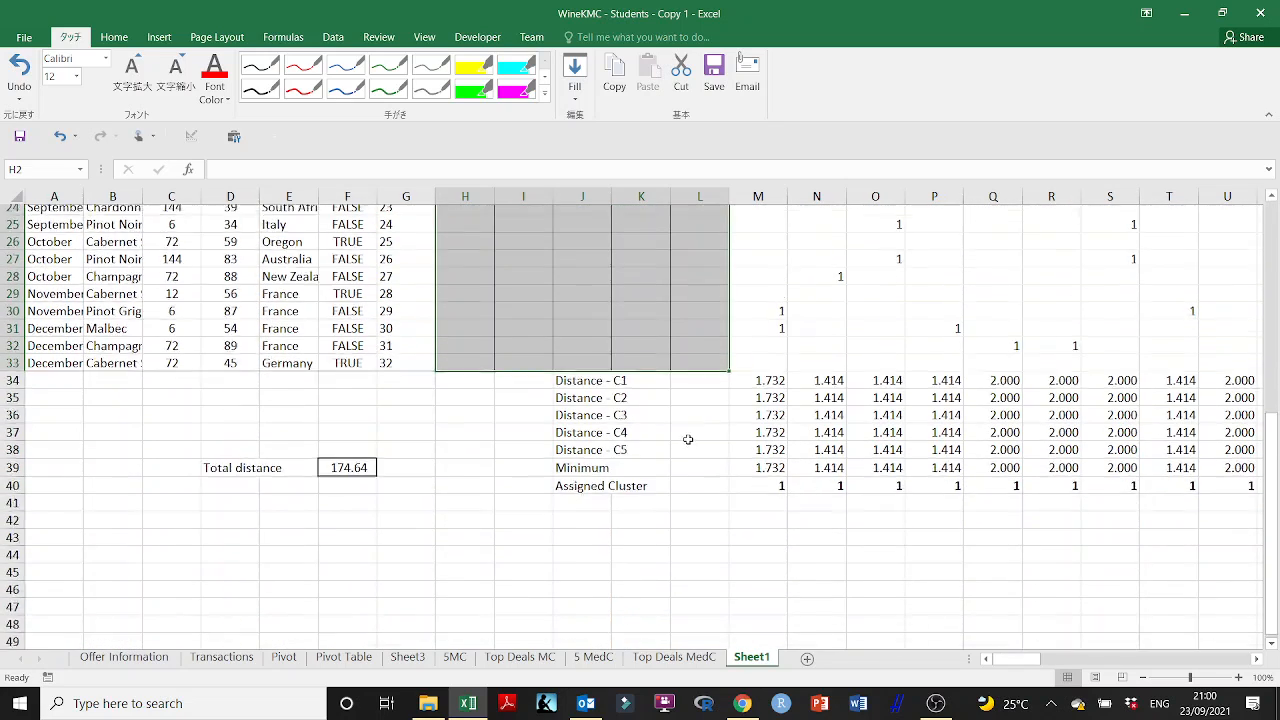
- Switch to File Explorer and open the Cluster Analysis presentation from the A Customer Segmentation folder
click(428, 703)
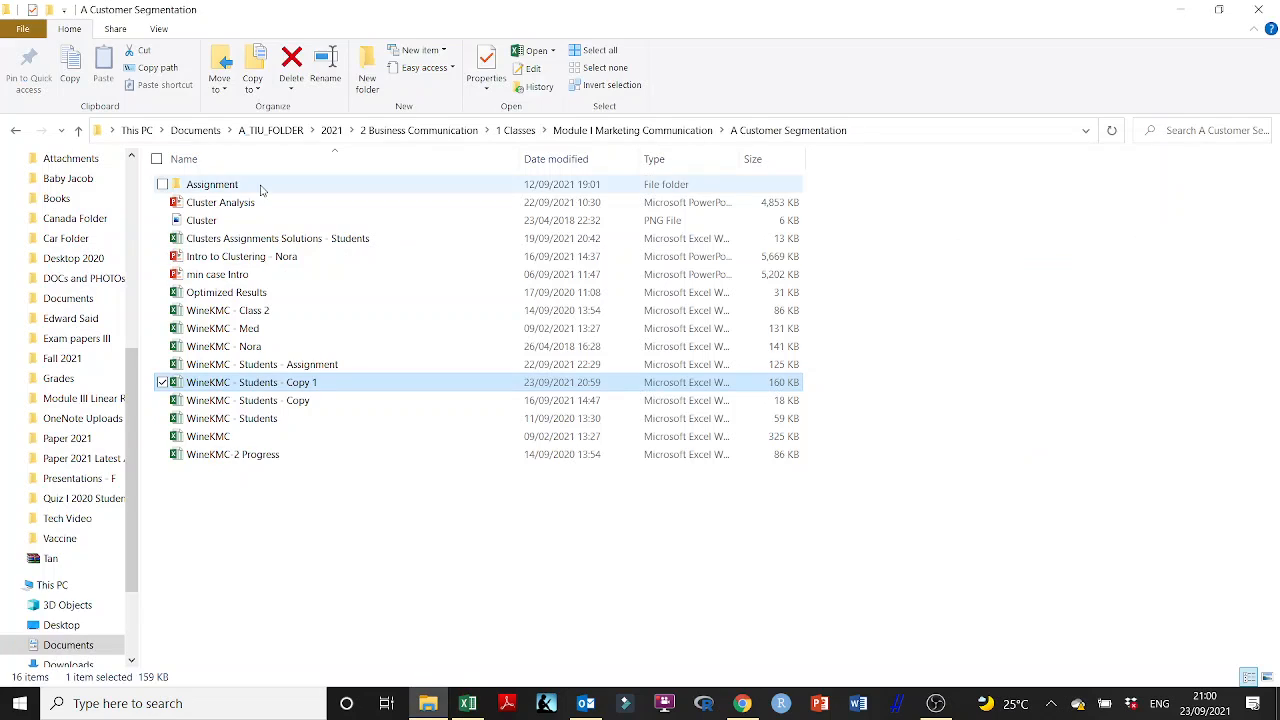
double_click(240, 203)
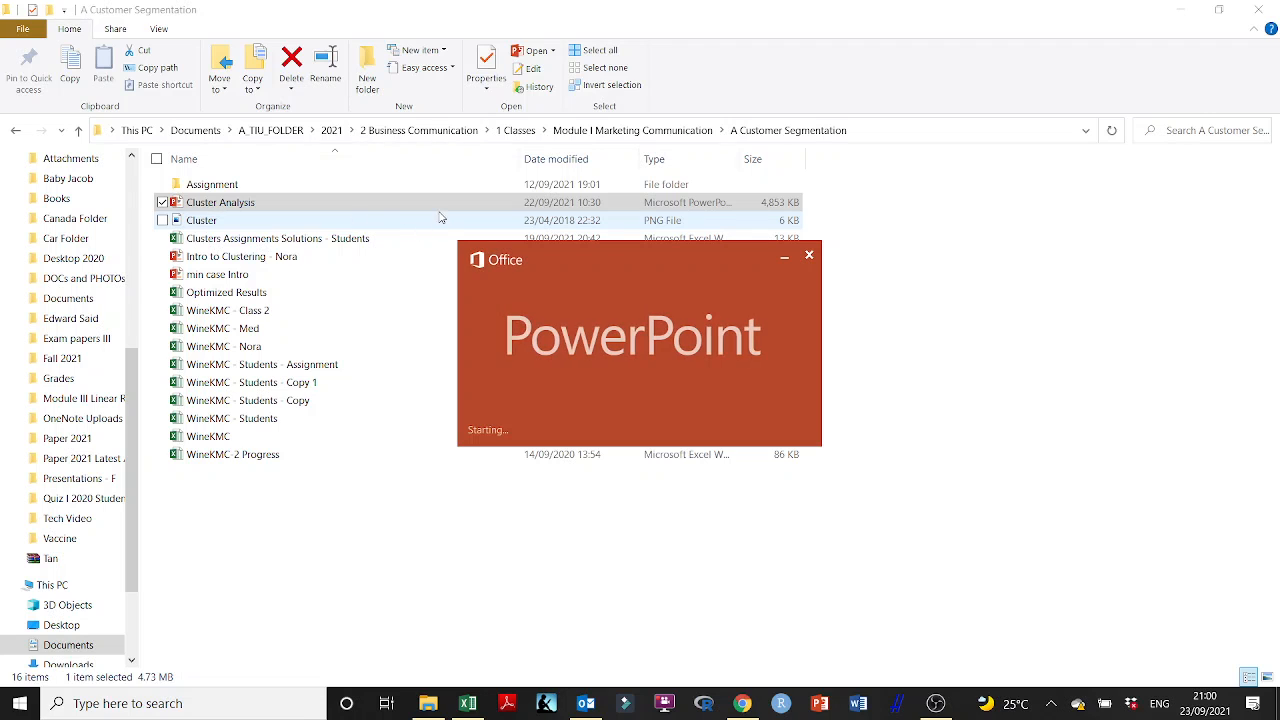
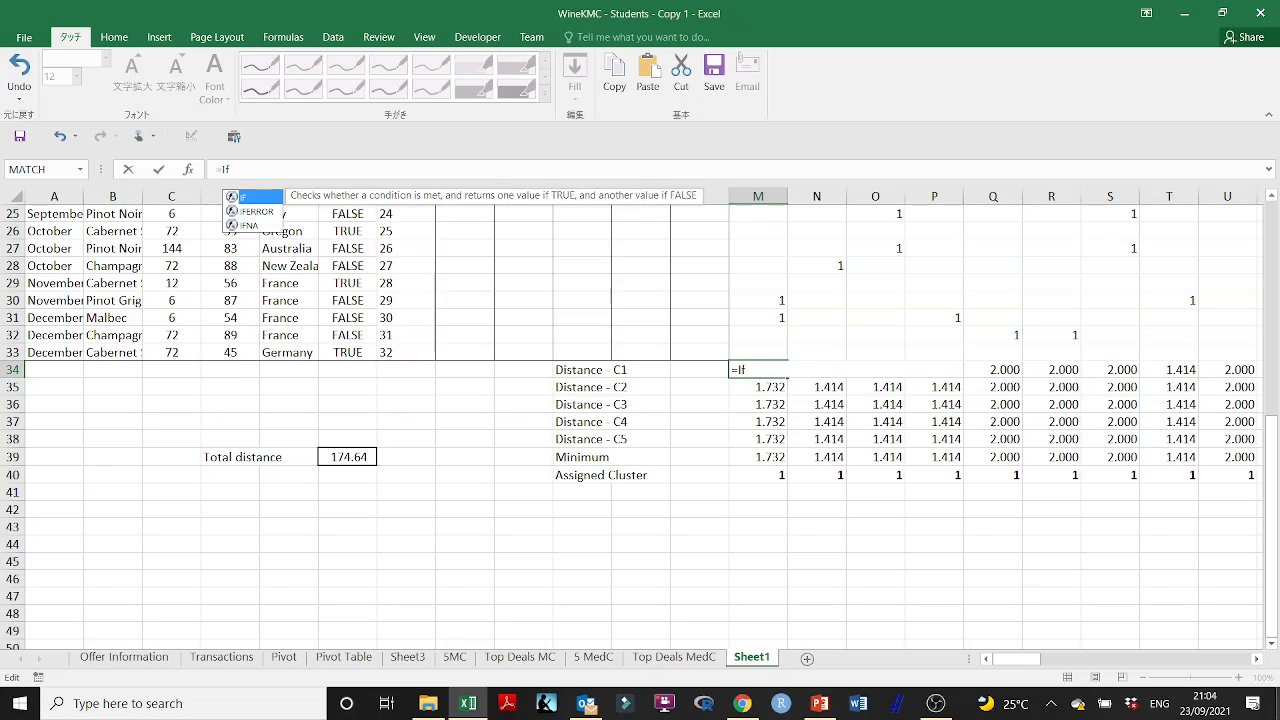
text(E)
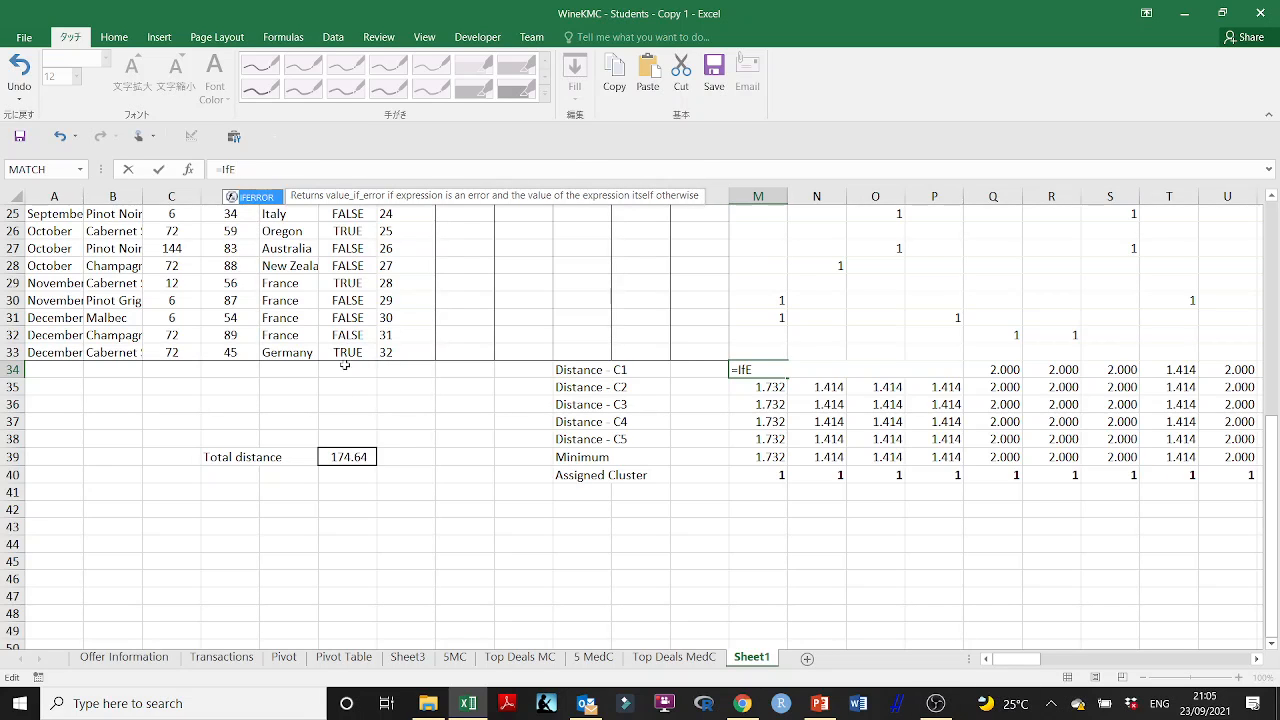
double_click(256, 197)
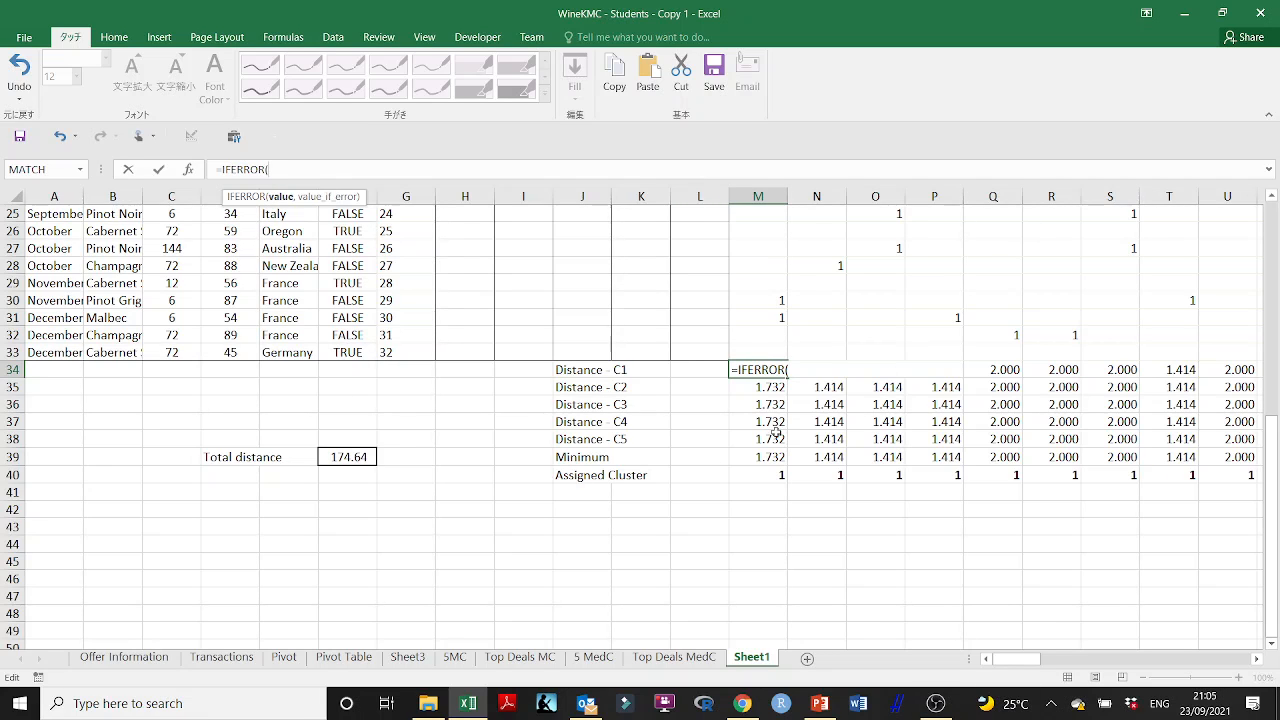
text(1-(sumpro)
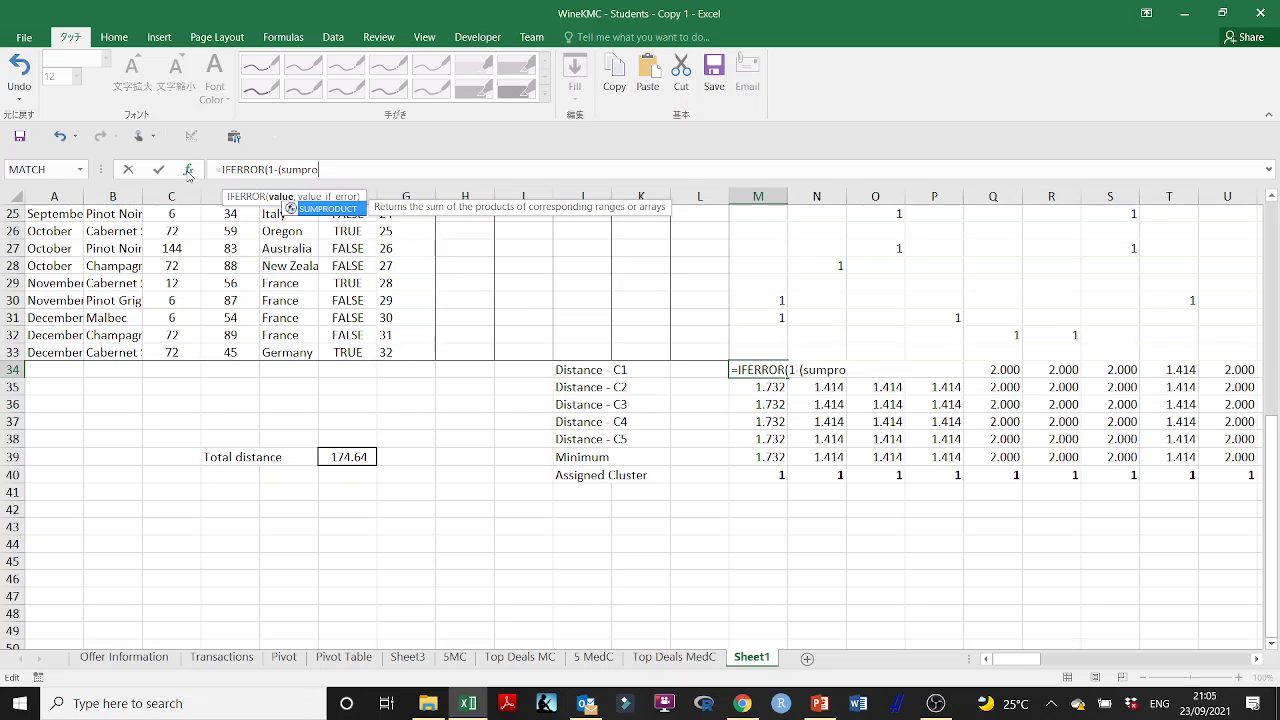
double_click(336, 209)
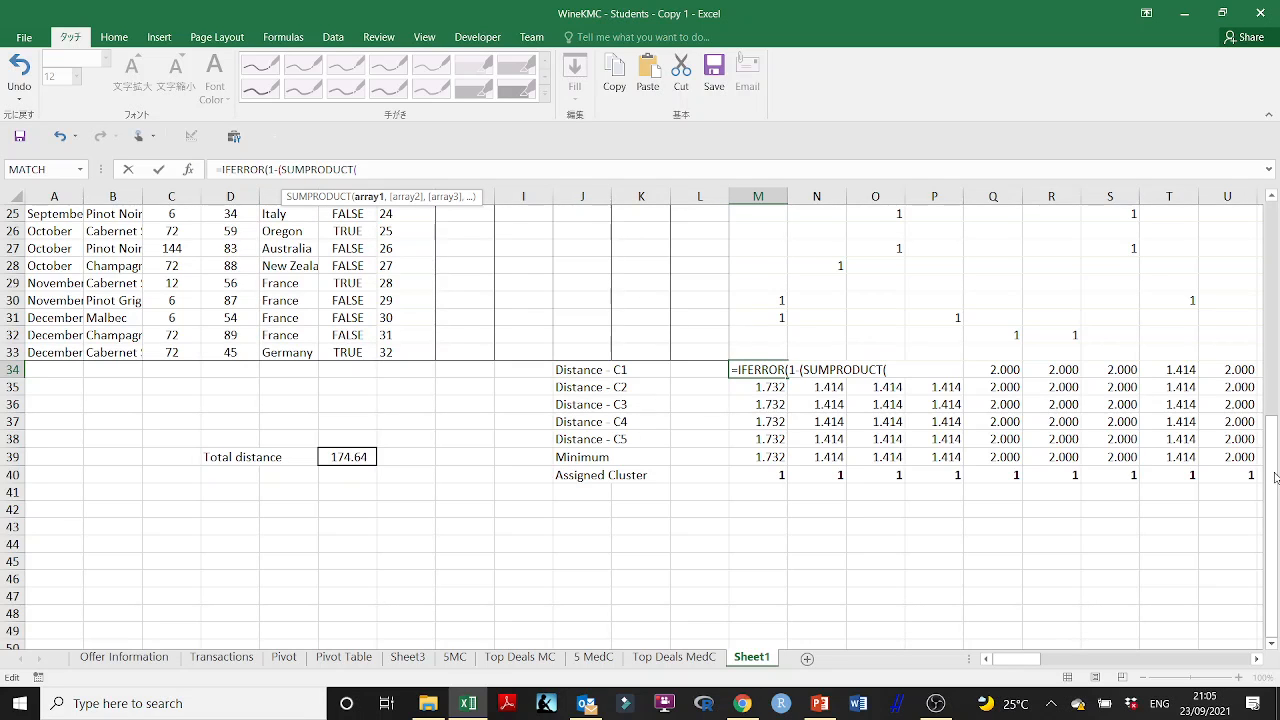
scroll(774, 236, up, 8)
drag(774, 236, 760, 583)
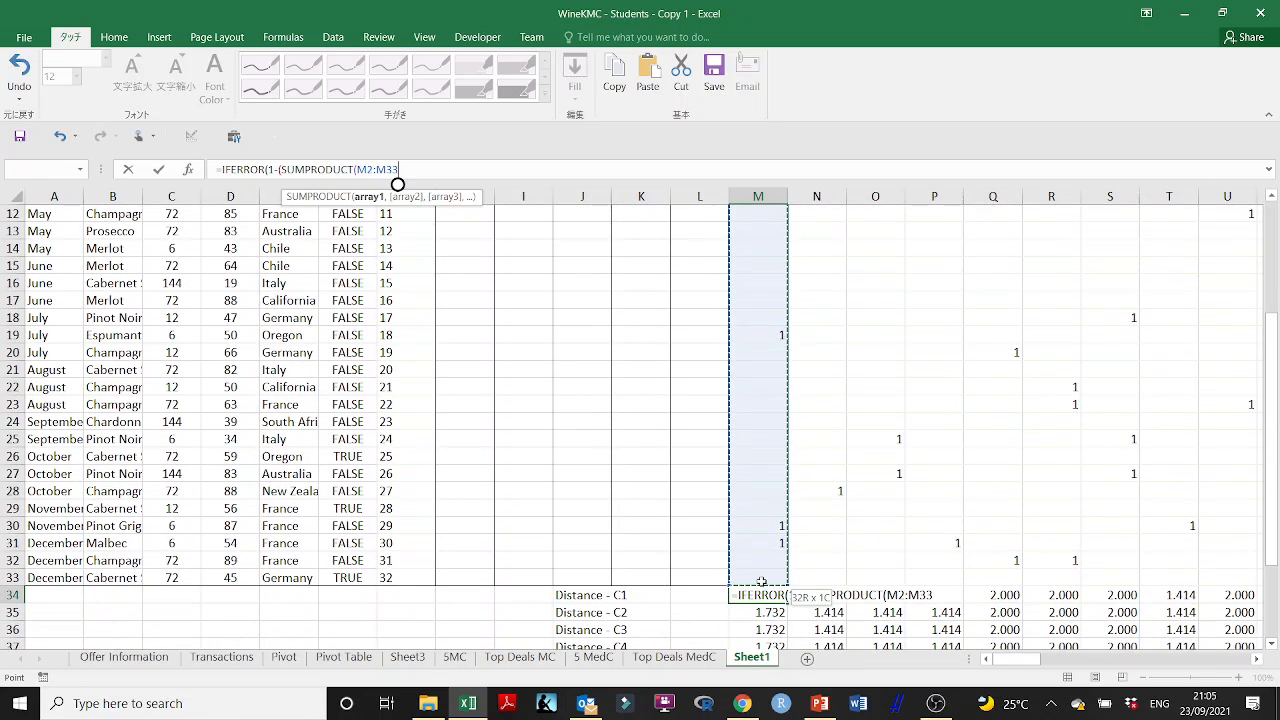
text(,)
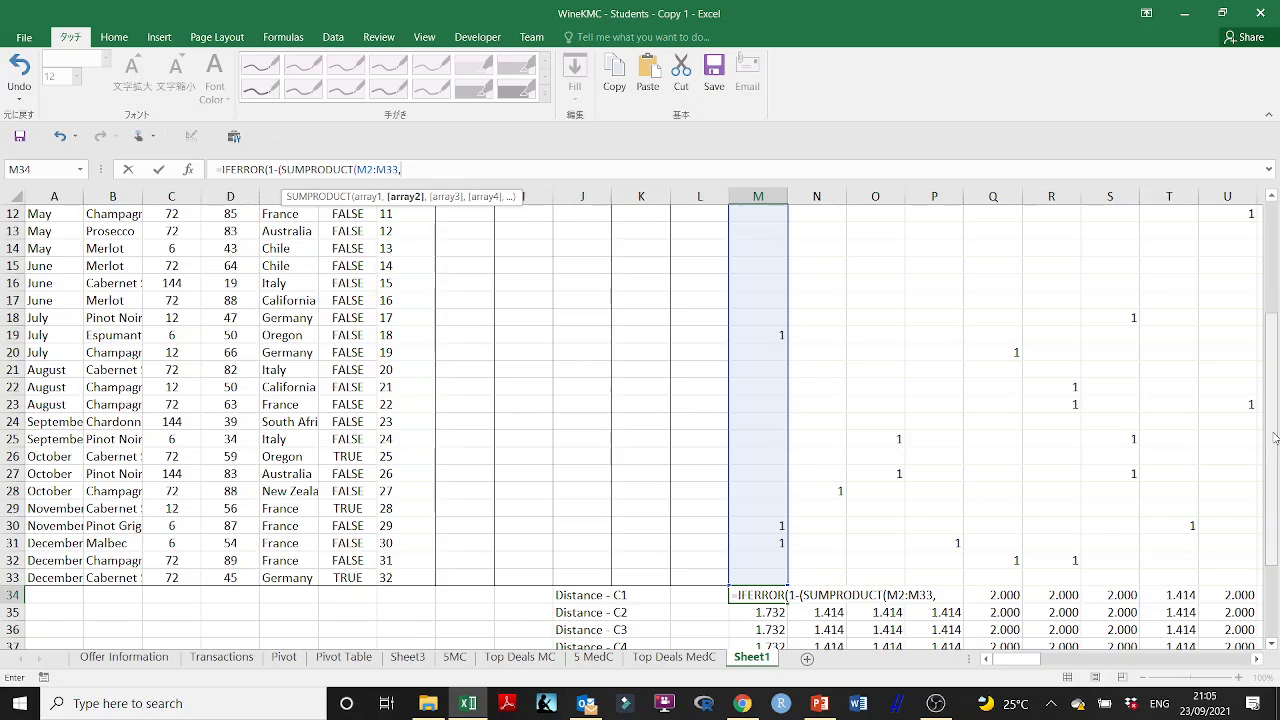
drag(1271, 549, 1271, 435)
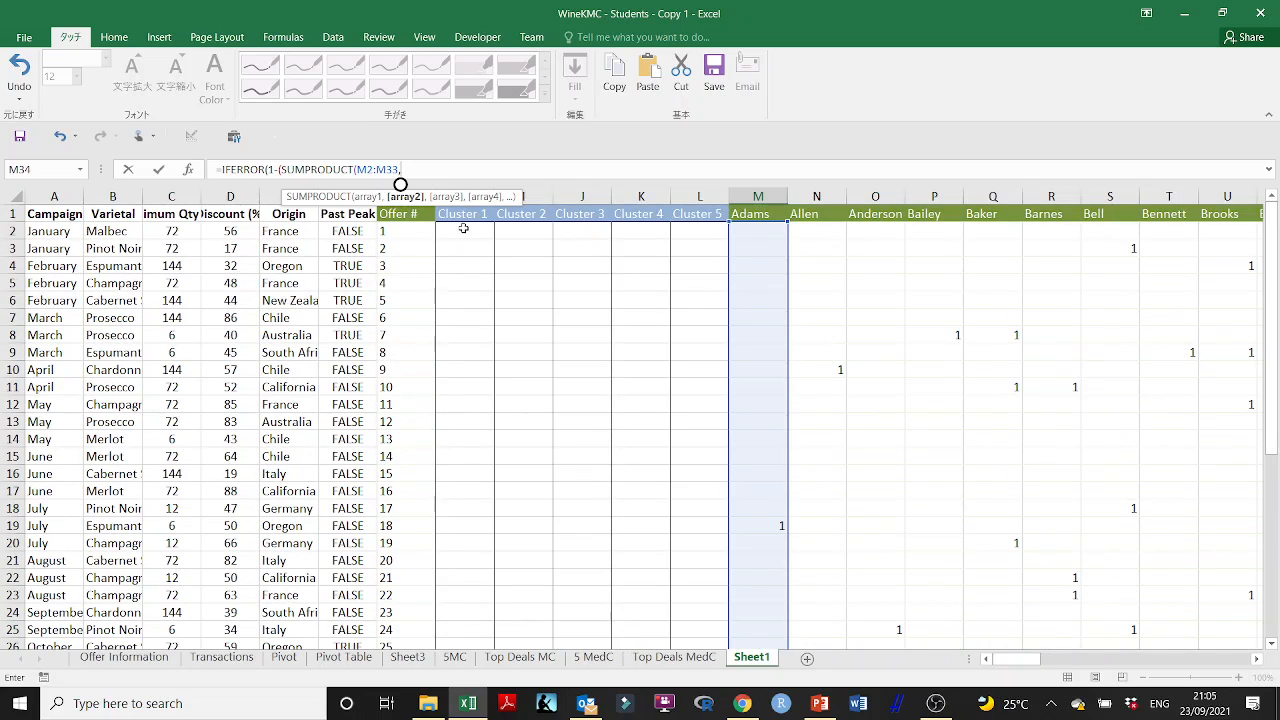
drag(463, 228, 474, 580)
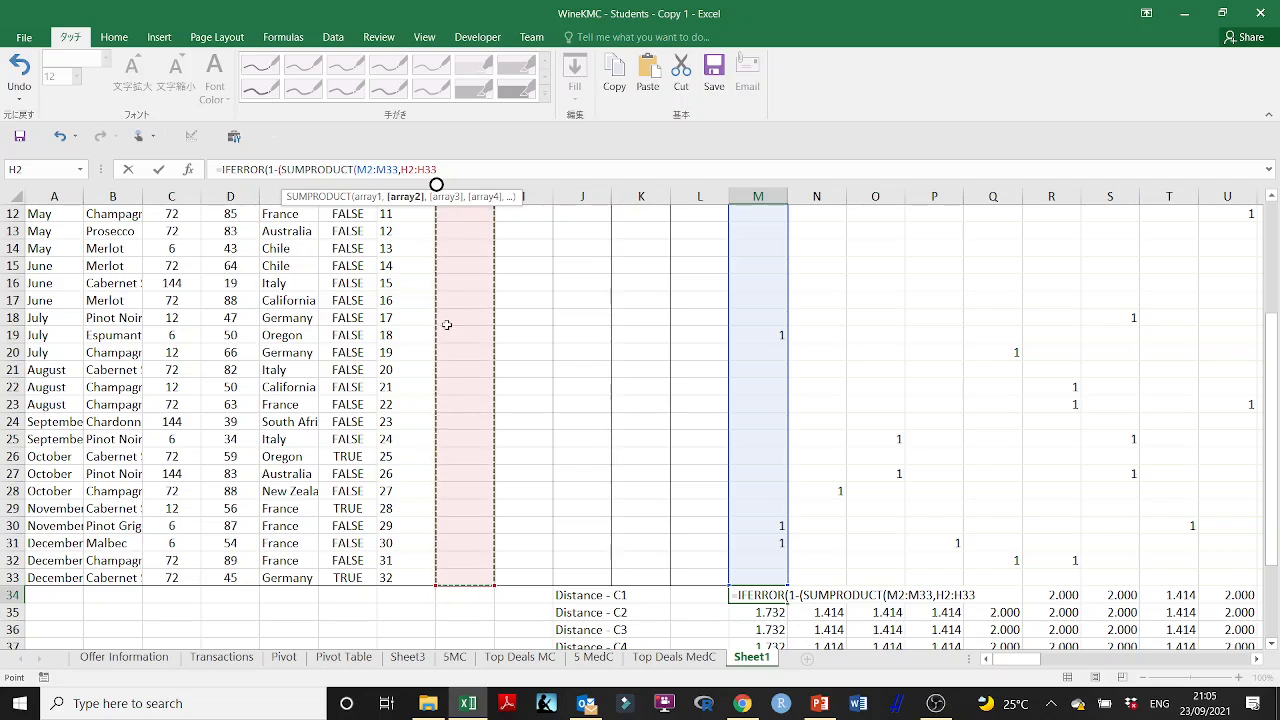
drag(1271, 372, 1254, 258)
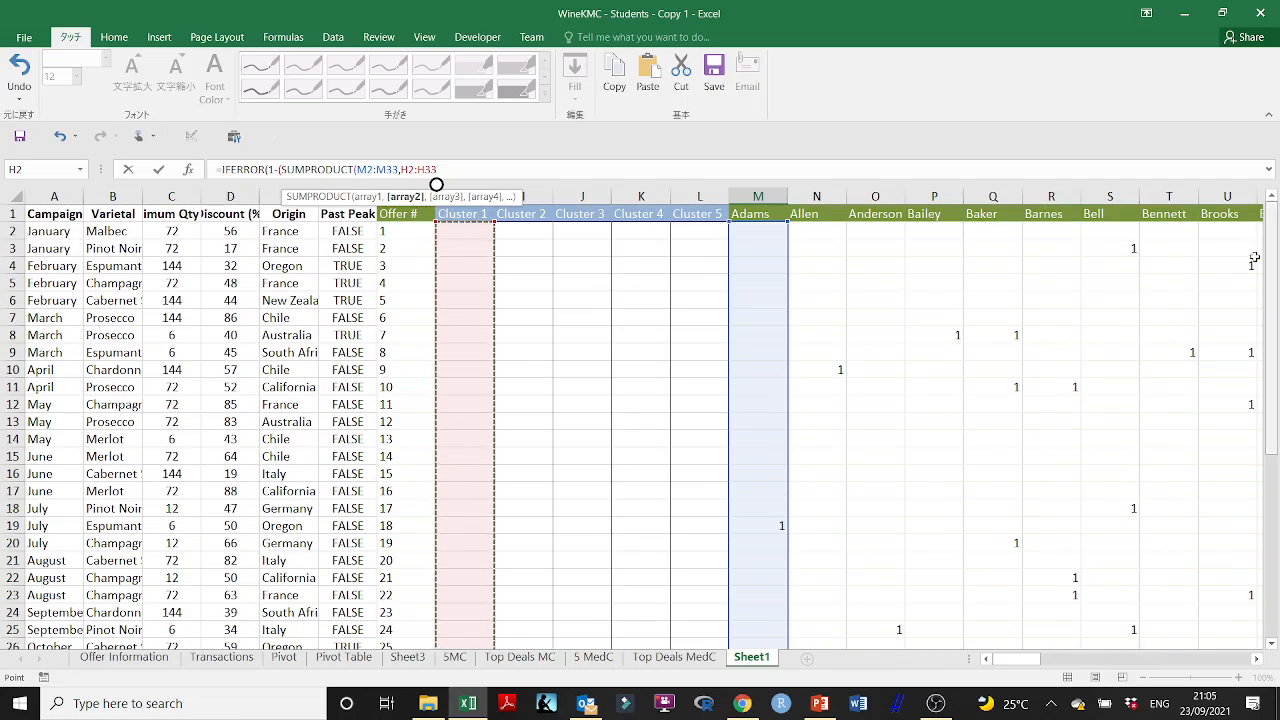
click(448, 170)
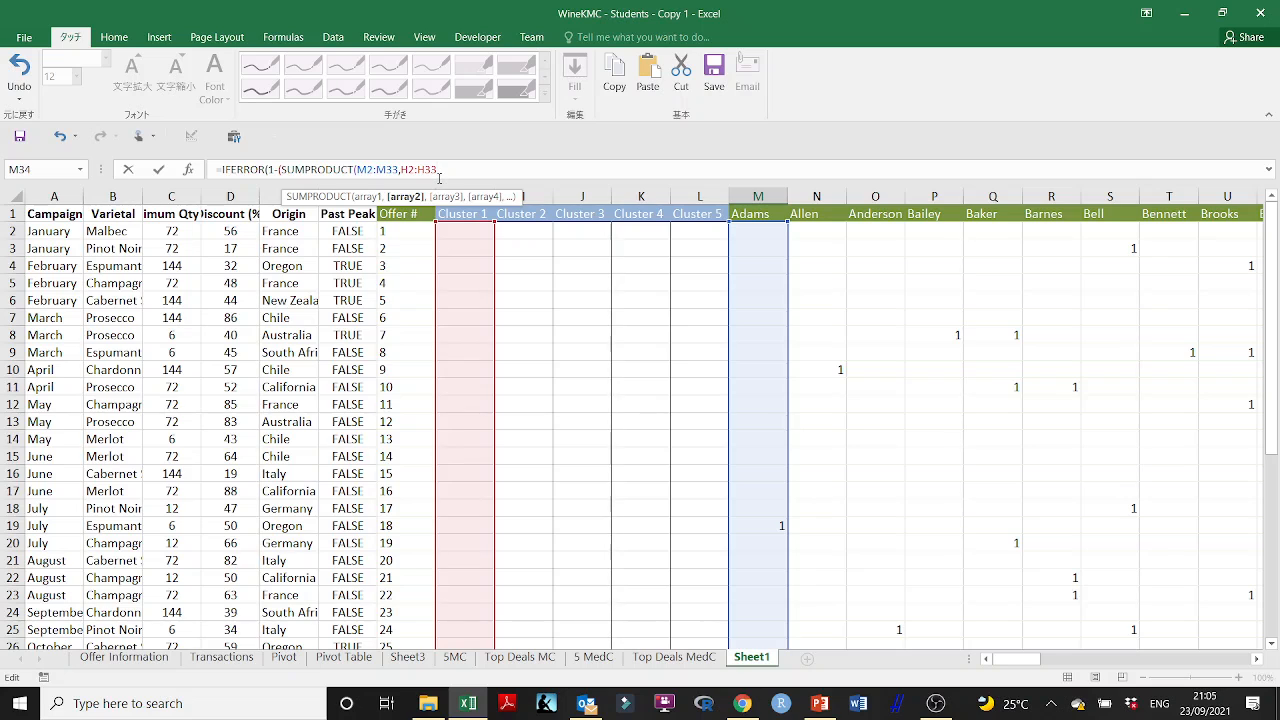
key(Escape)
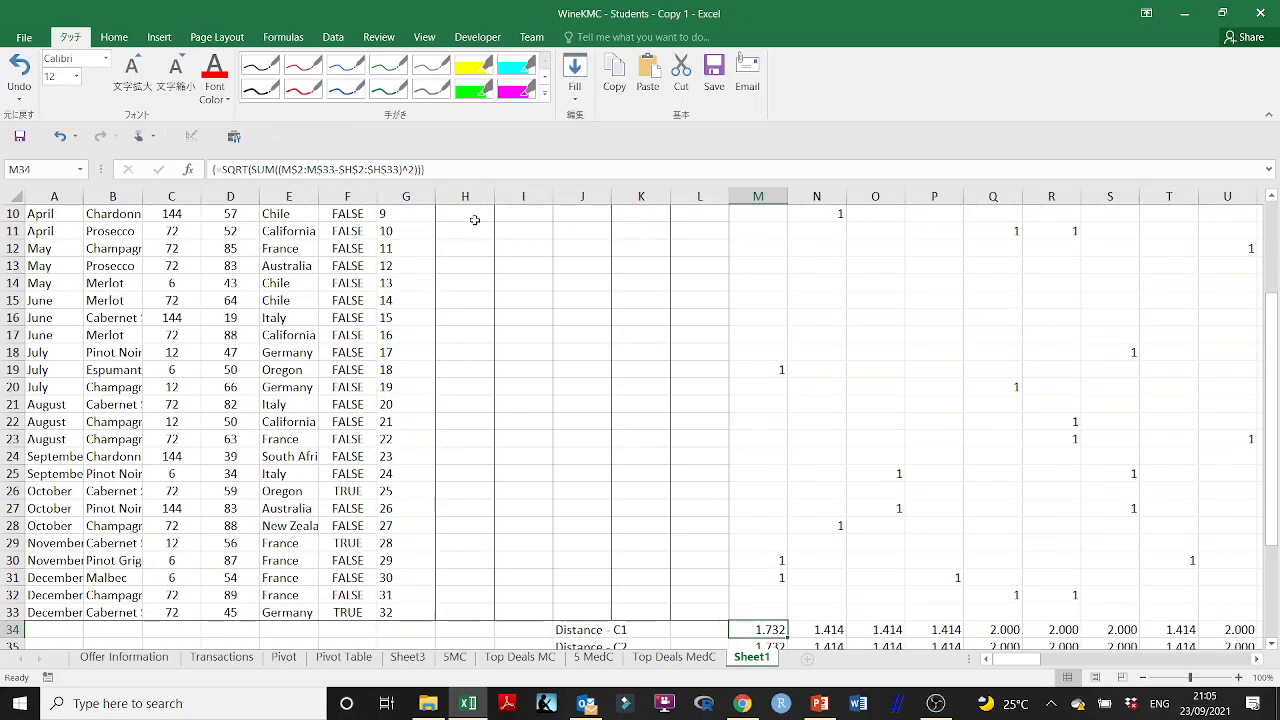
- Define the name Cent1 for the Cluster 1 center cells H2:H33 of Sheet1
scroll(457, 229, up, 3)
scroll(474, 234, down, 1)
scroll(481, 250, up, 1)
drag(472, 232, 440, 541)
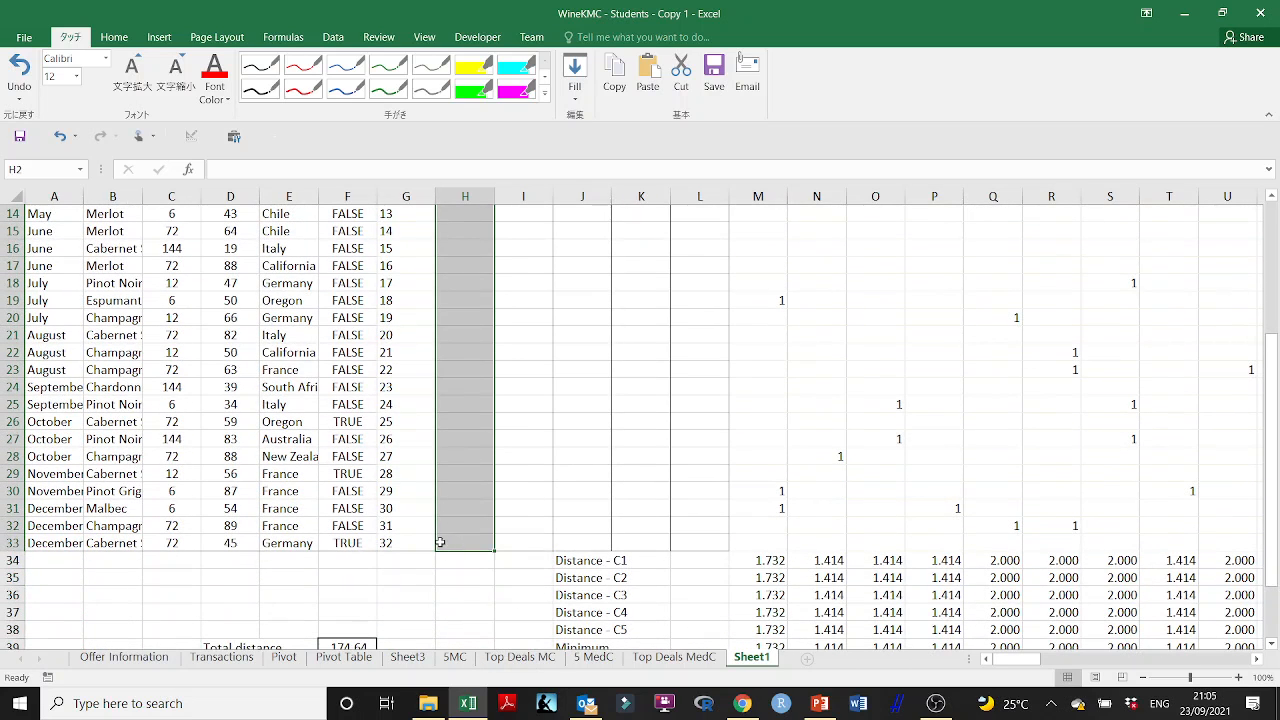
click(51, 171)
text(Cent1)
key(Return)
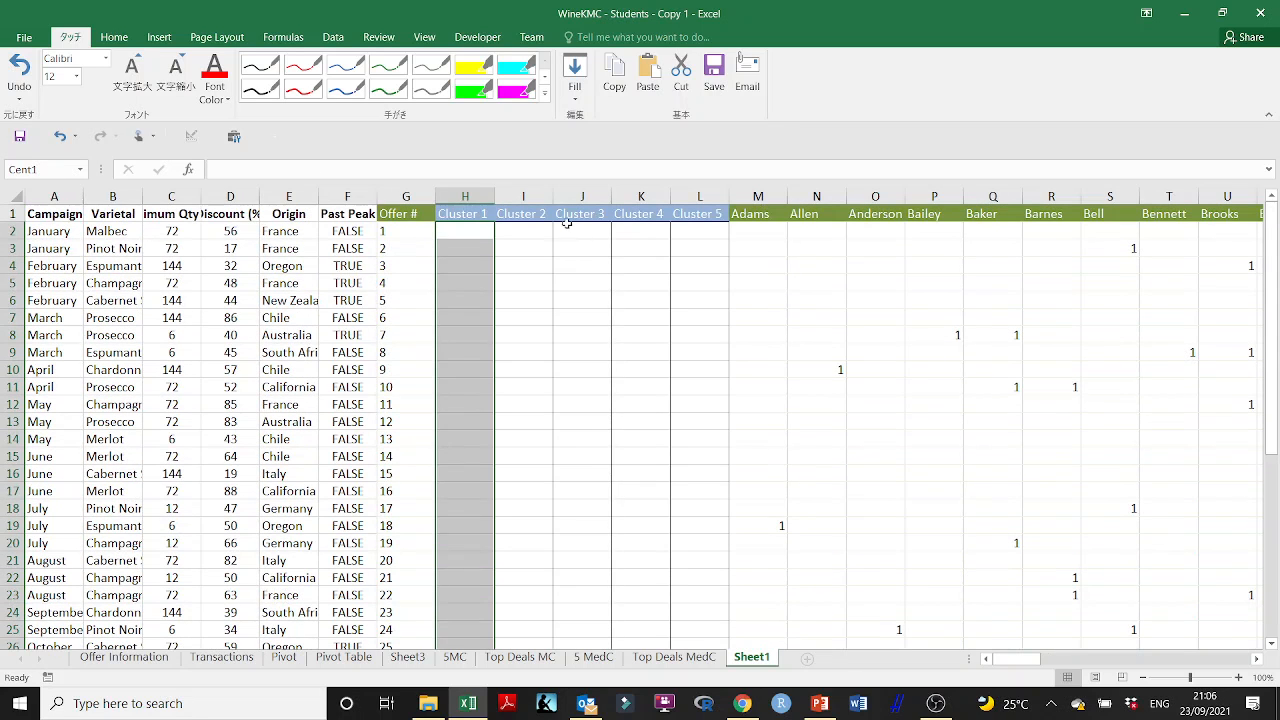
- Define the name Cent2 for the Cluster 2 center cells I2:I33
click(533, 230)
drag(533, 230, 508, 563)
click(45, 169)
text(C)
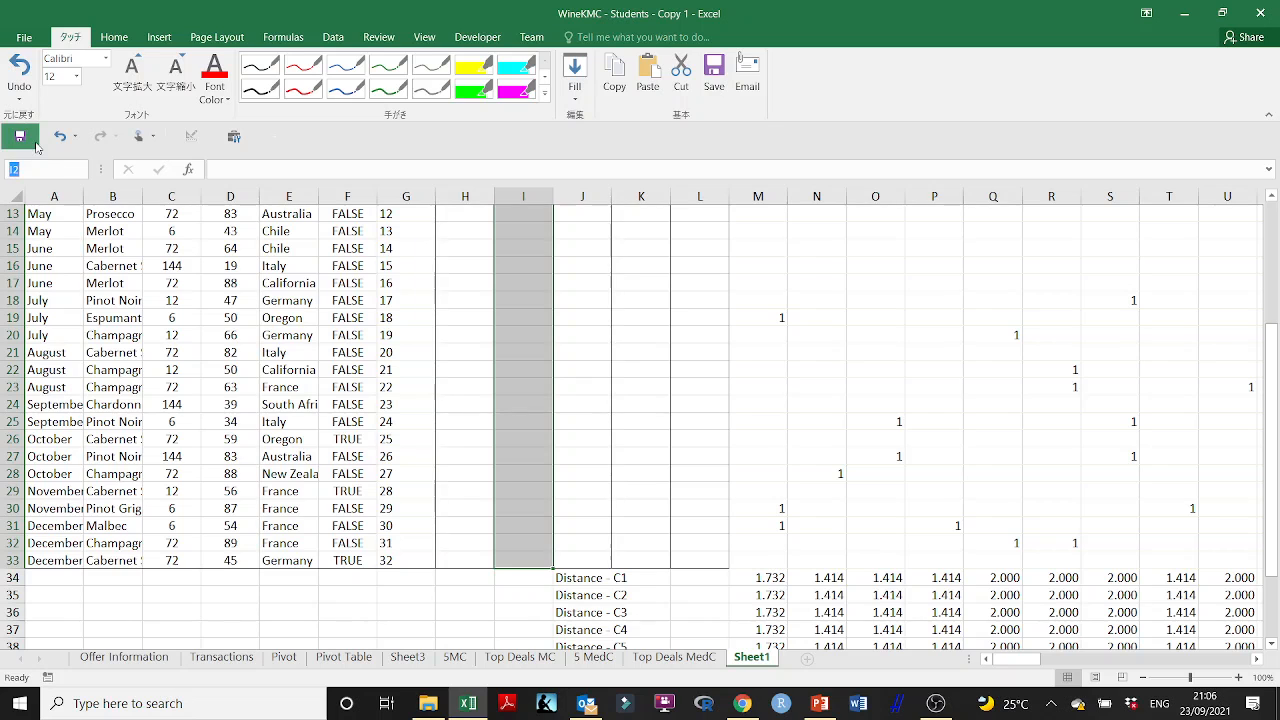
text(ent2)
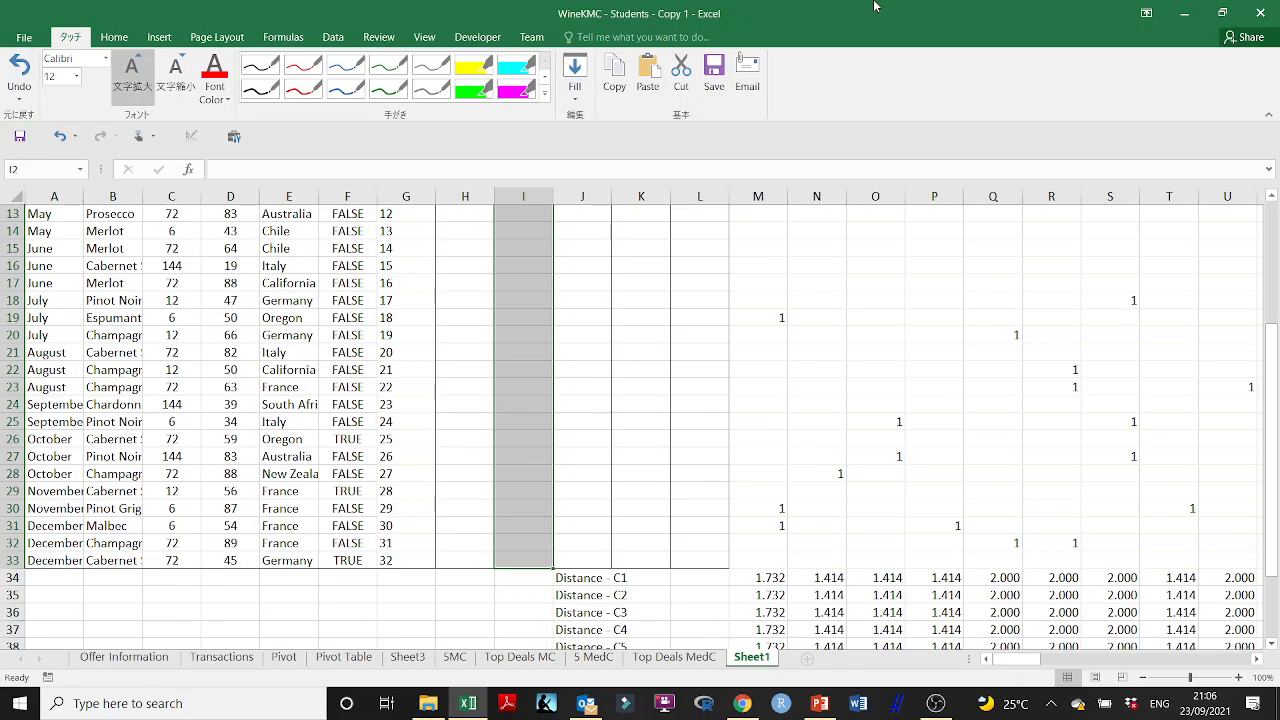
key(Return)
- Name the Cluster 3 center cells J2:J33 in the same Cent naming pattern
drag(606, 237, 588, 560)
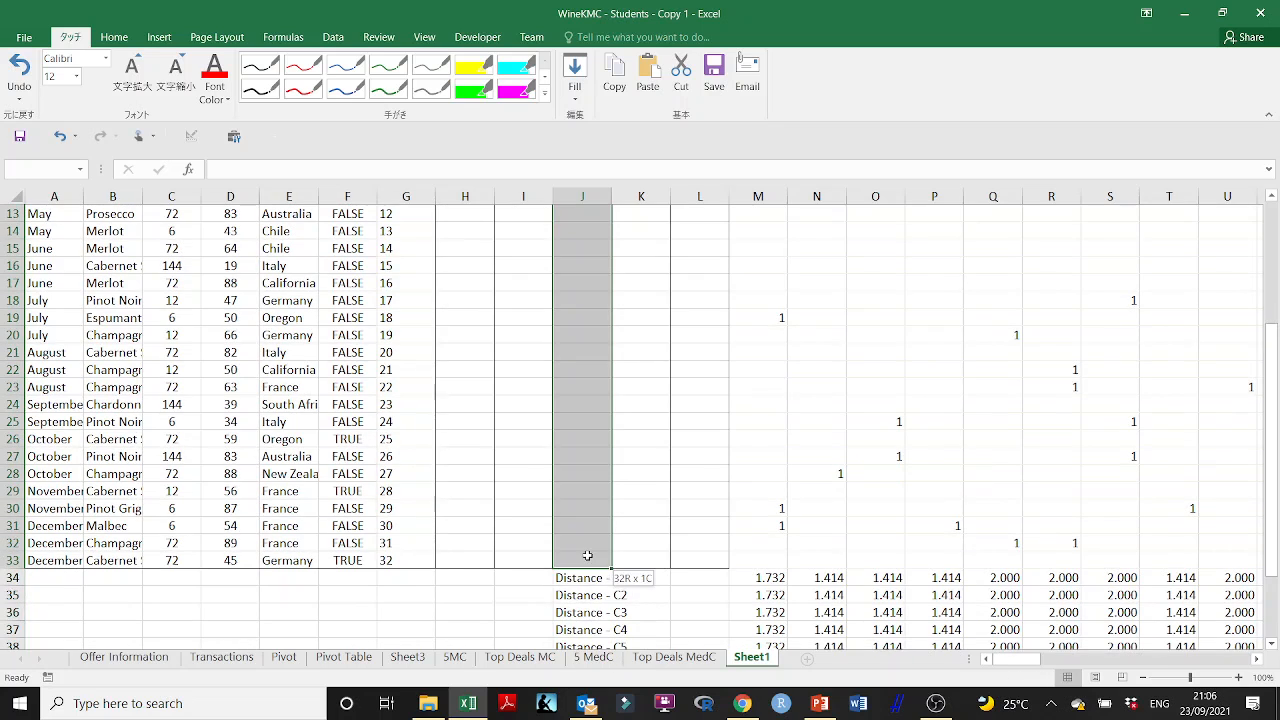
click(55, 170)
text(Cent3)
key(Return)
- Define the name Cent4 for the Cluster 4 center cells K2:K33
scroll(222, 253, up, 4)
drag(641, 231, 623, 590)
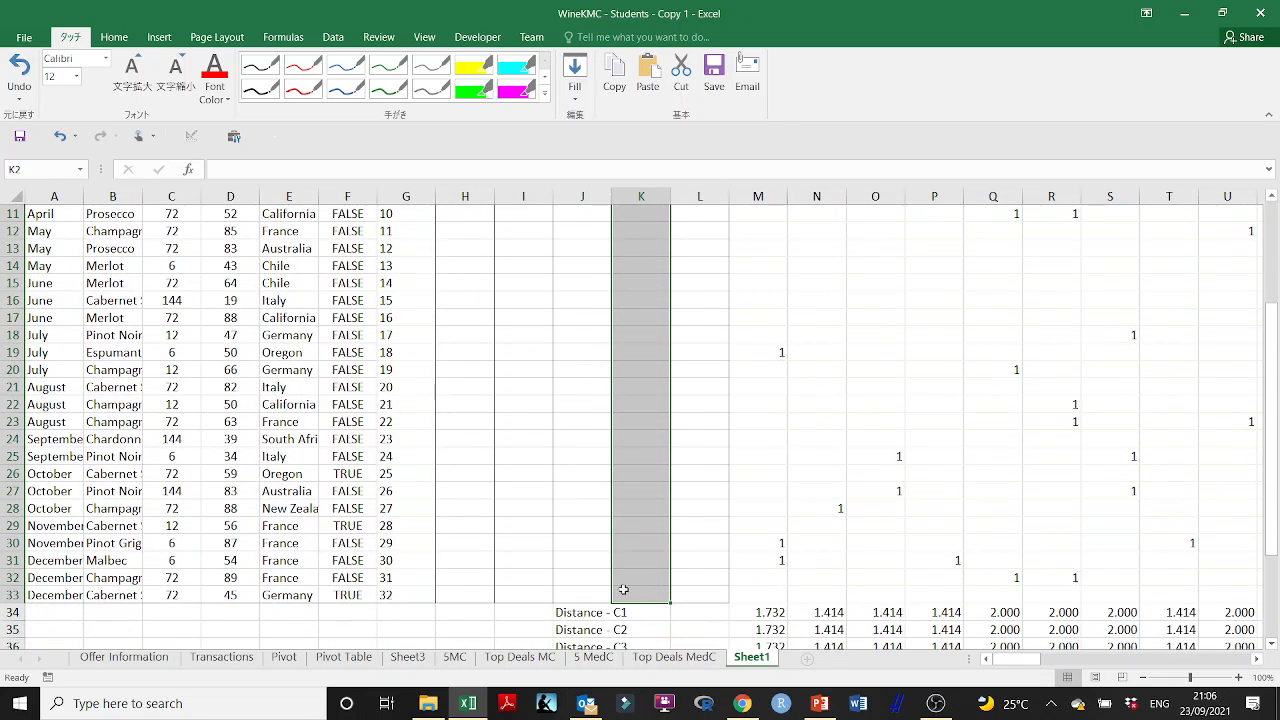
click(47, 170)
text(Cent4)
key(Return)
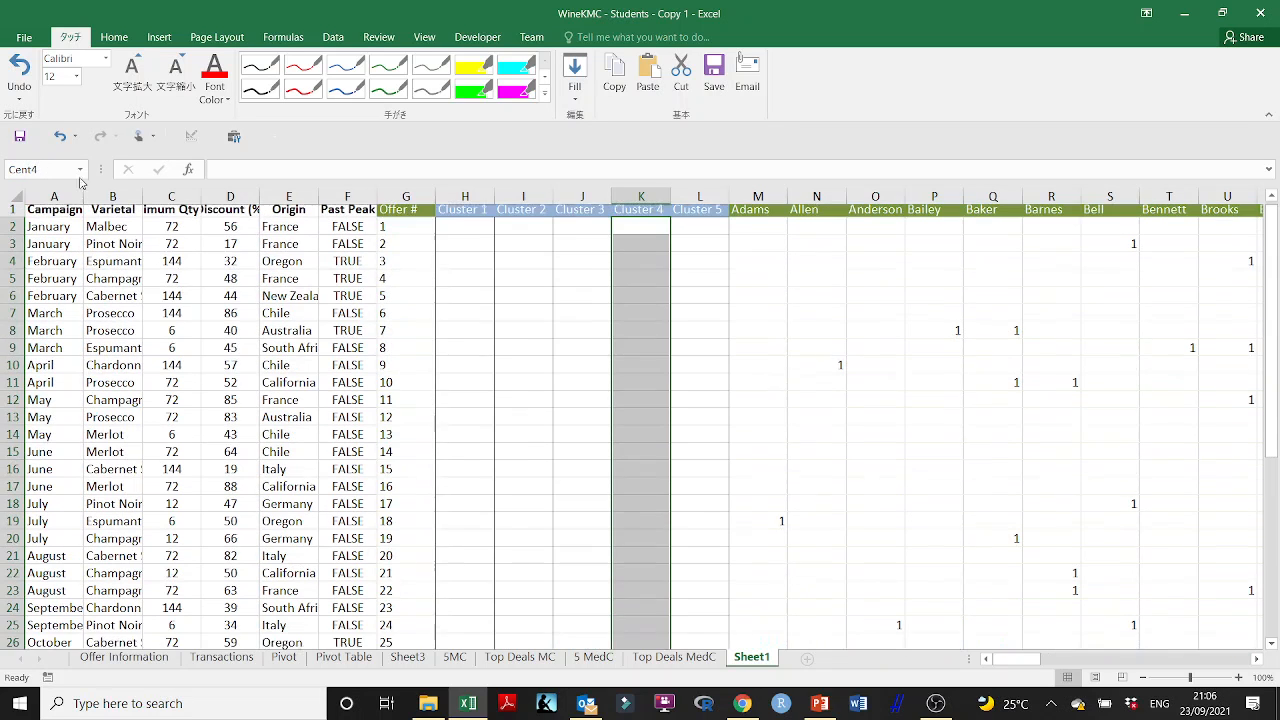
- Define the name Cent5 for the Cluster 5 center cells L2:L33
click(703, 229)
drag(703, 228, 703, 598)
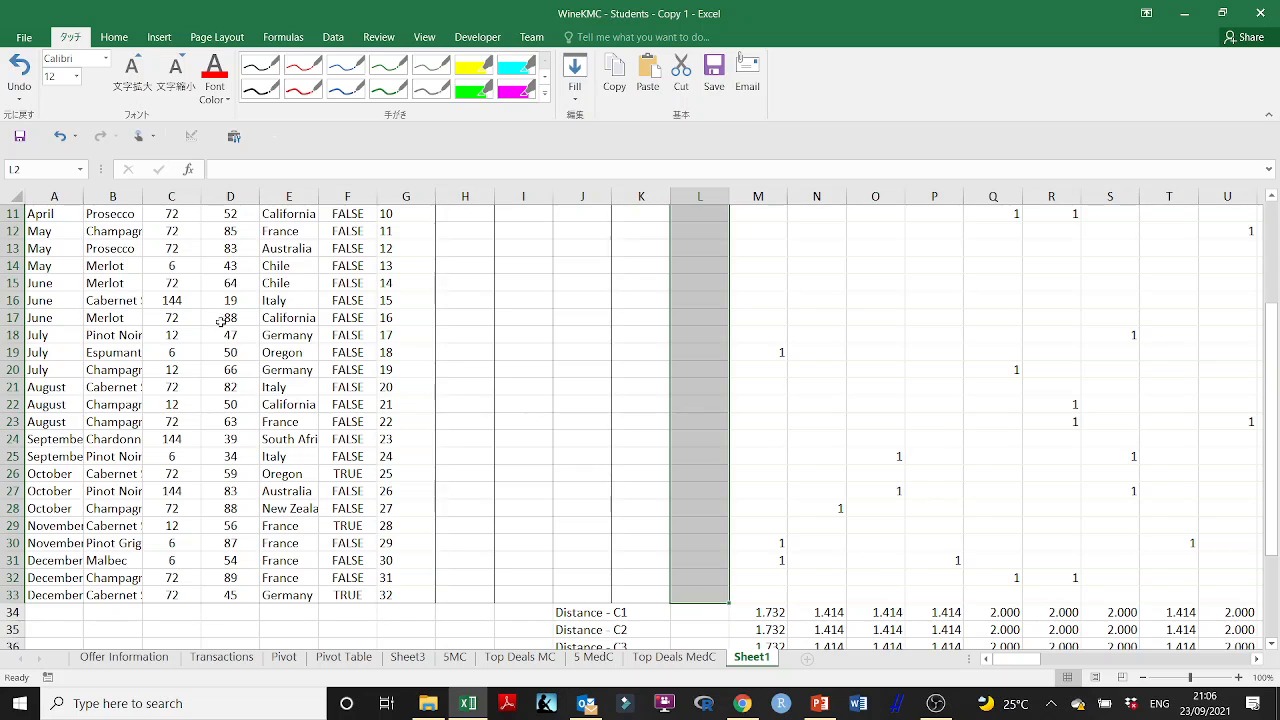
click(35, 166)
text(Cent5)
key(Return)
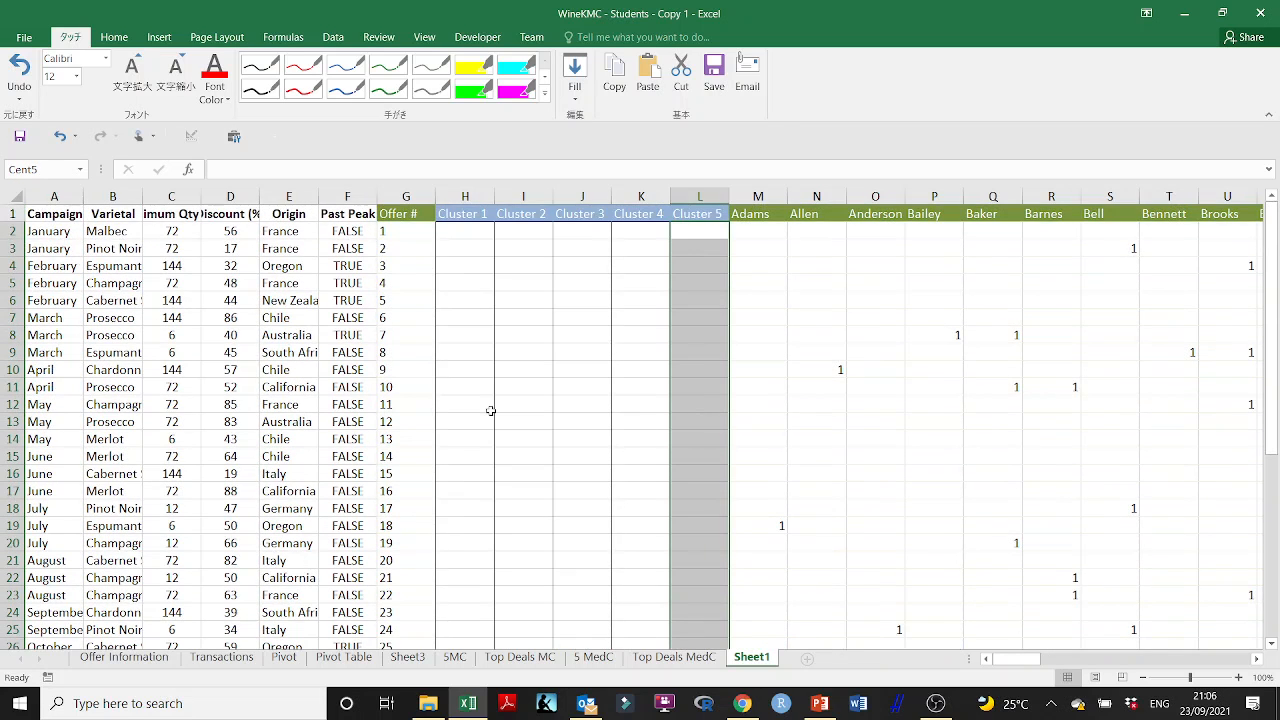
- Replace the Distance - C1 formula in M34 with the opening of a new one, =IFERROR(1-(SUMPRODUCT(
scroll(490, 411, down, 4)
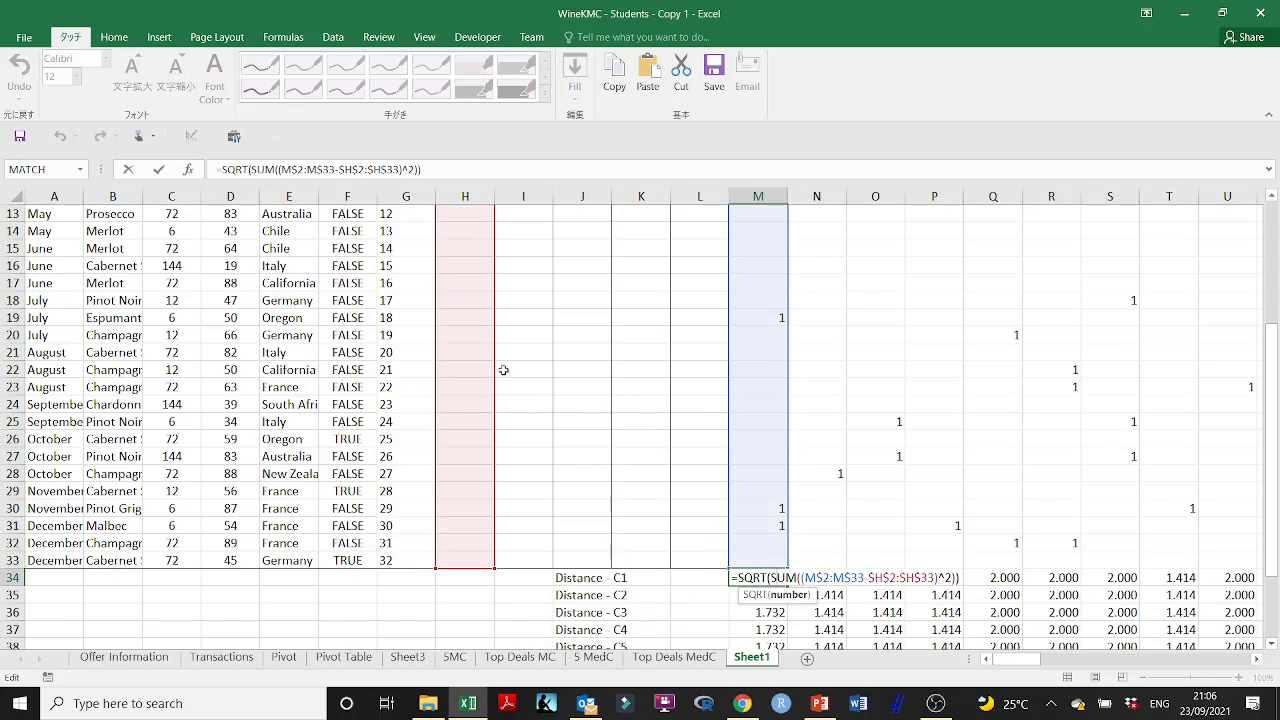
drag(435, 172, 222, 169)
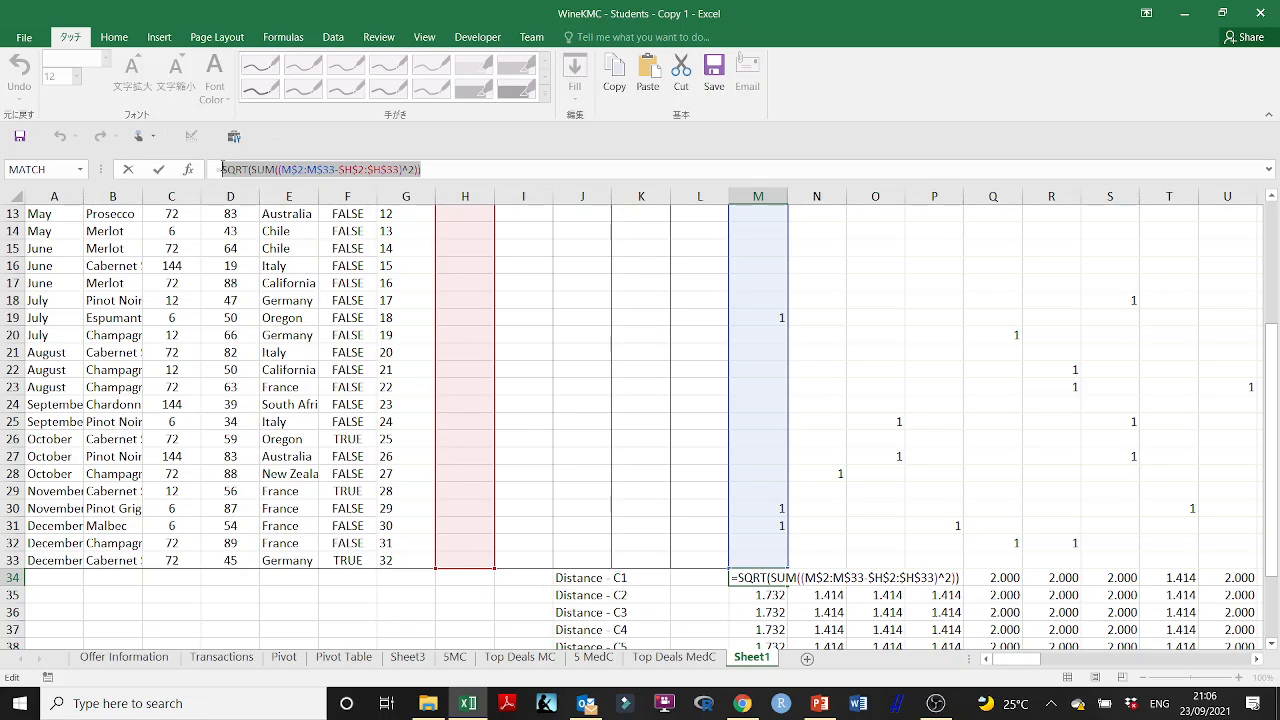
text(=IF)
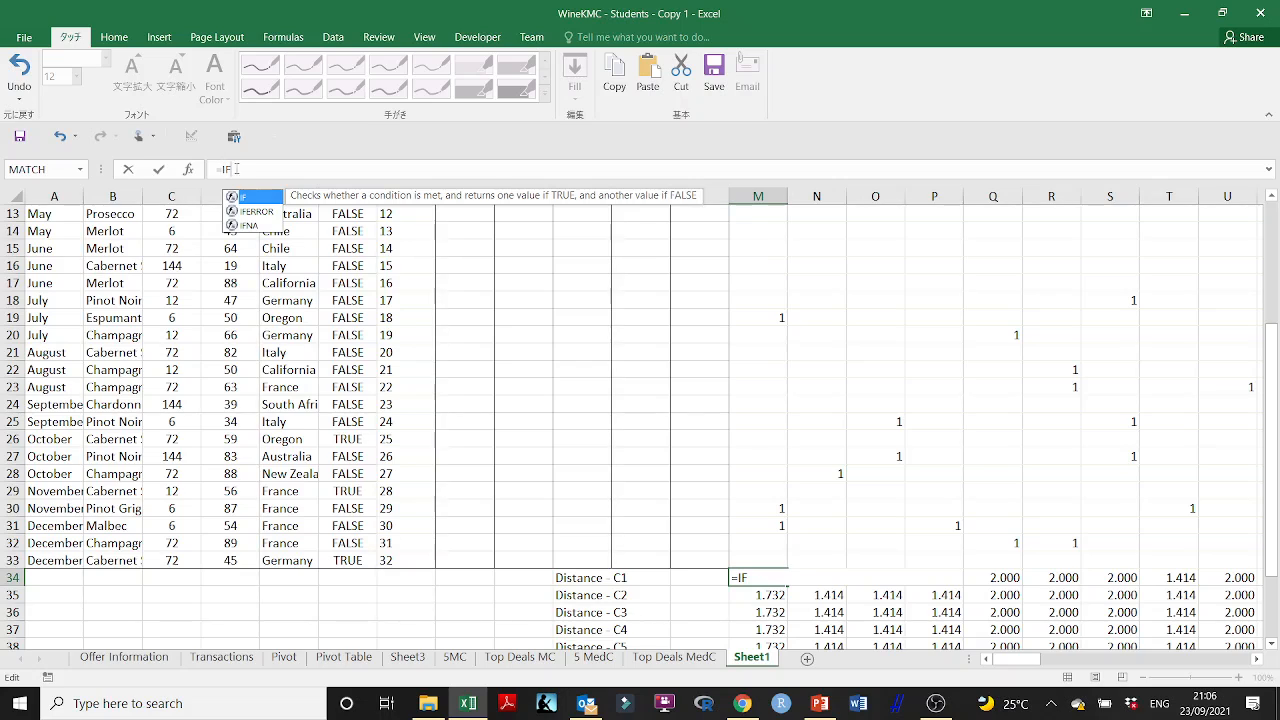
double_click(268, 212)
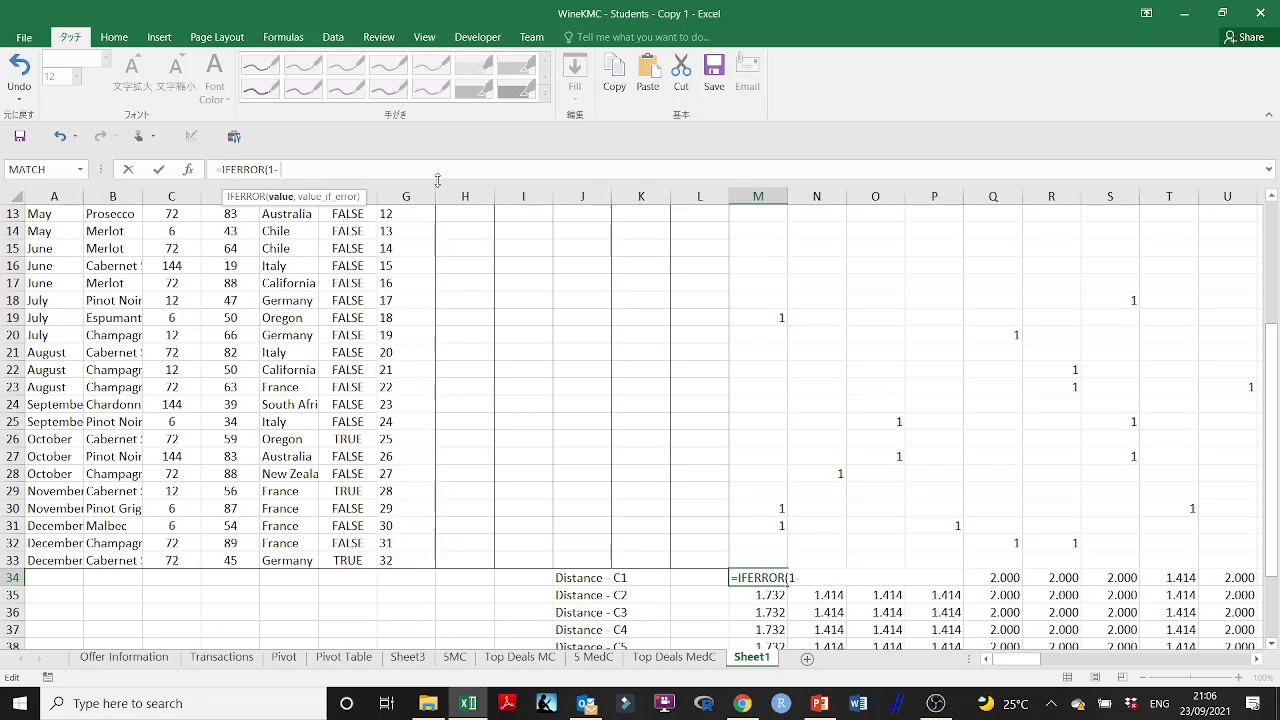
key(BackSpace)
key(BackSpace)
text((SUM)
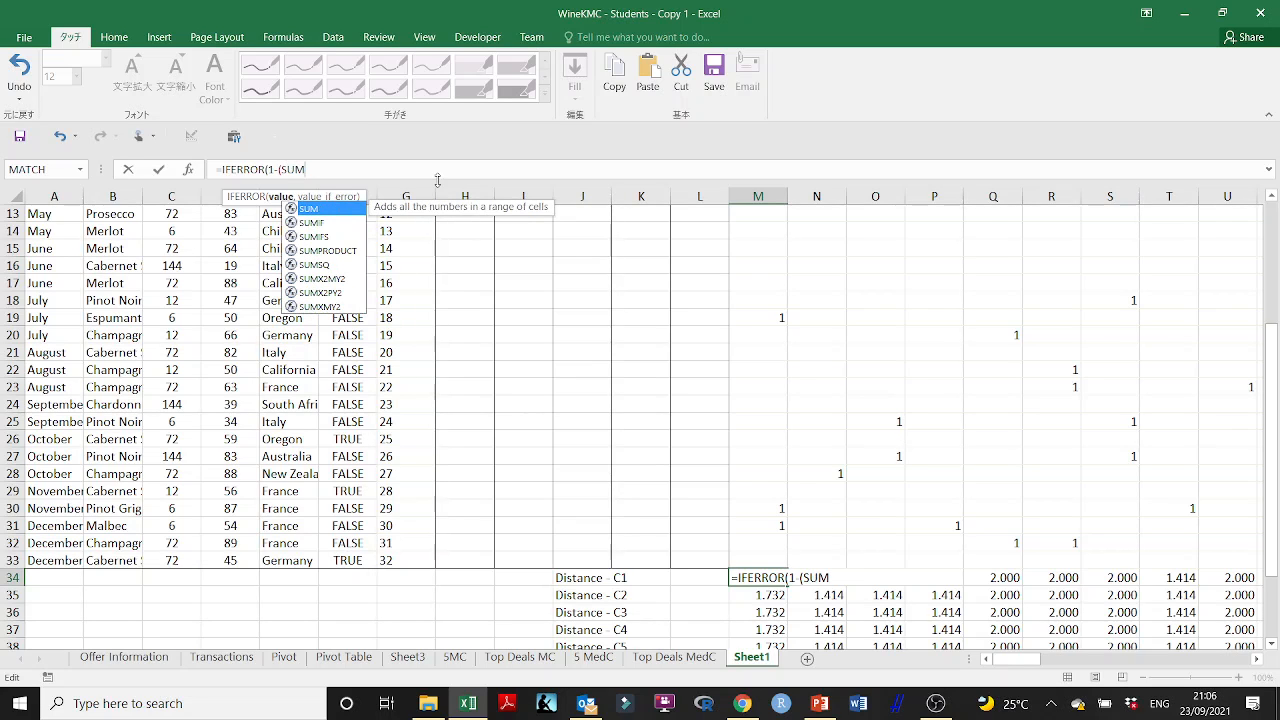
text(P)
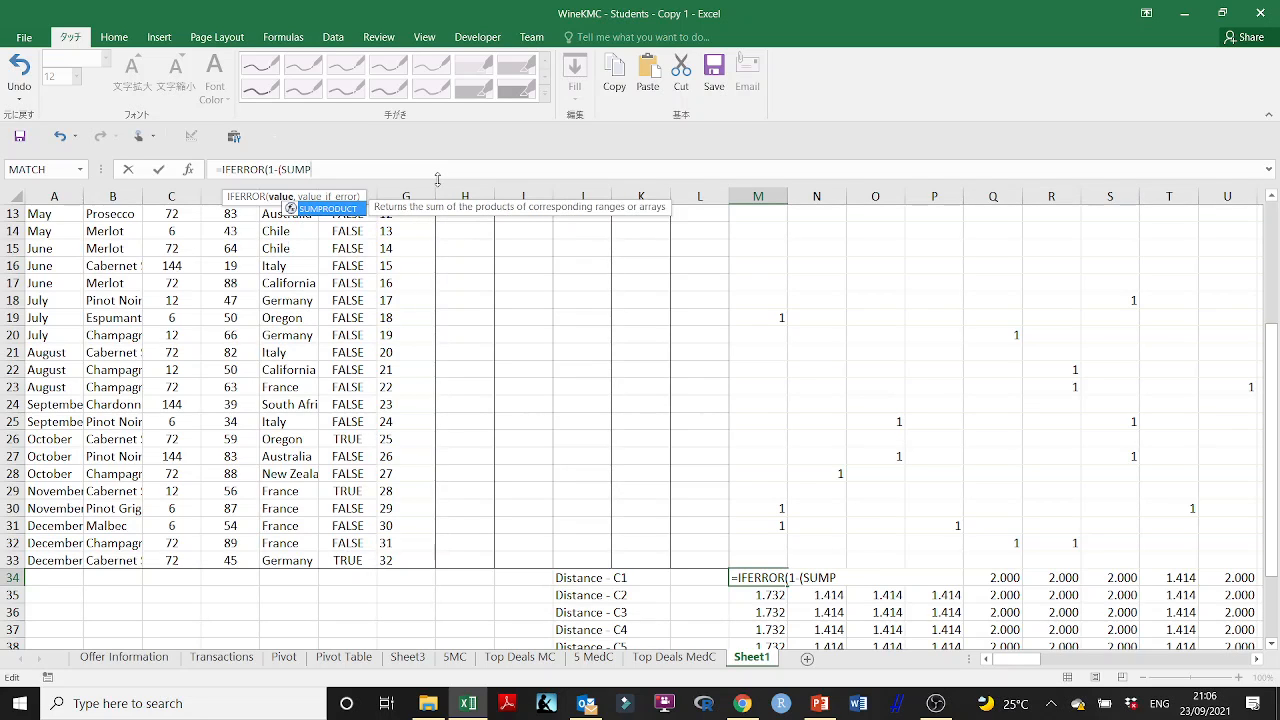
double_click(350, 210)
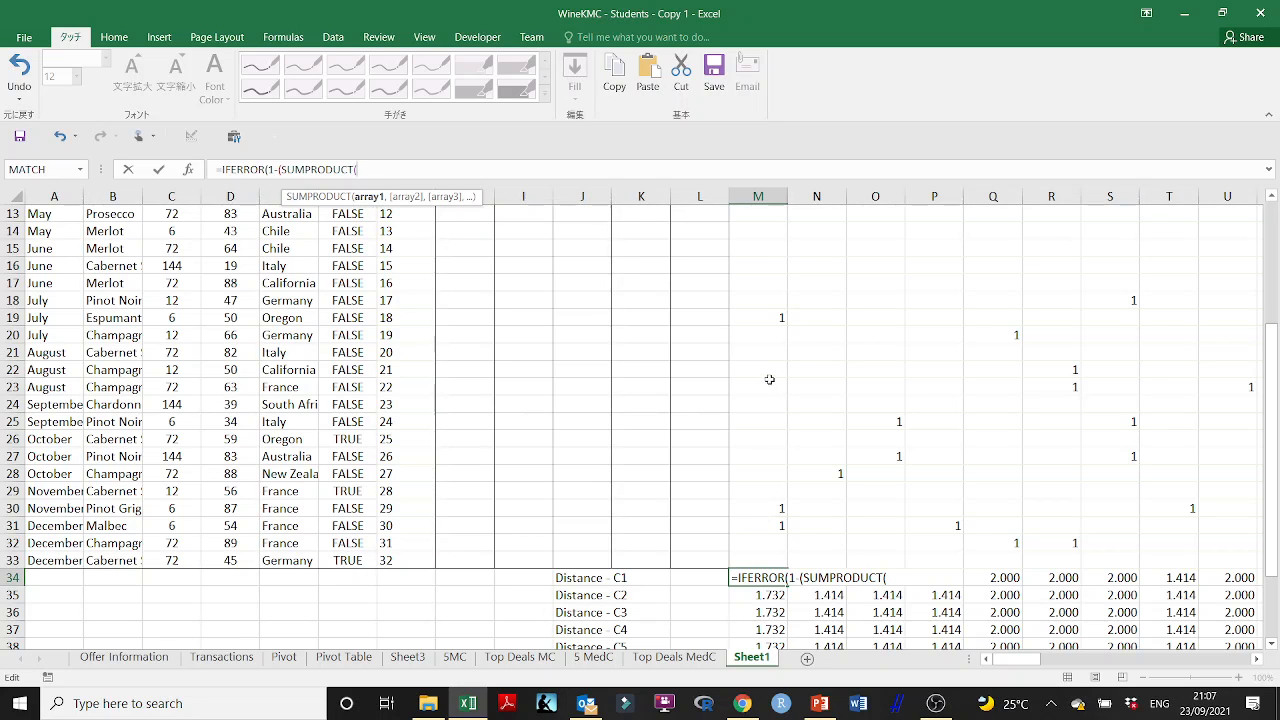
- Complete the SUMPRODUCT in the M34 formula with the arrays M2:M33 and Cent1
scroll(1212, 442, up, 4)
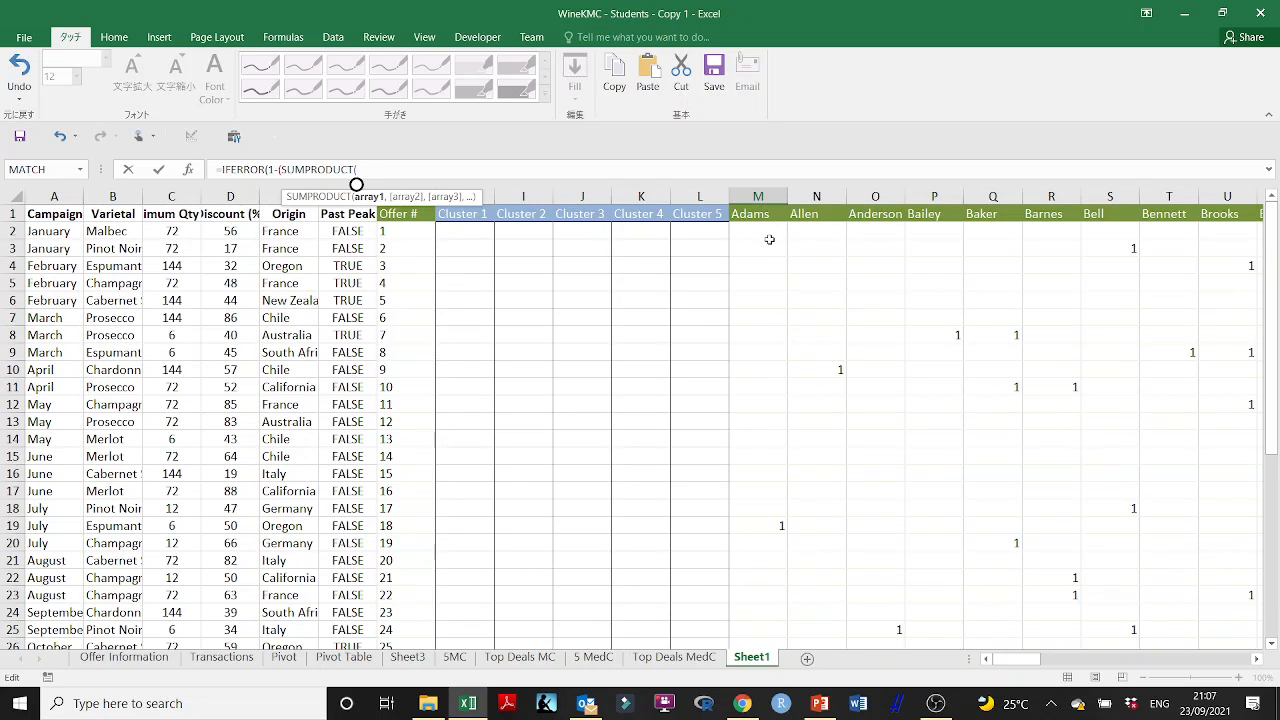
drag(769, 240, 752, 551)
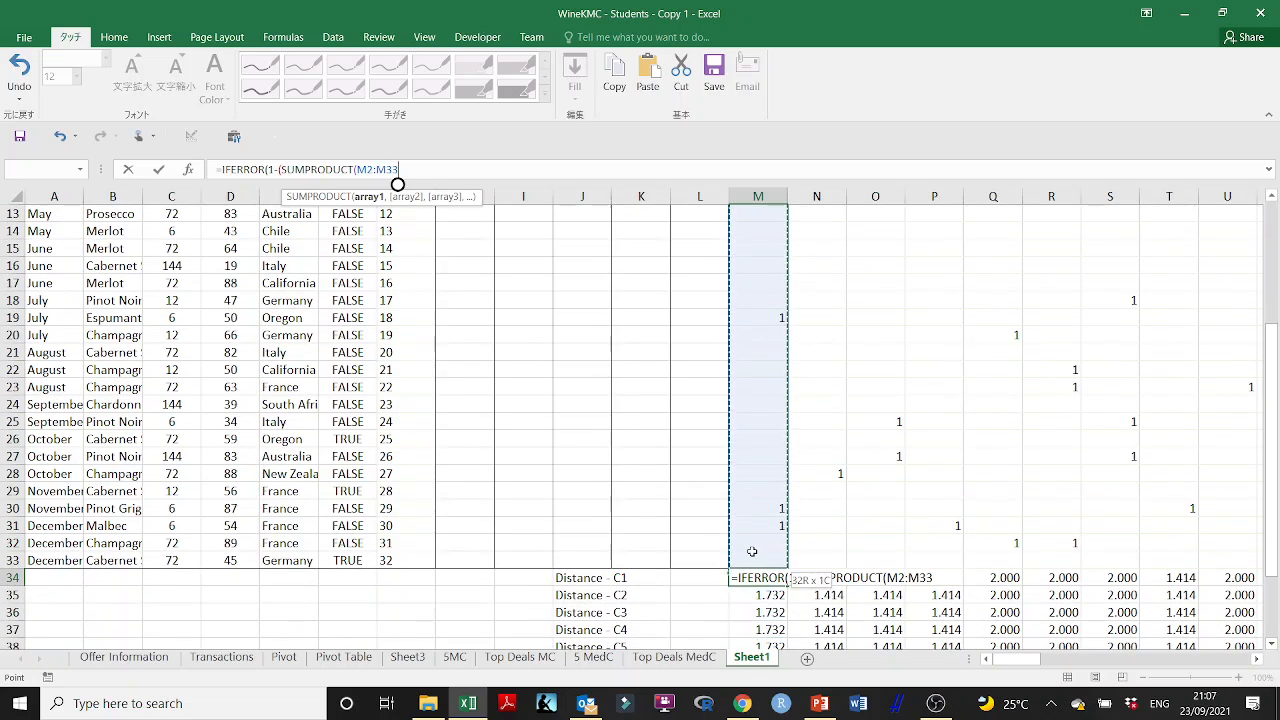
text(,)
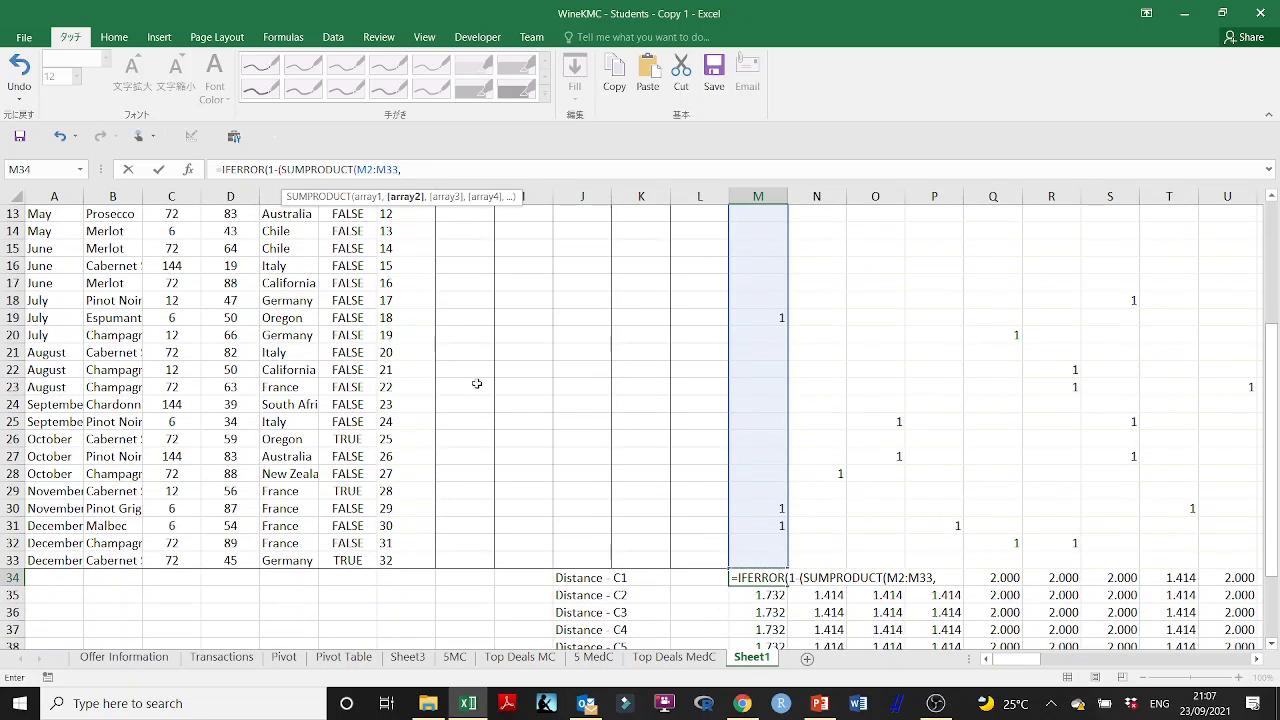
drag(1273, 370, 1269, 214)
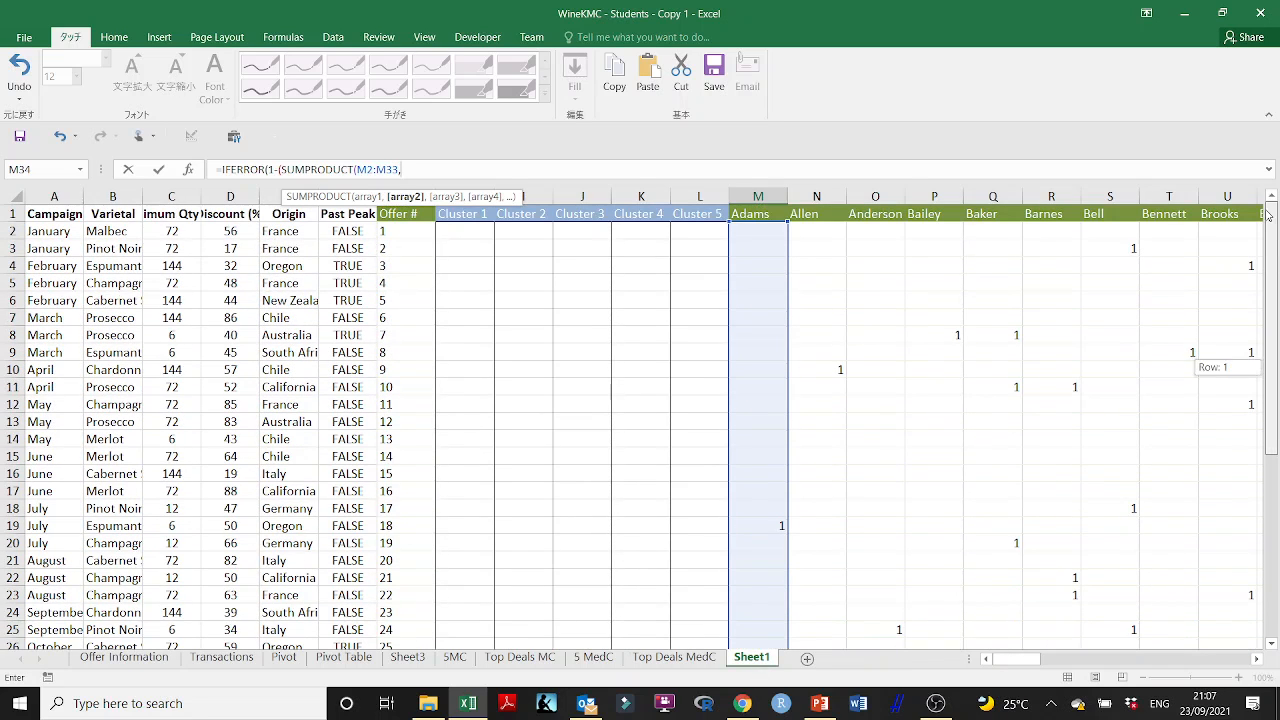
click(481, 228)
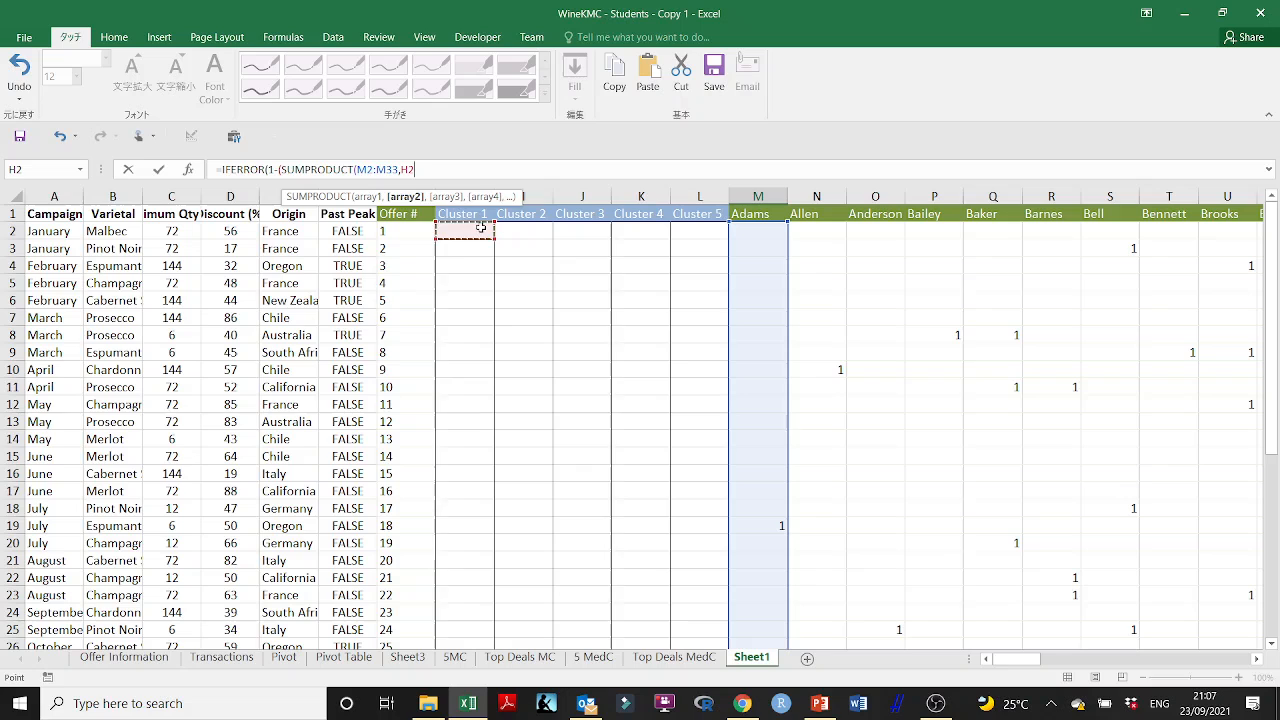
click(421, 168)
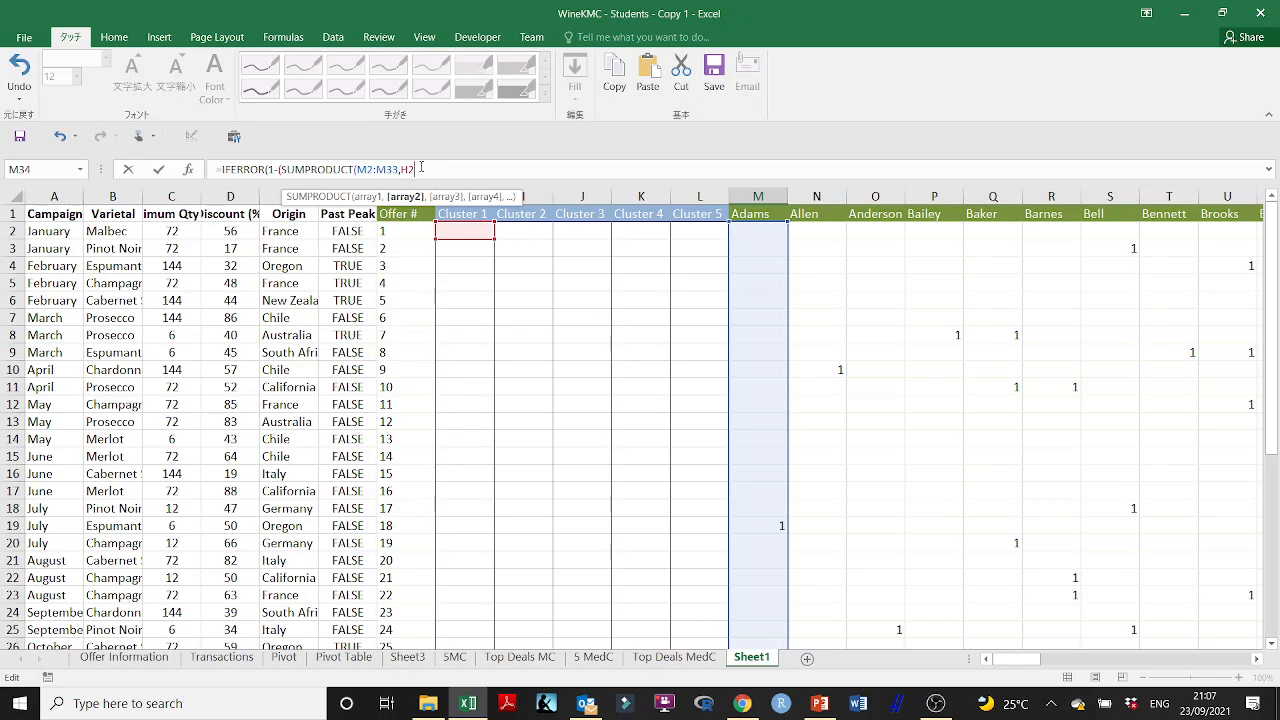
key(Return)
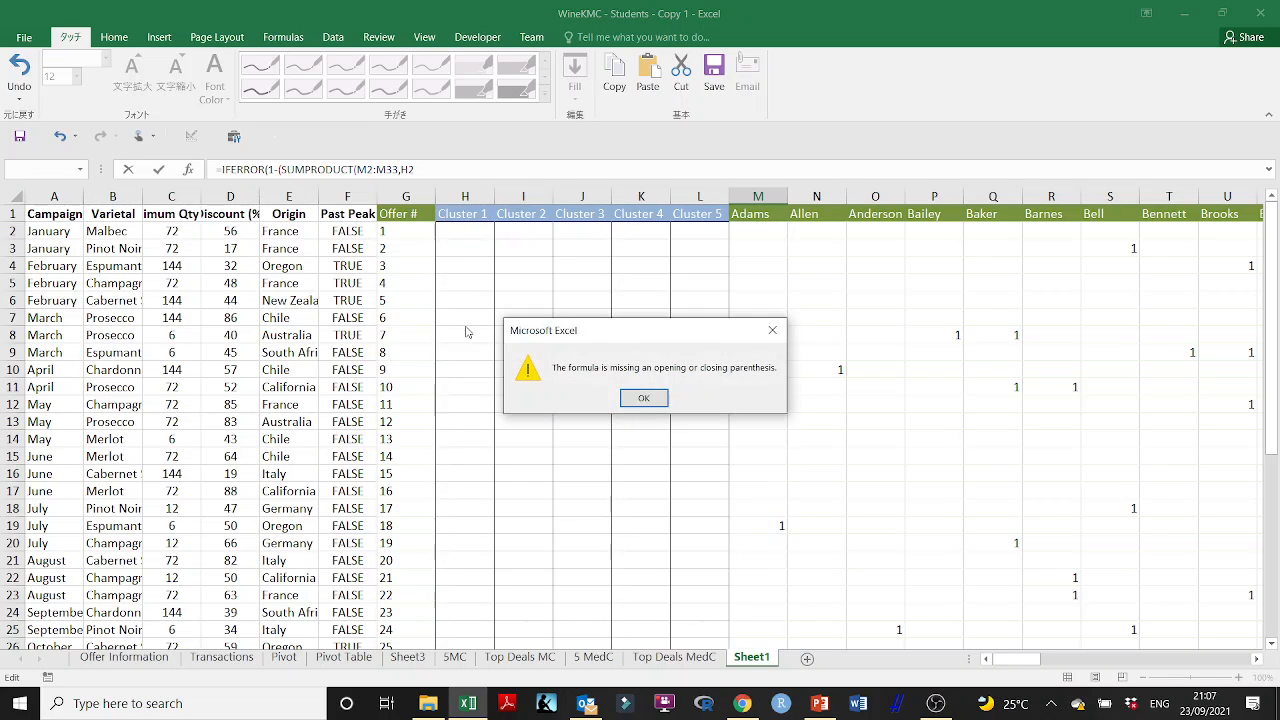
click(626, 397)
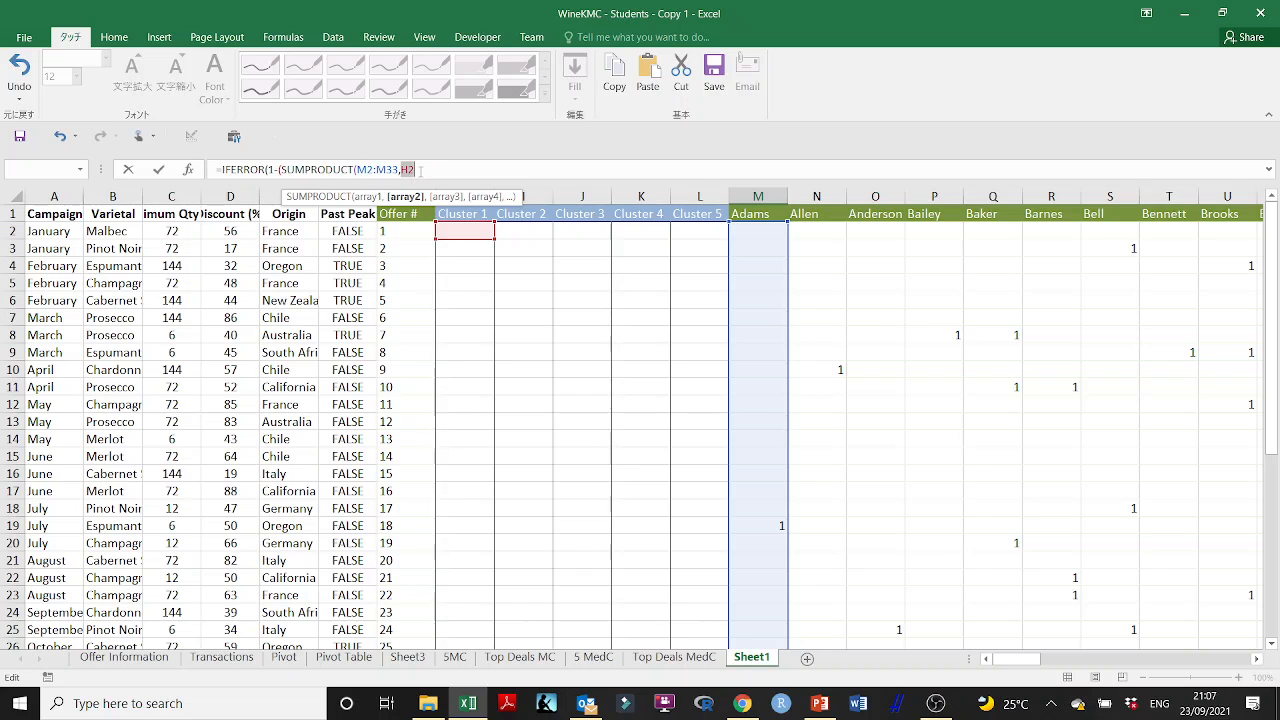
drag(471, 237, 460, 563)
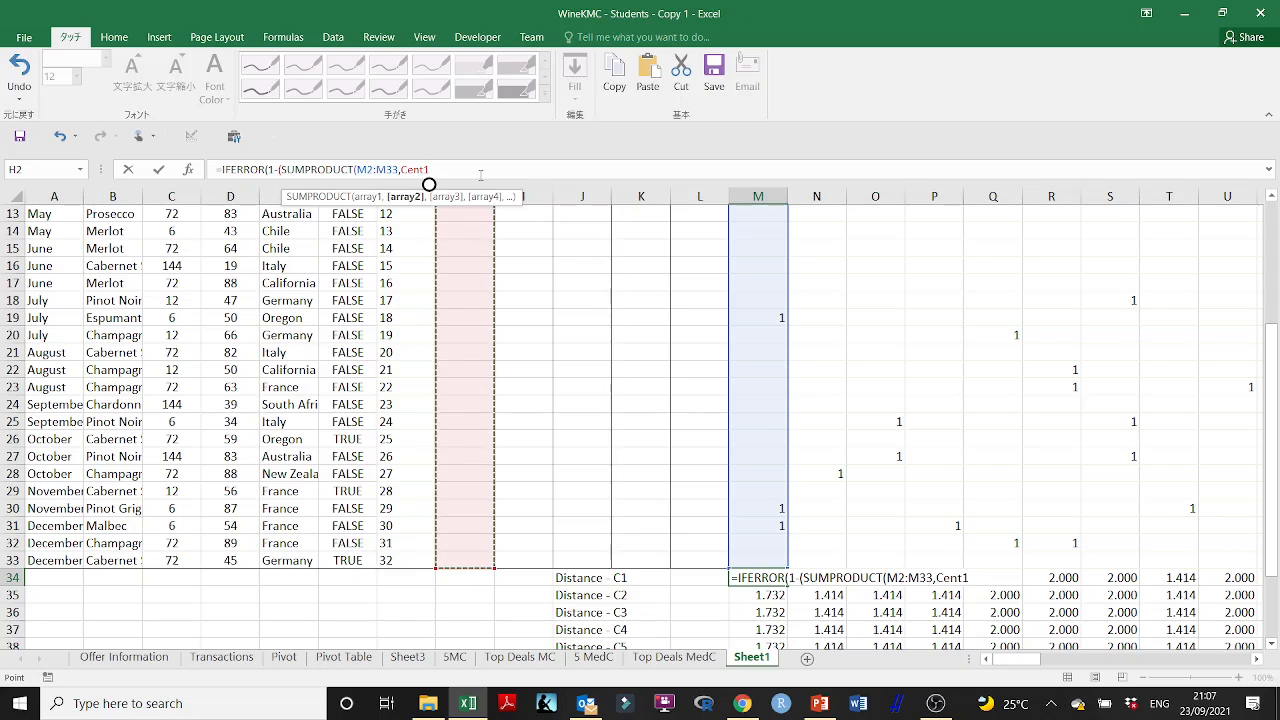
drag(1270, 362, 1270, 240)
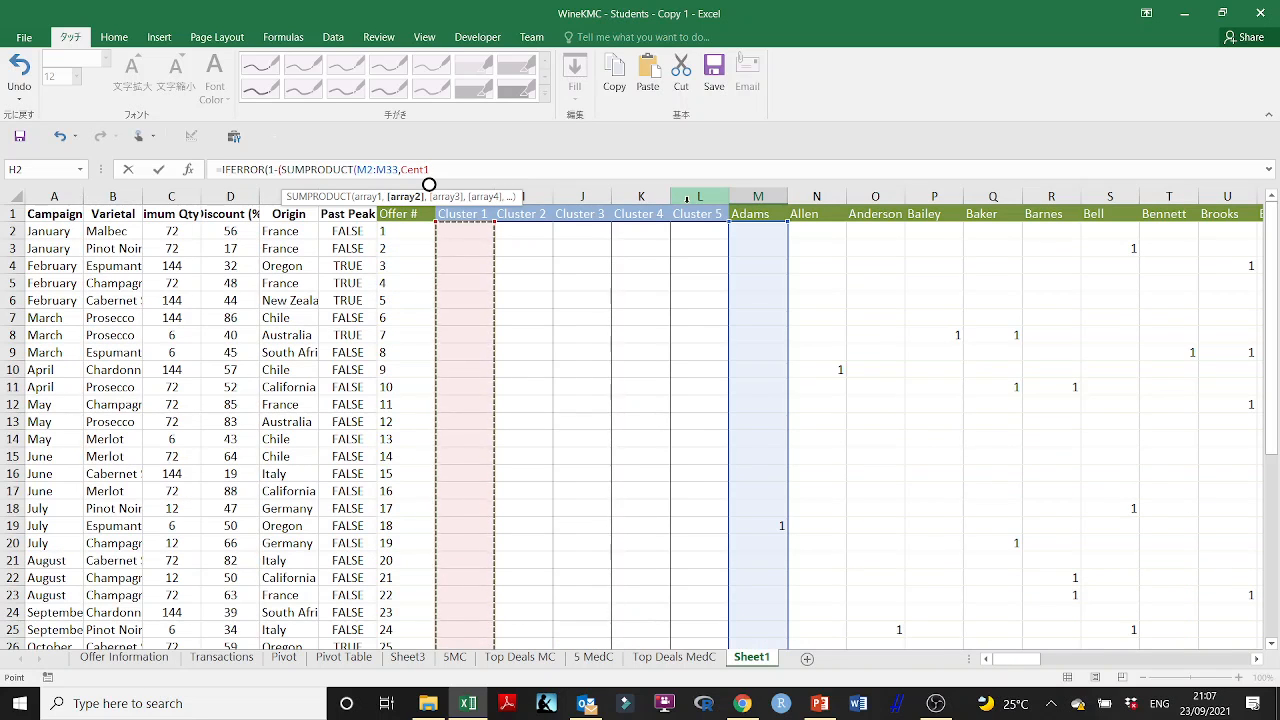
text())
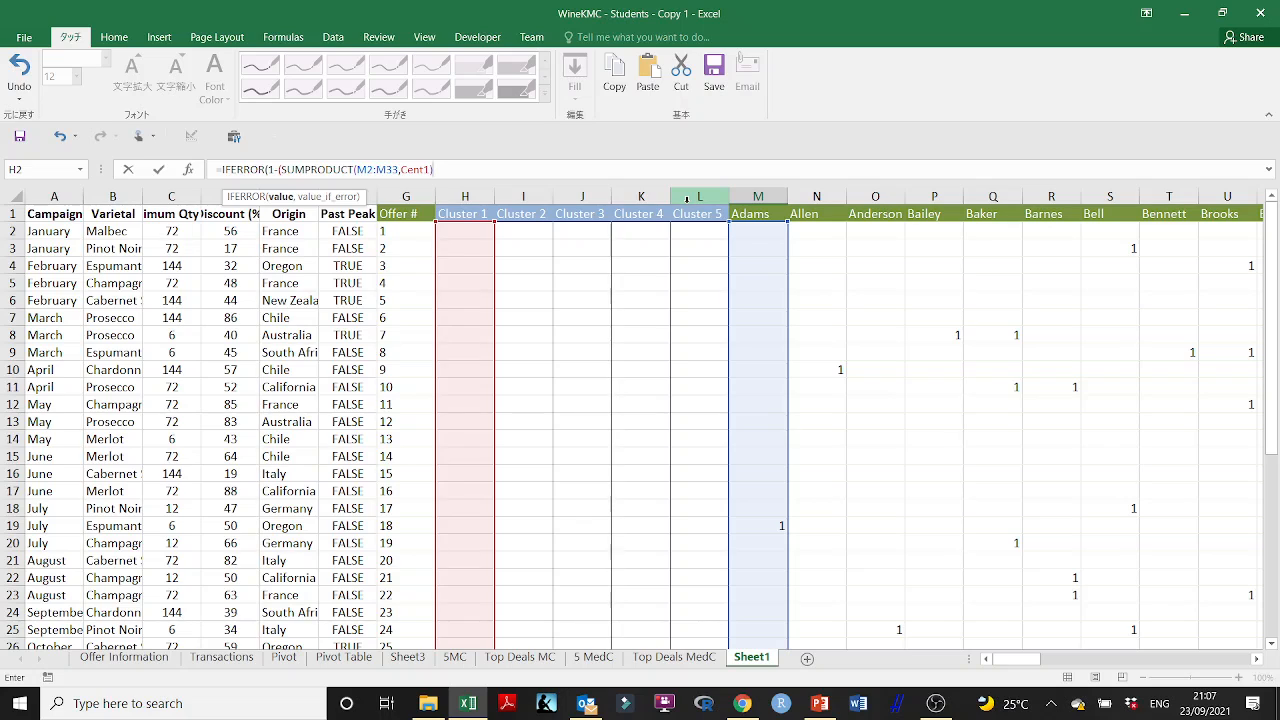
text(/(SQRT)
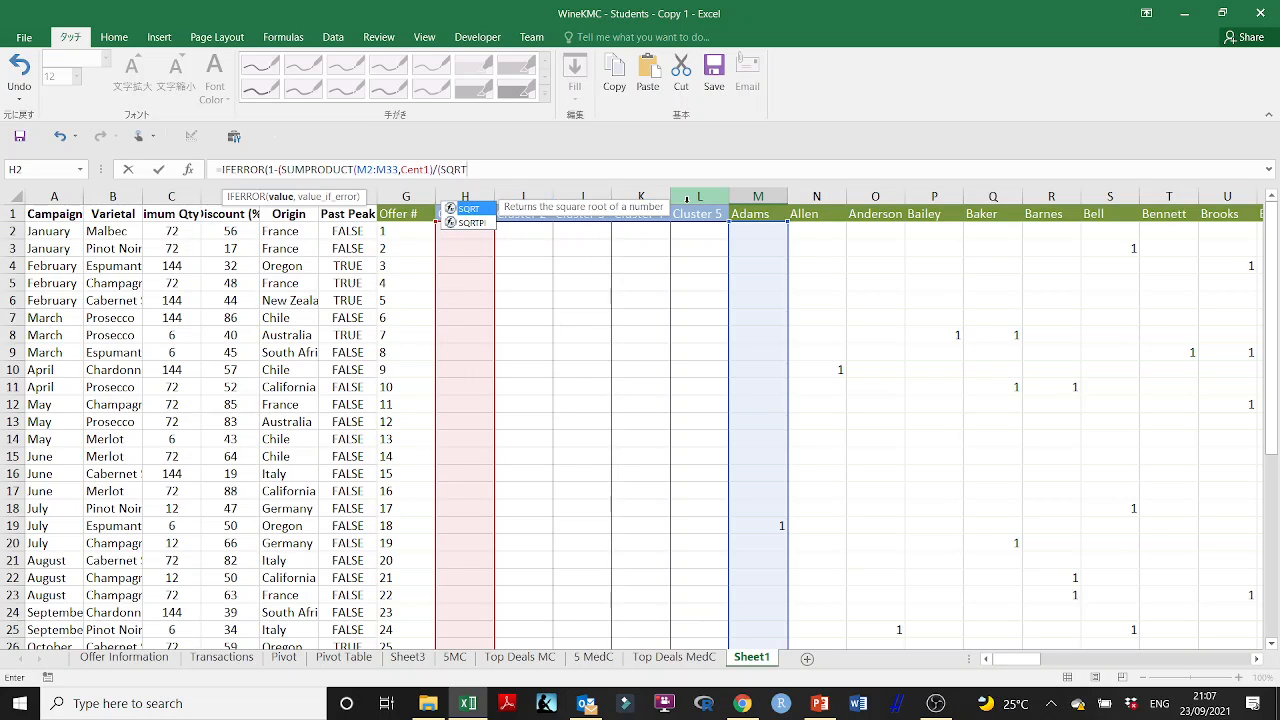
text((SUM)
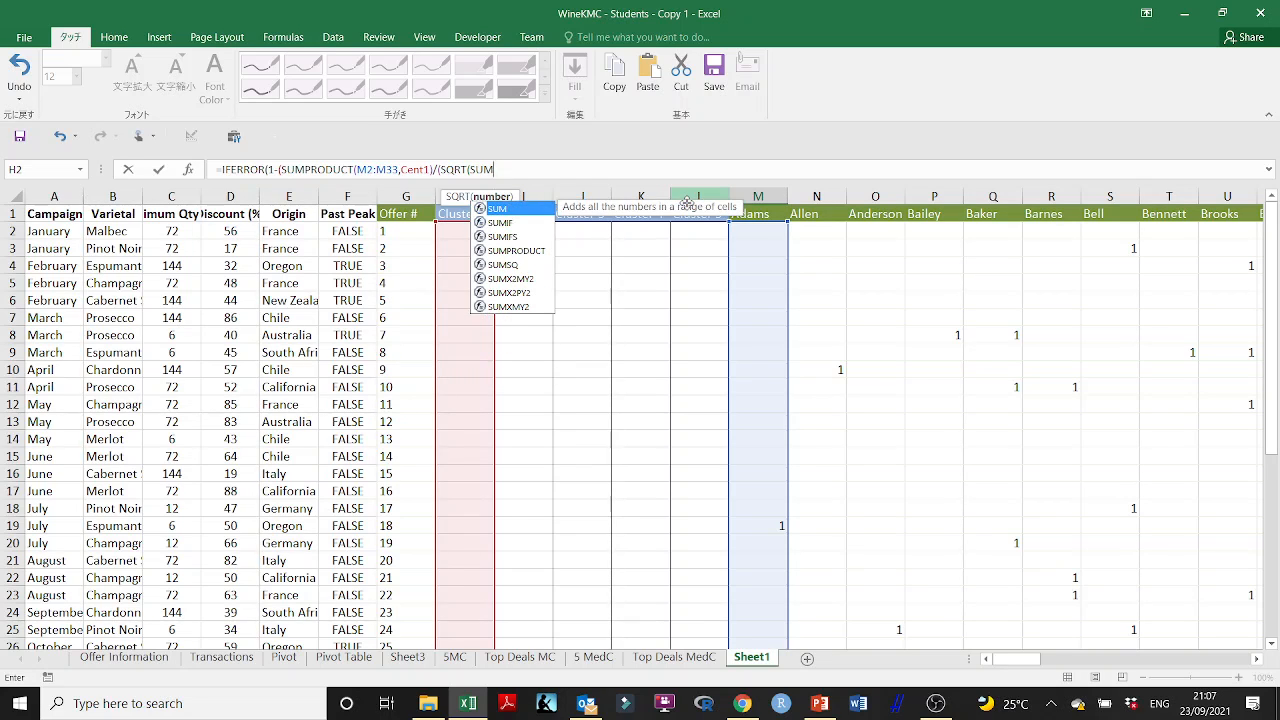
text(()
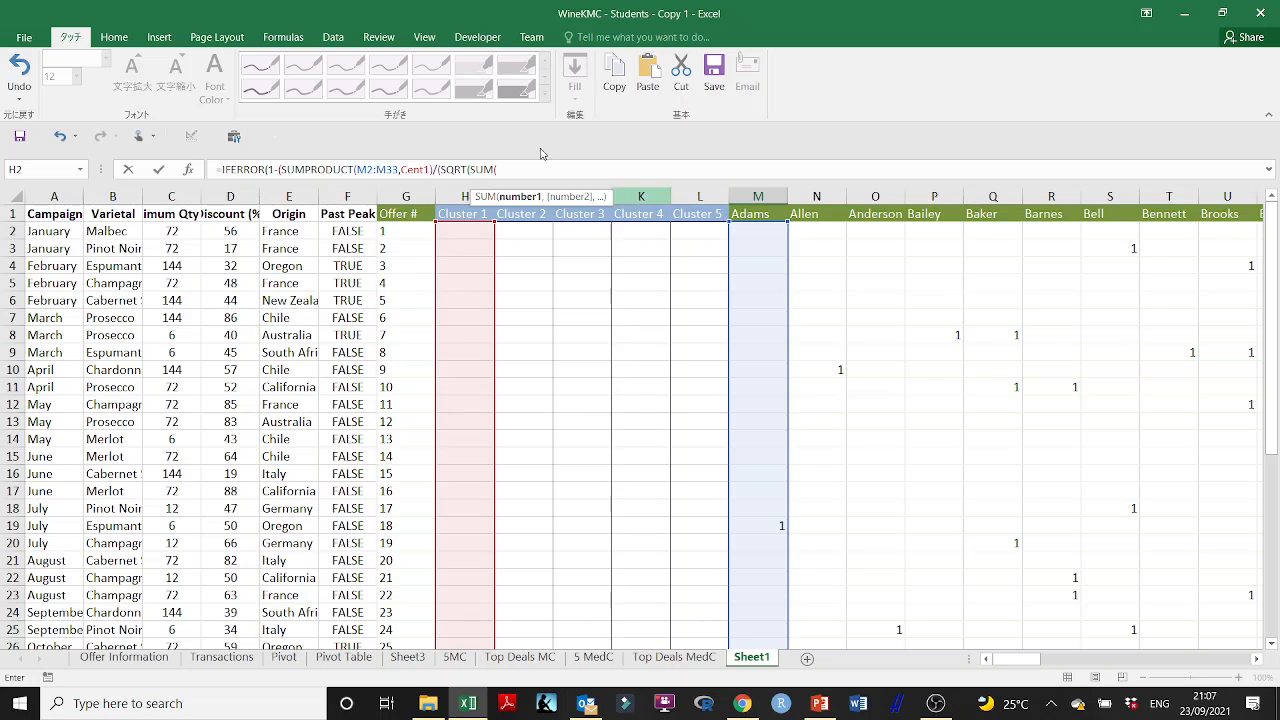
- Extend the M34 formula with a divisor that begins /(SQRT(SUM( and reuses the range M2:M33
drag(358, 169, 398, 169)
key(ctrl+c)
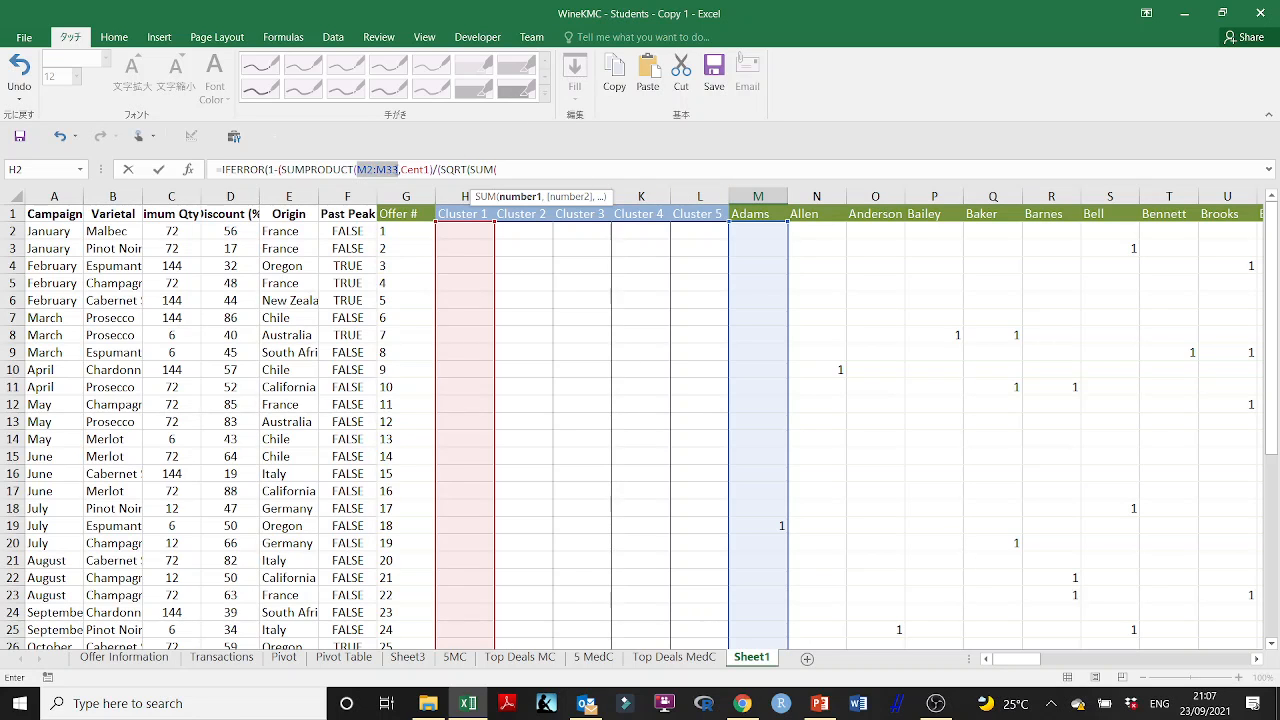
click(514, 170)
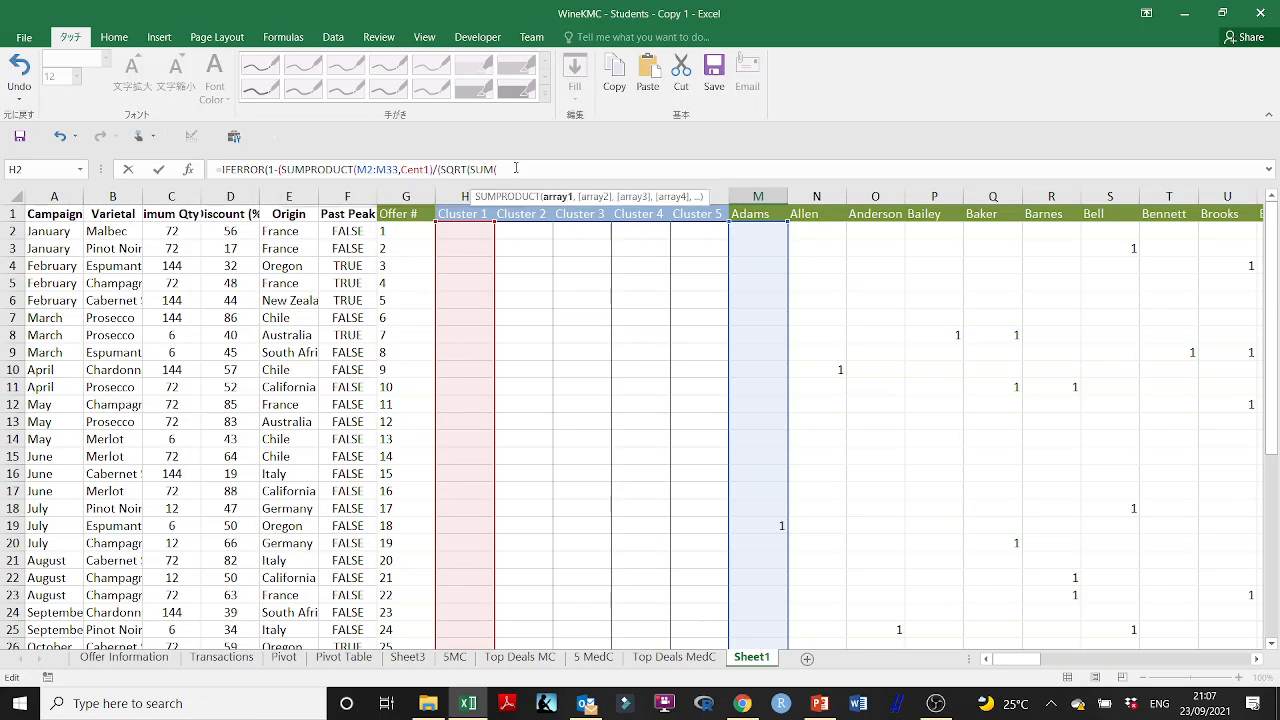
key(ctrl+v)
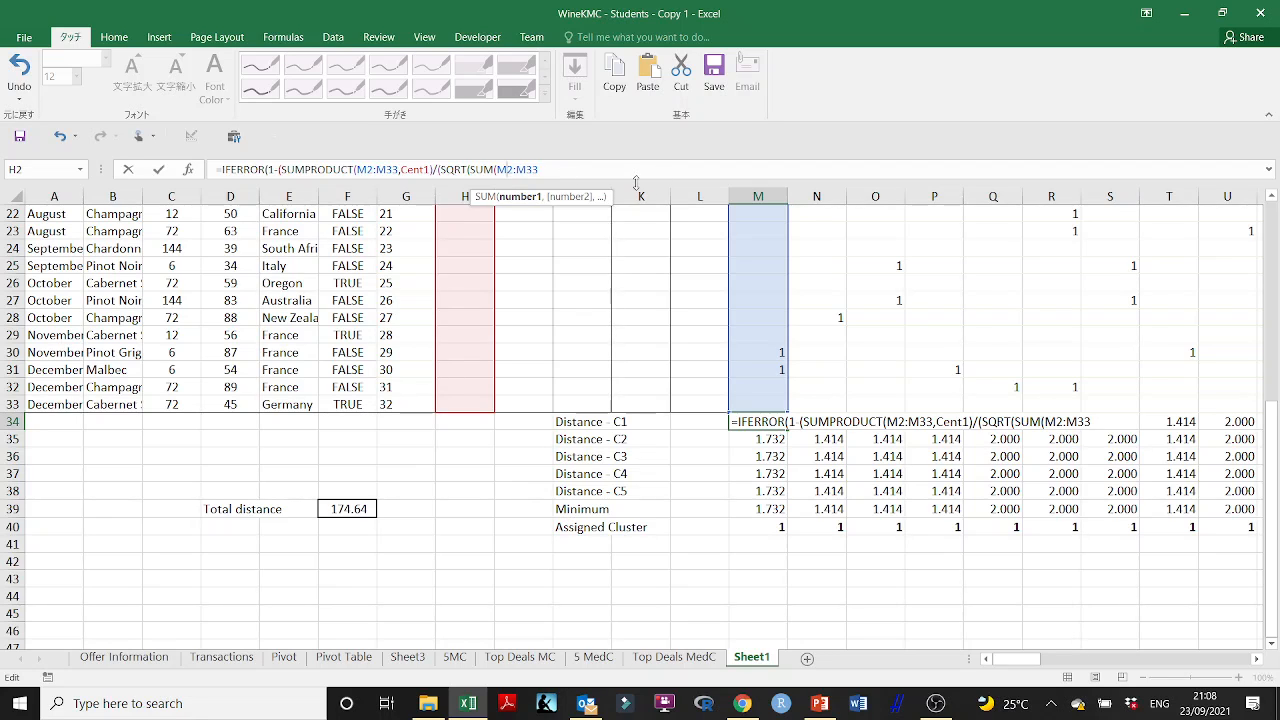
- Lock the rows of both M2:M33 references in the formula as M$2:M$33 and close the SUM
text($)
click(535, 170)
text($33))
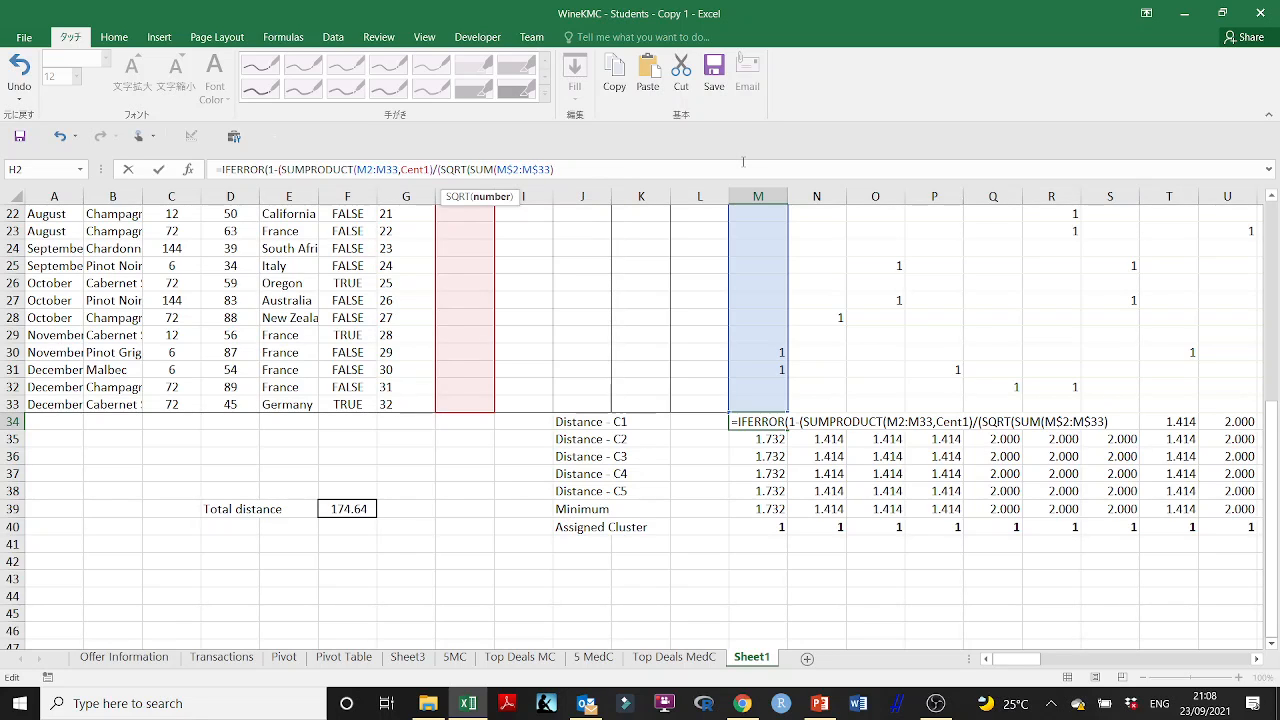
click(408, 168)
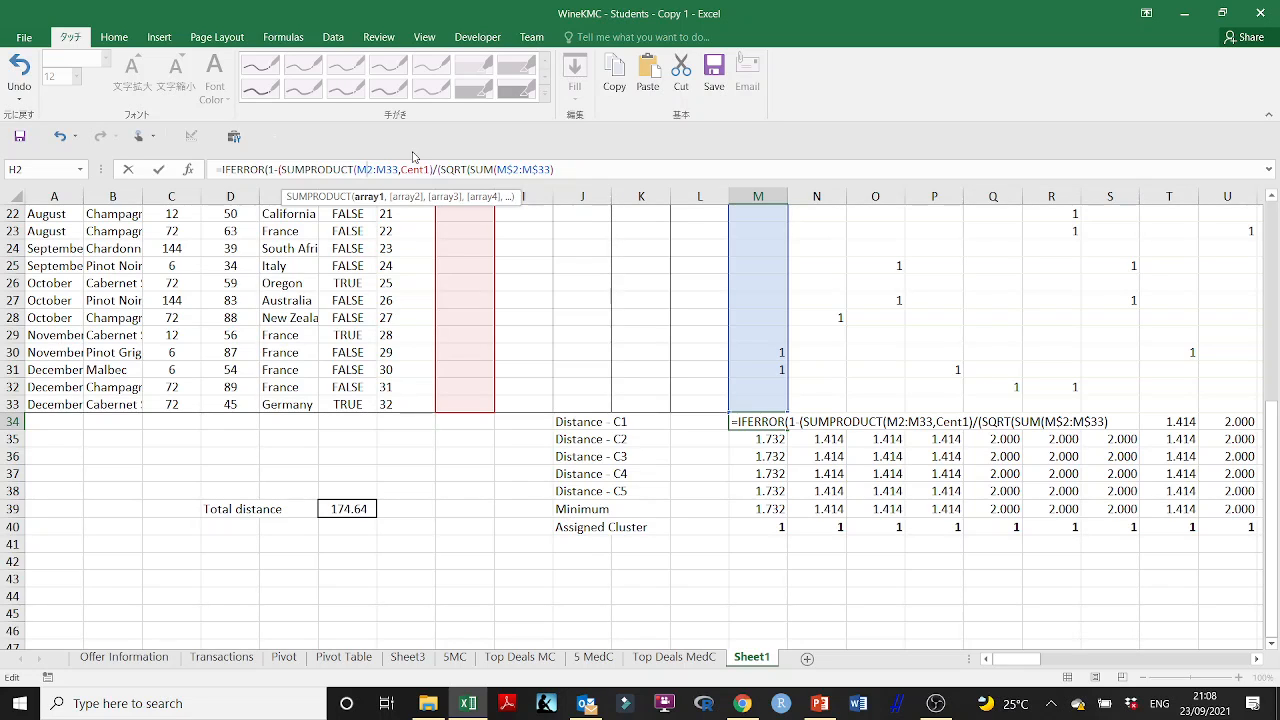
text($)
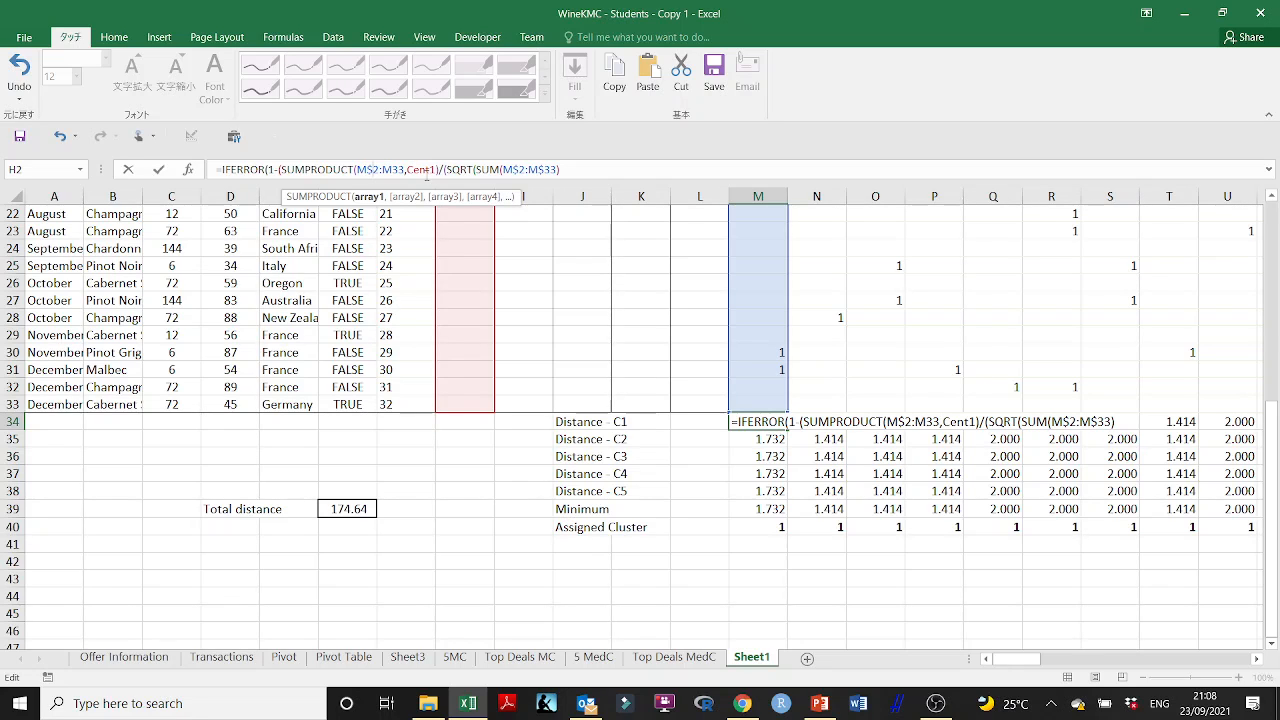
click(392, 171)
text($)
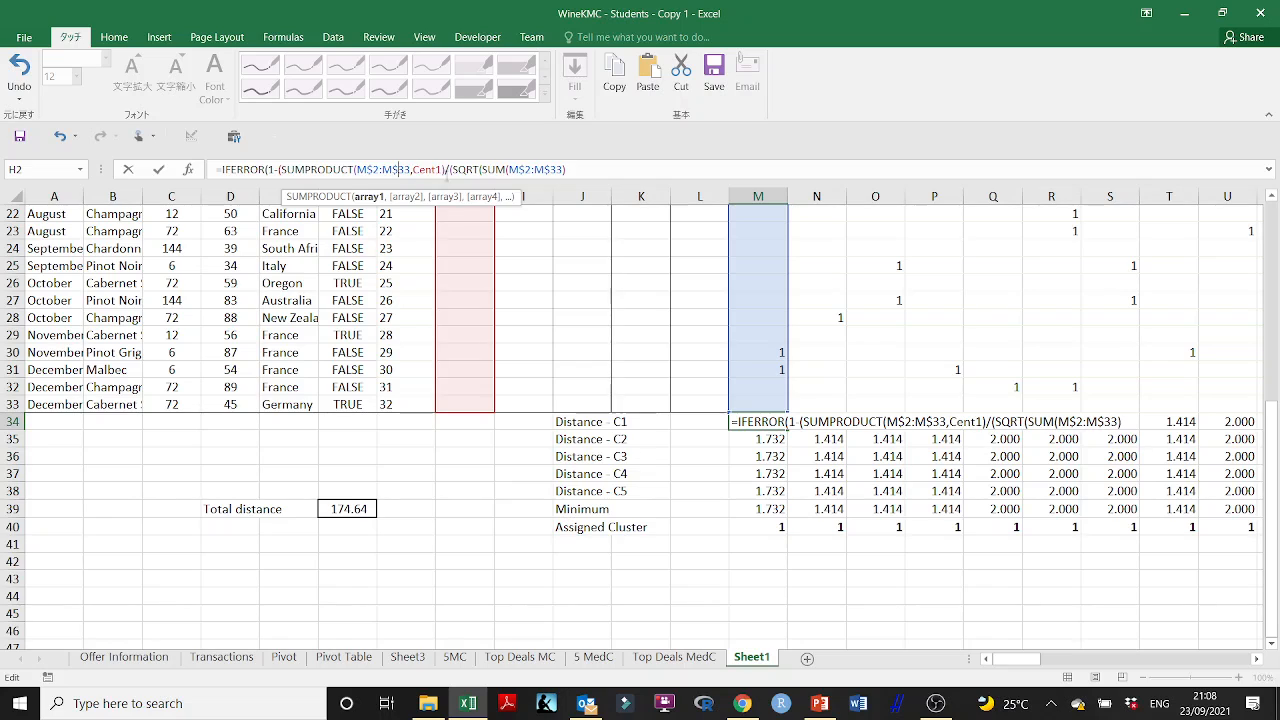
- Raise the M$2:M$33 sum to the power of 2 and close the first SQRT
click(604, 165)
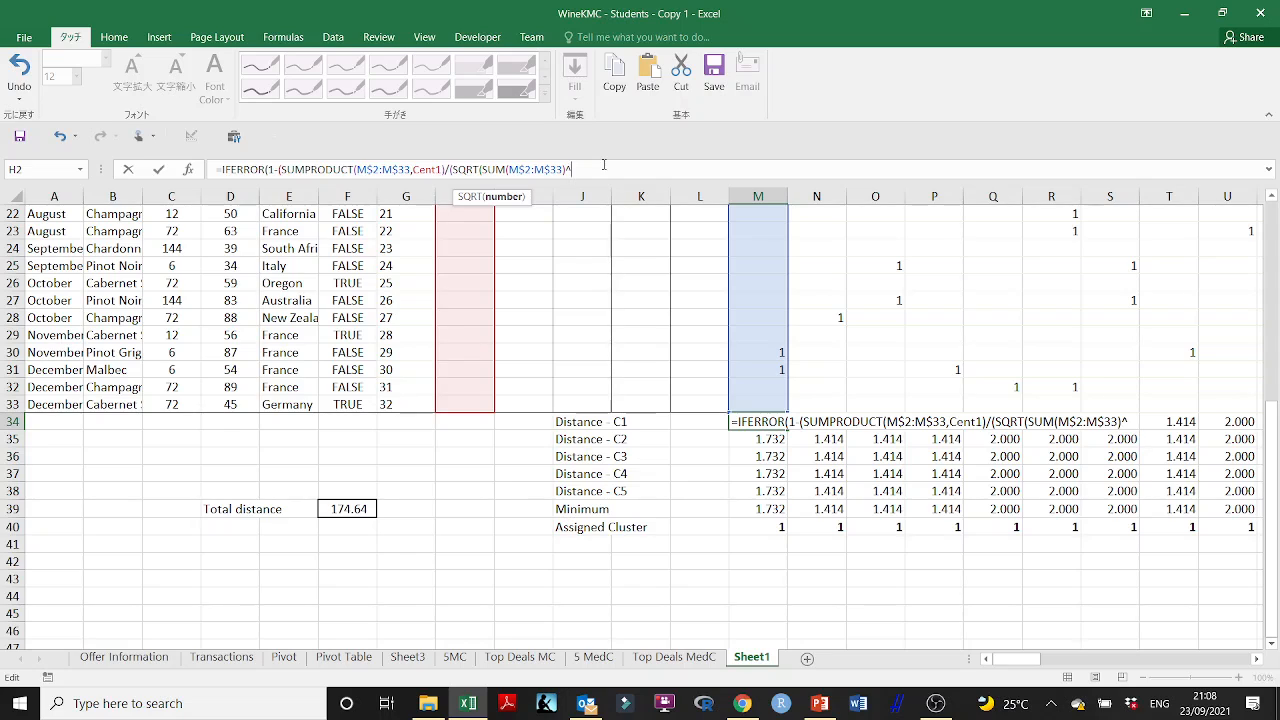
text(2))
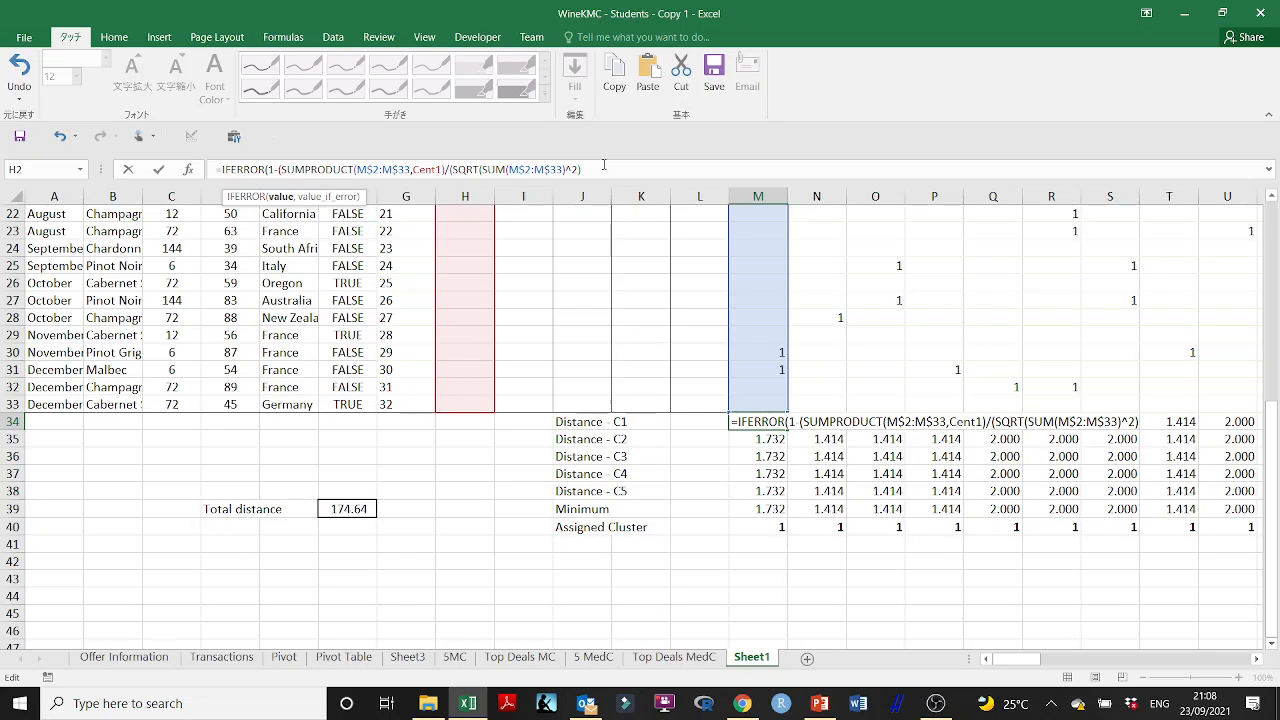
- Multiply the divisor by SQRT(SUM(Cent1)^2) and close the divisor's parenthesis
text(*SQRT)
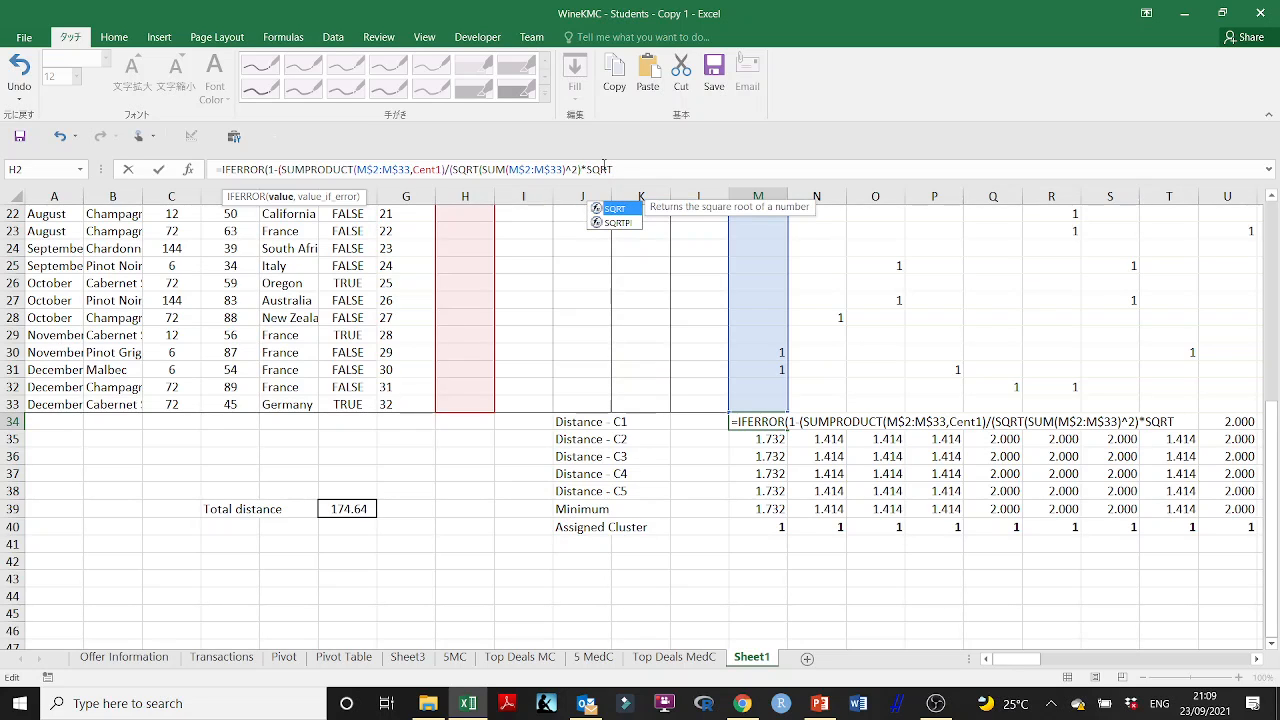
text((SUM)
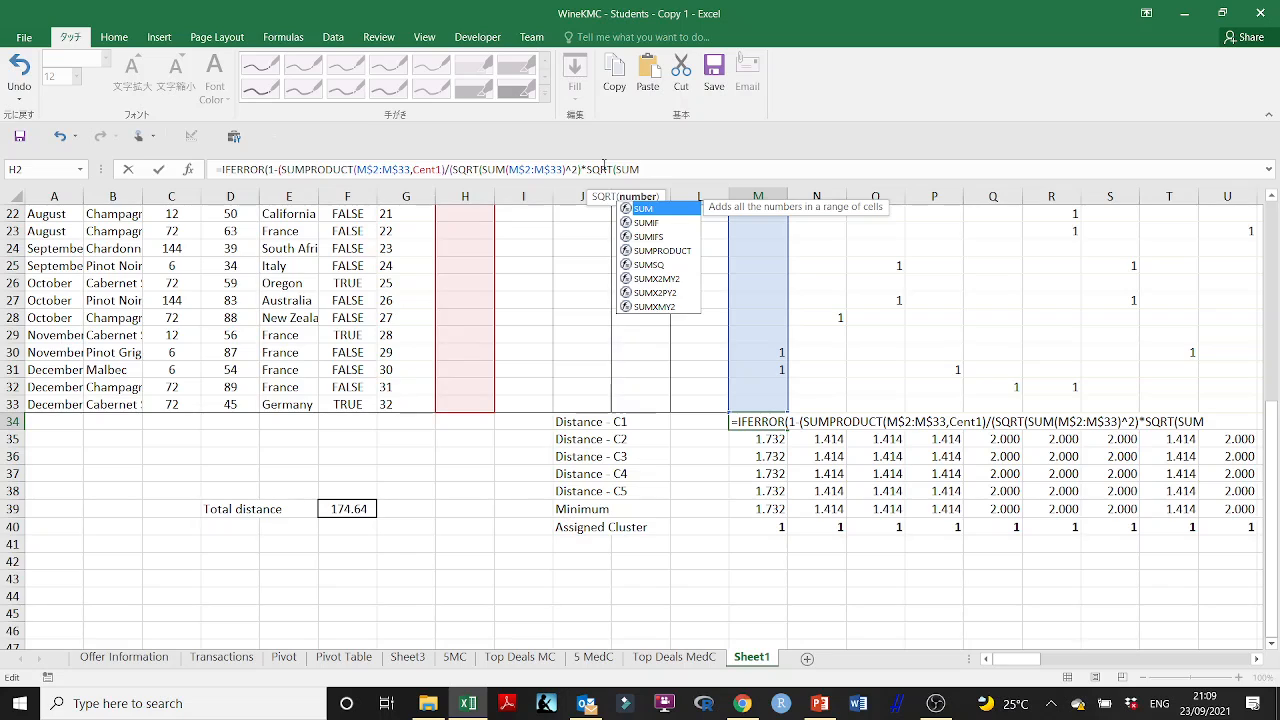
text(()
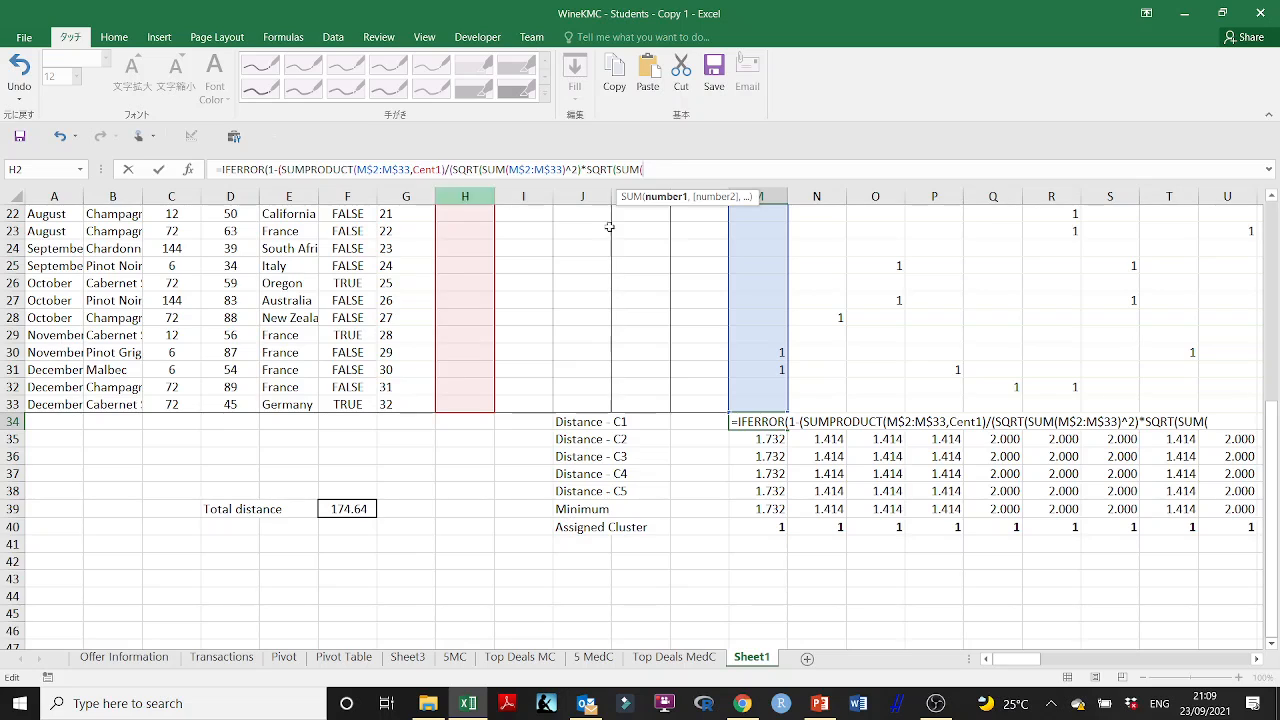
text(Cent1)
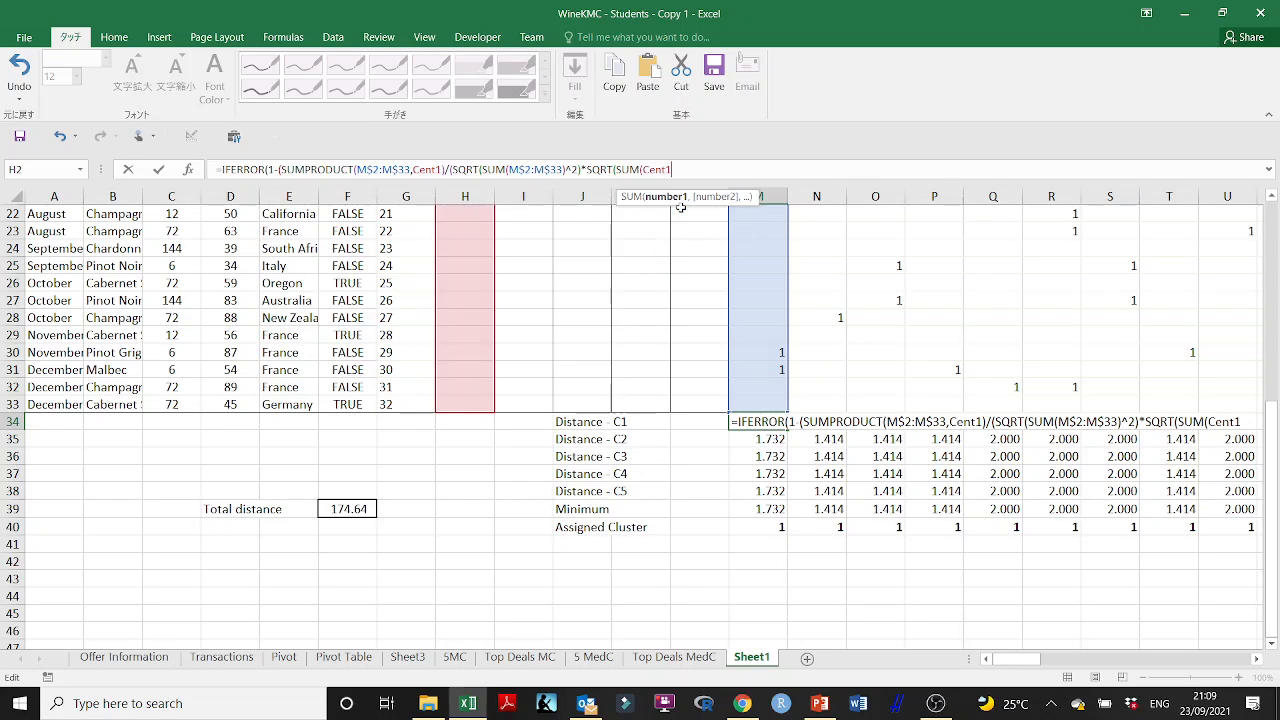
double_click(683, 211)
text())
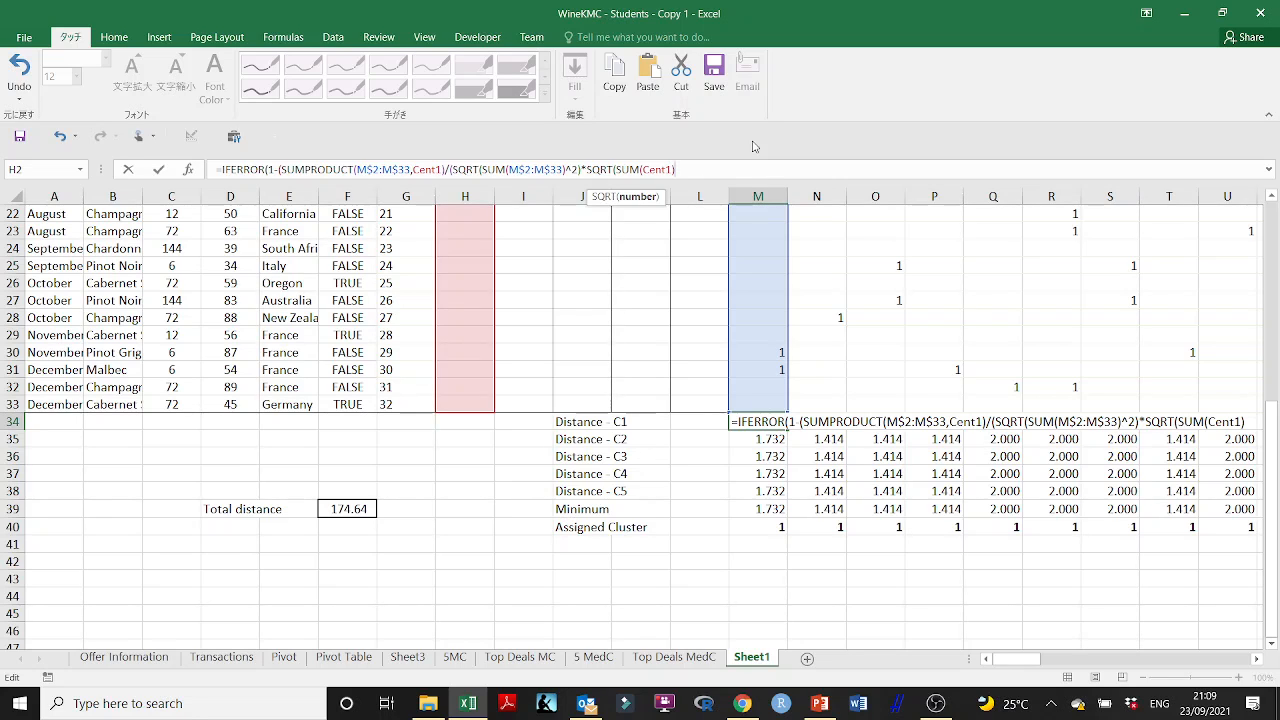
text(^2))
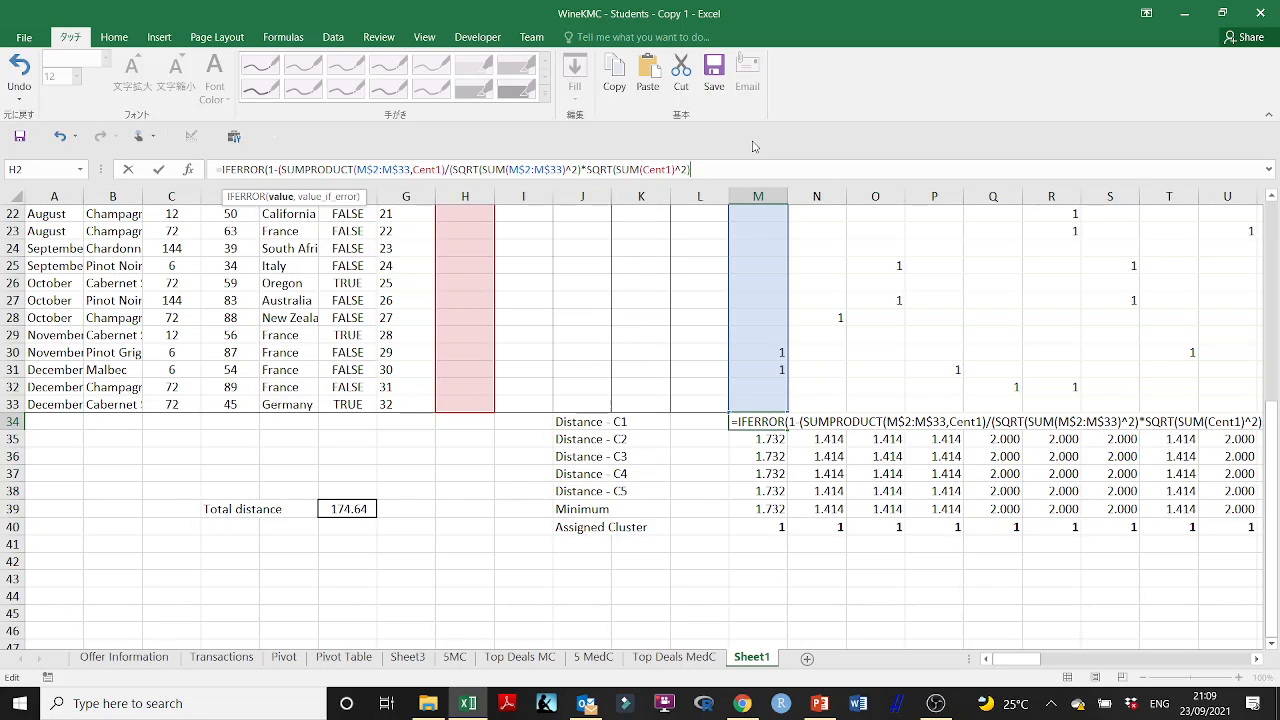
text())
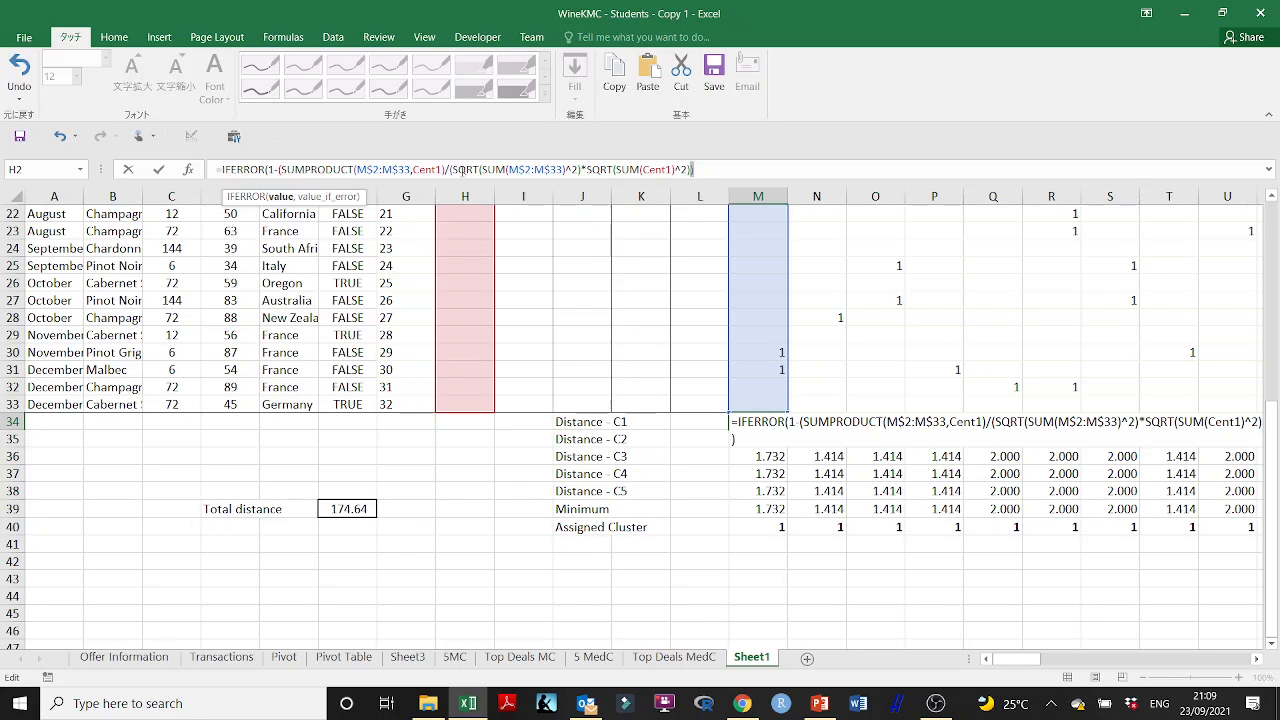
- Finish the IFERROR formula in M34 by closing the similarity term and returning 1 on error
click(451, 170)
click(709, 170)
text(,)
text(1)
text(),1)
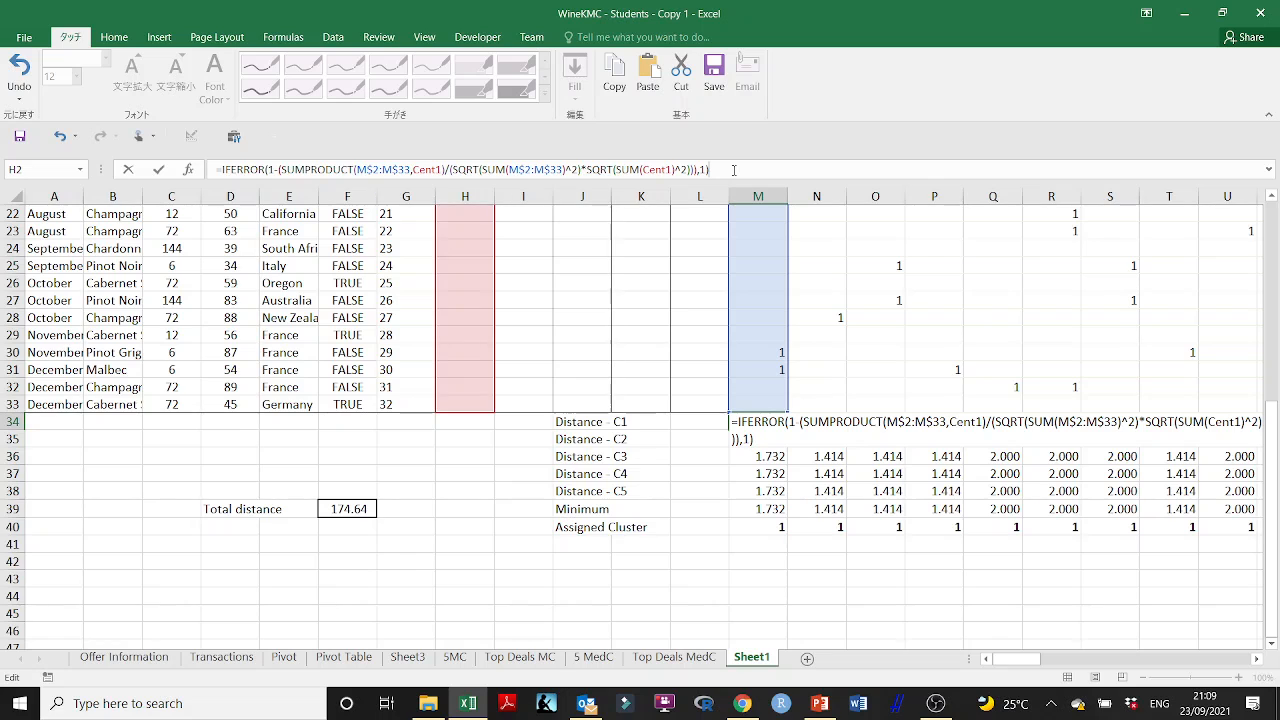
key(Return)
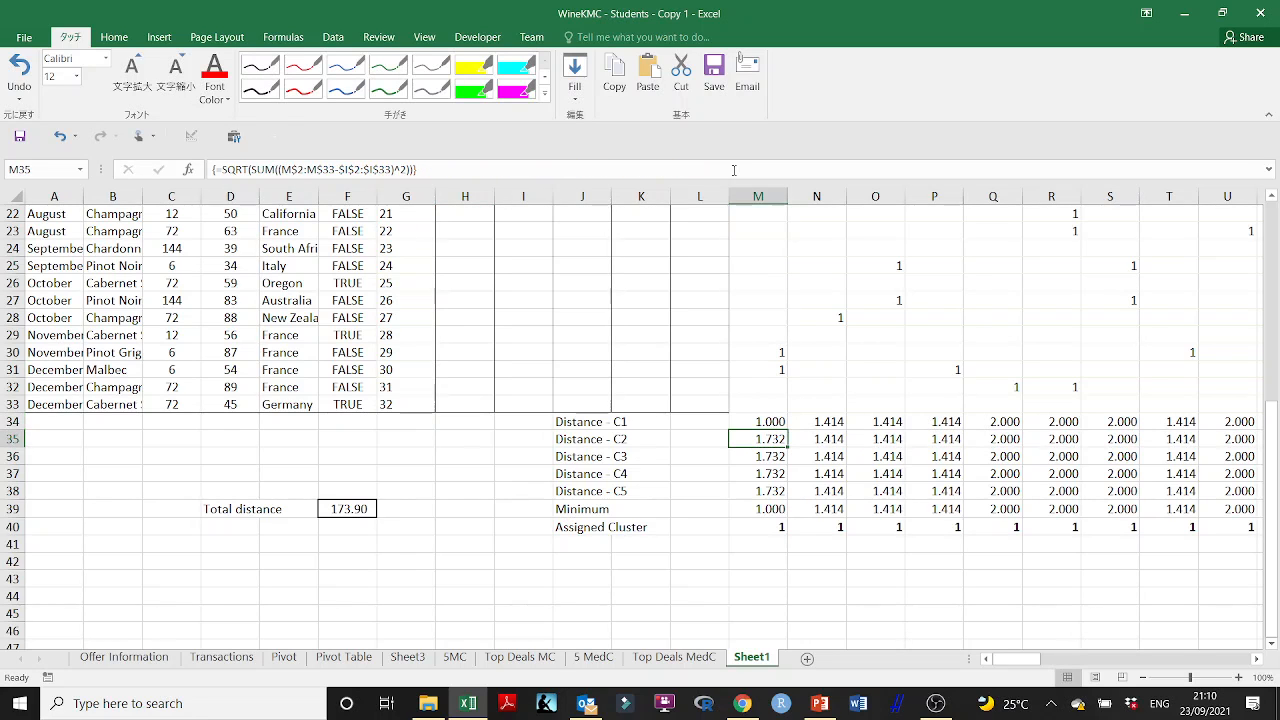
- Re-enter the M34 distance formula as an array formula and fill it down to M38
double_click(771, 420)
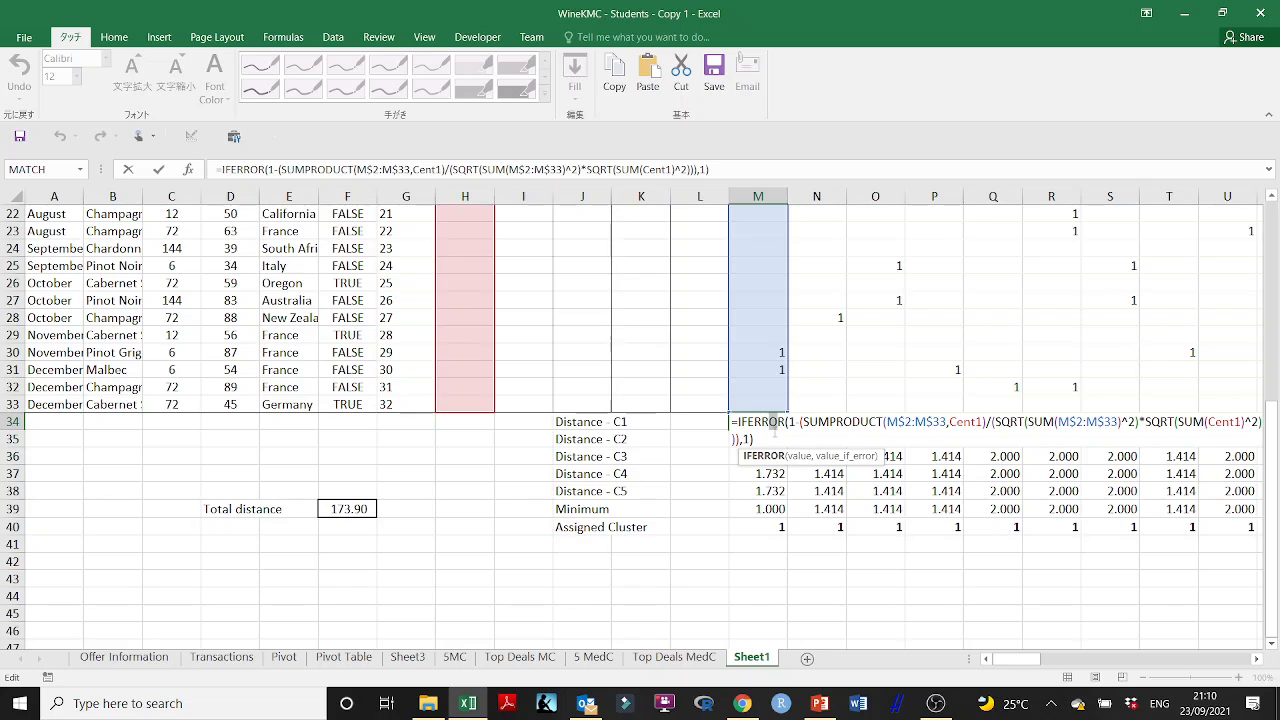
key(ctrl+shift+Return)
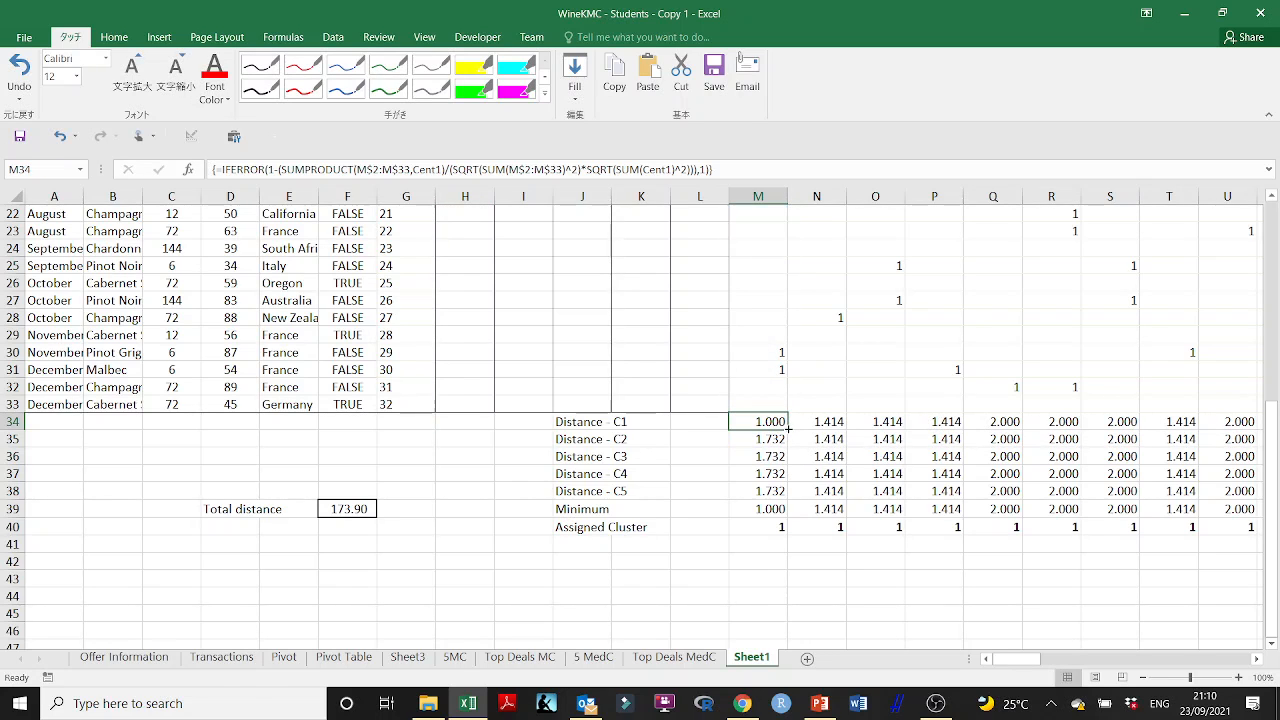
drag(788, 428, 787, 497)
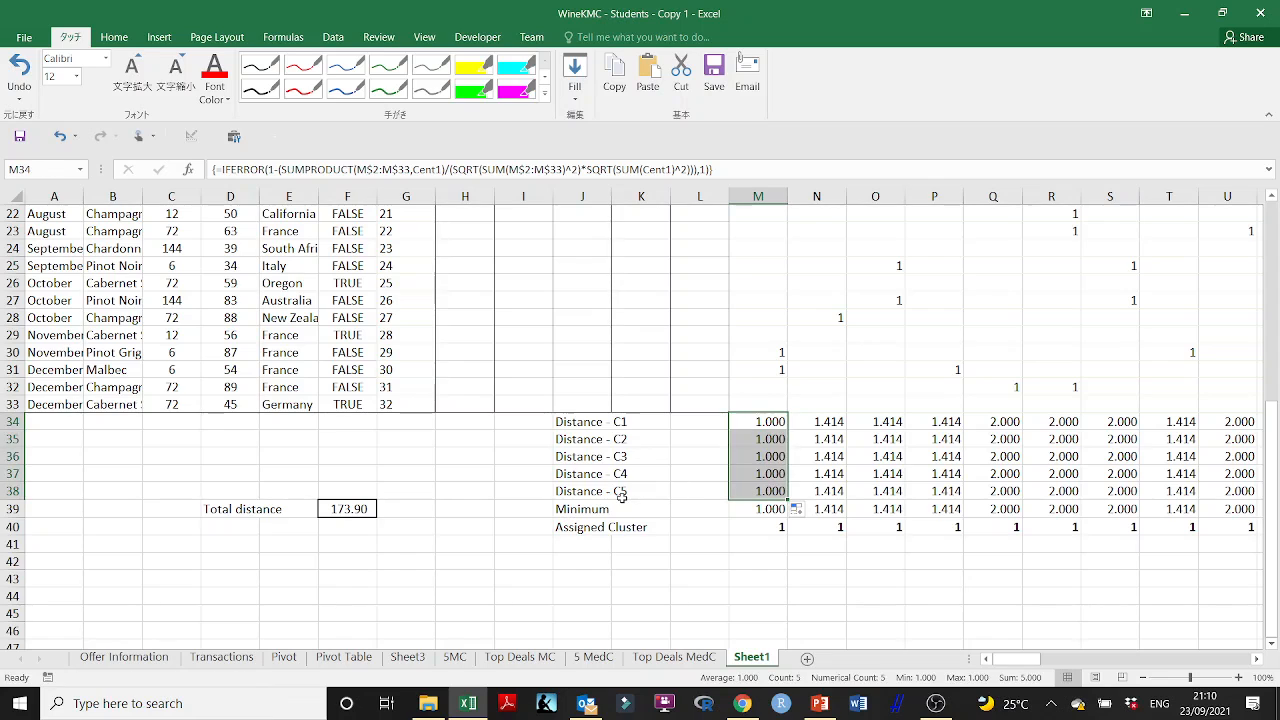
click(768, 440)
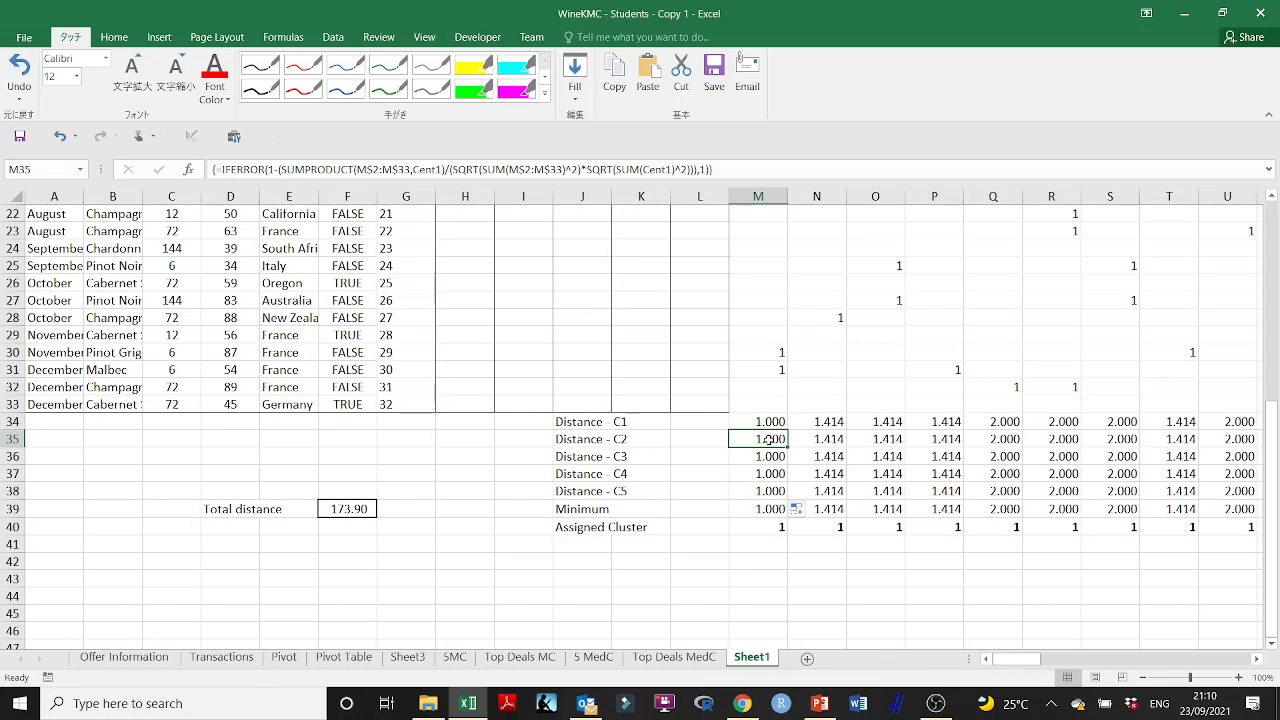
- Change both Cent1 references in the M35 distance formula to Cent2 and re-enter it as an array formula
double_click(768, 440)
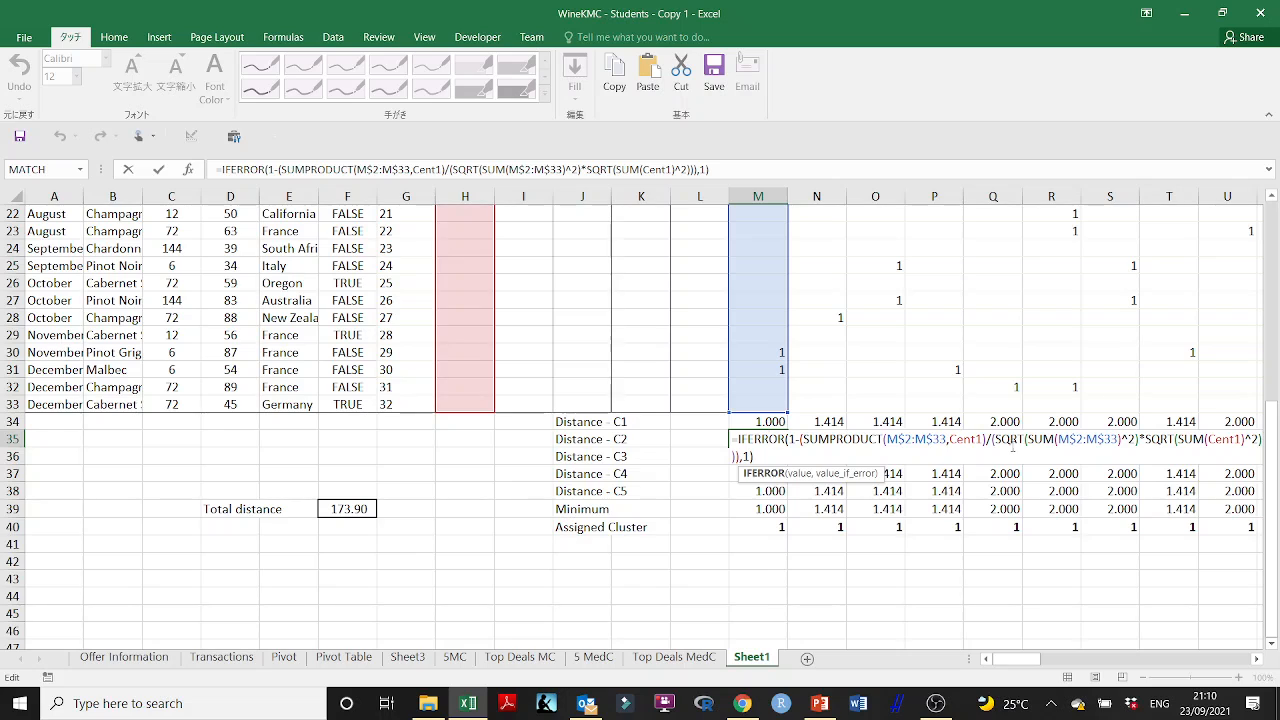
click(978, 440)
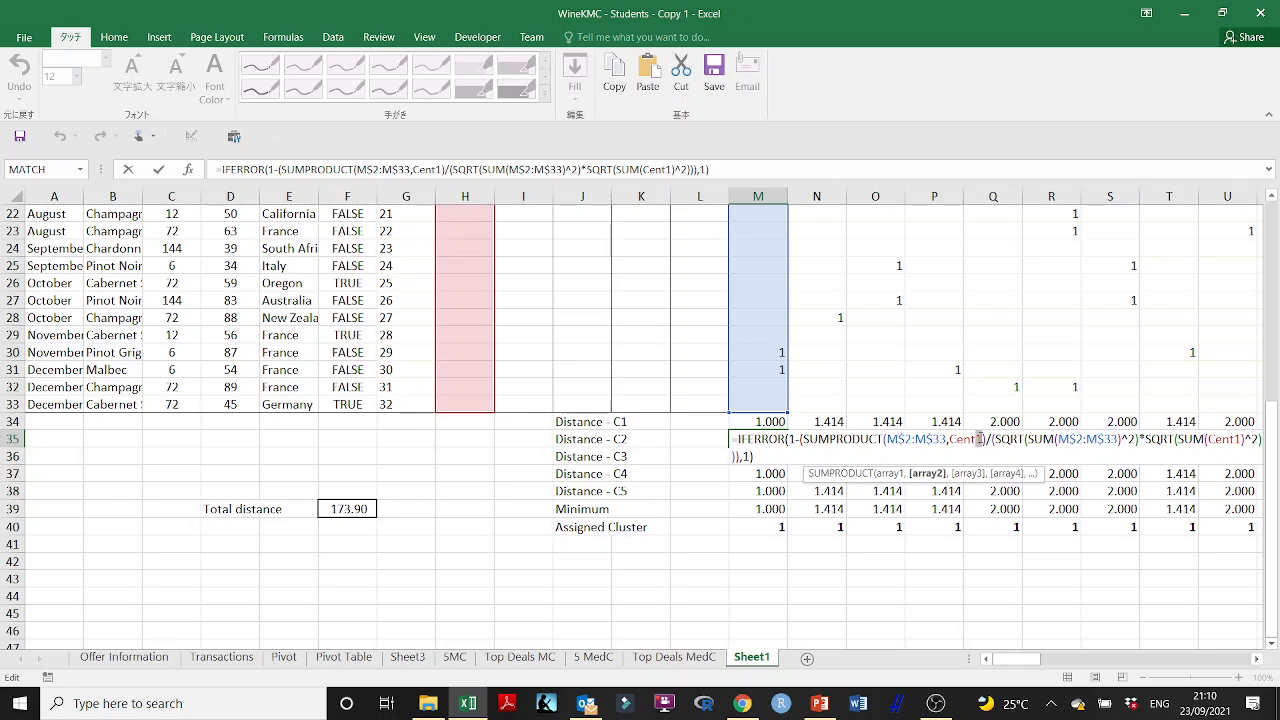
key(BackSpace)
text(2)
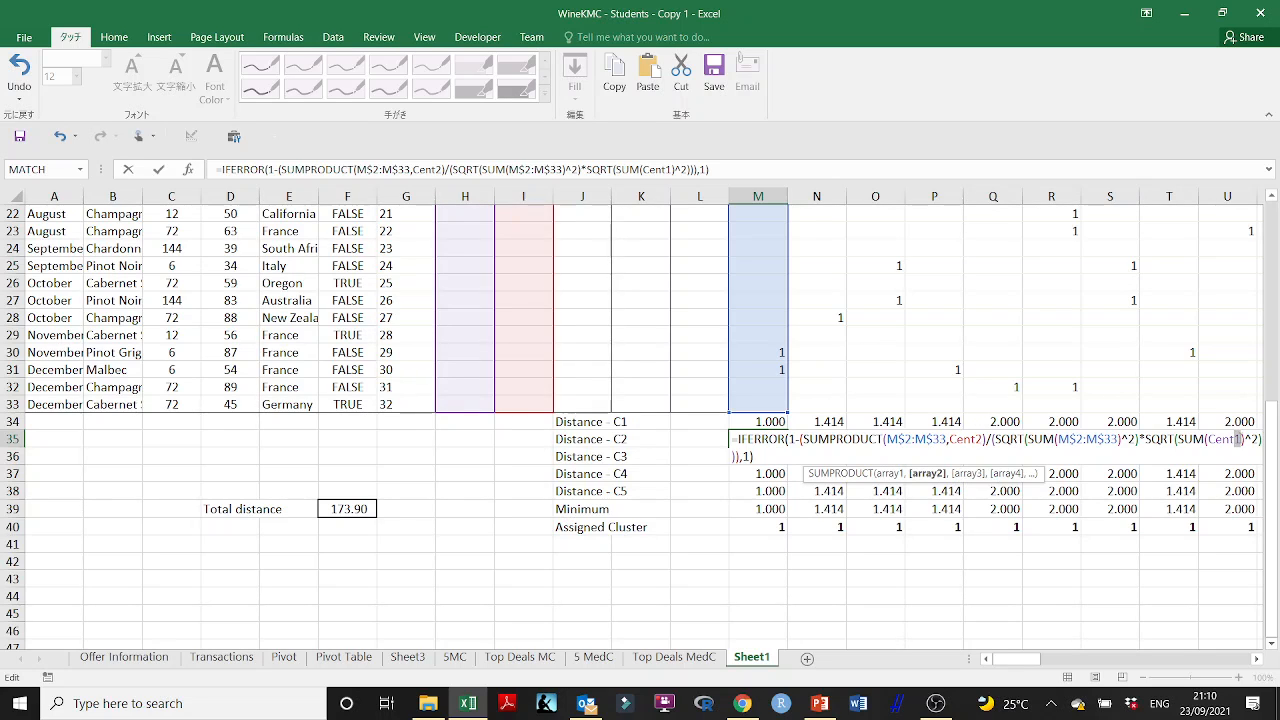
click(1237, 440)
key(BackSpace)
text(2)
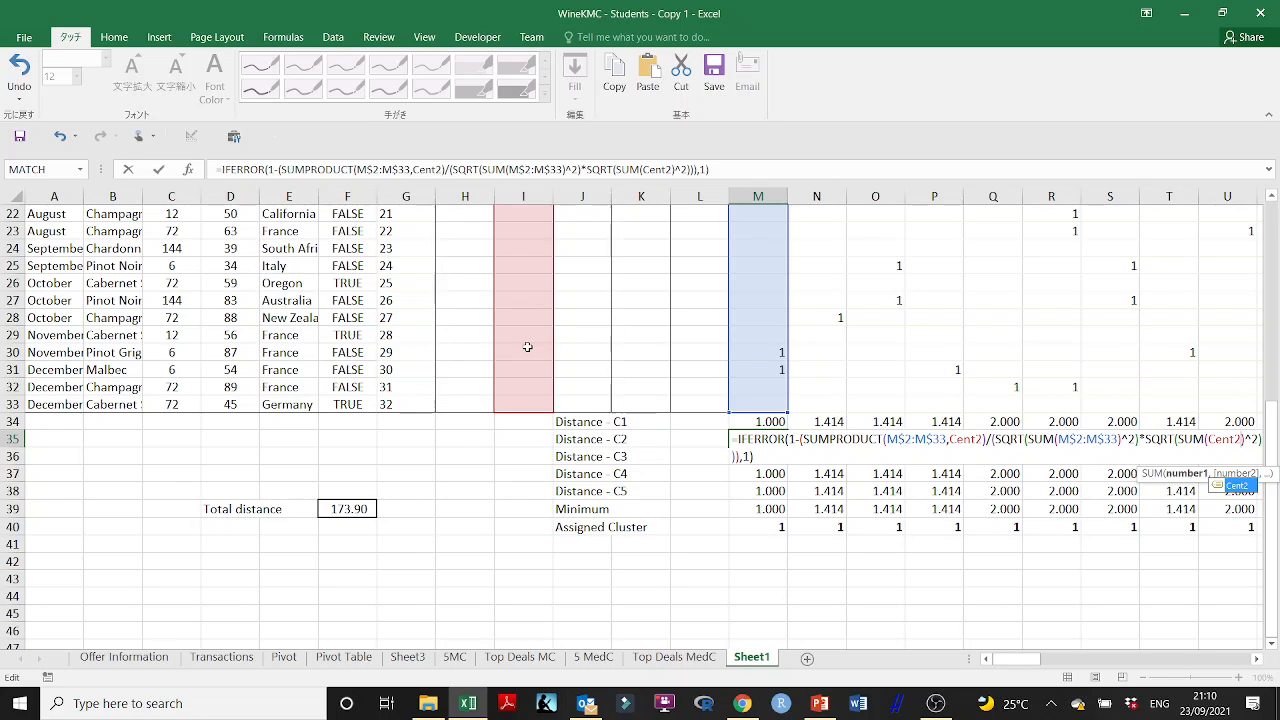
key(ctrl+shift+Return)
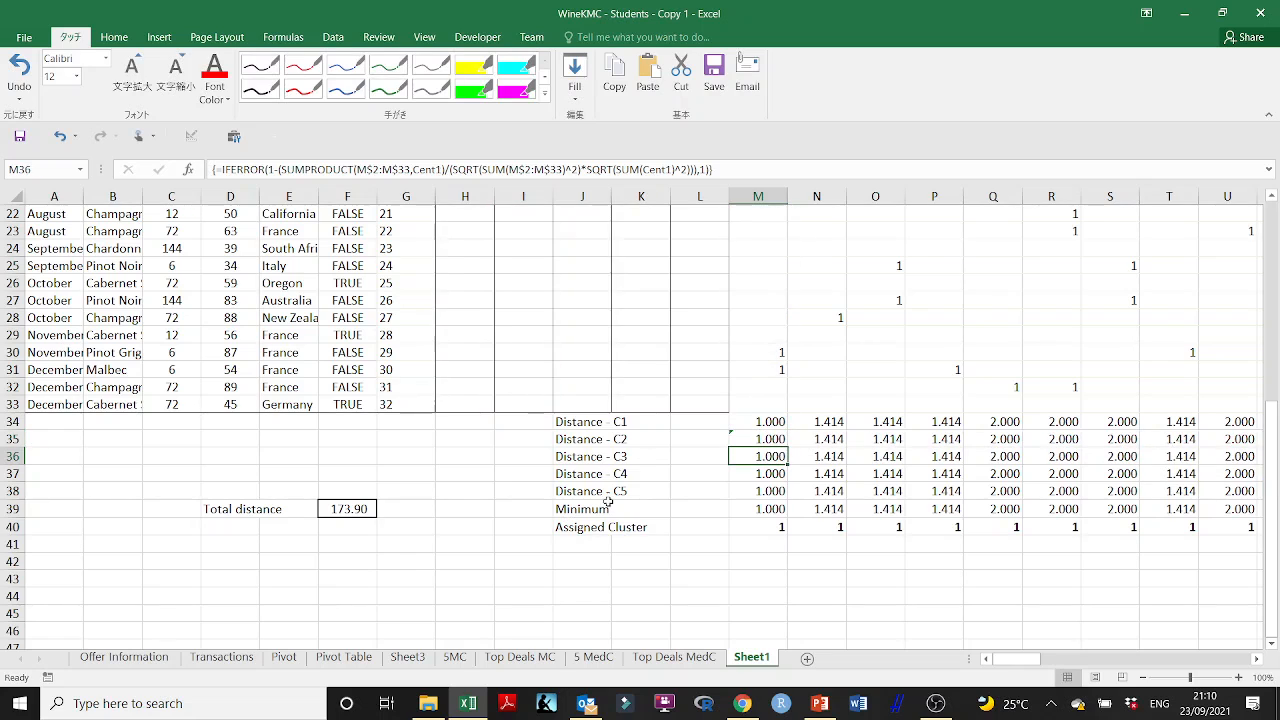
double_click(770, 438)
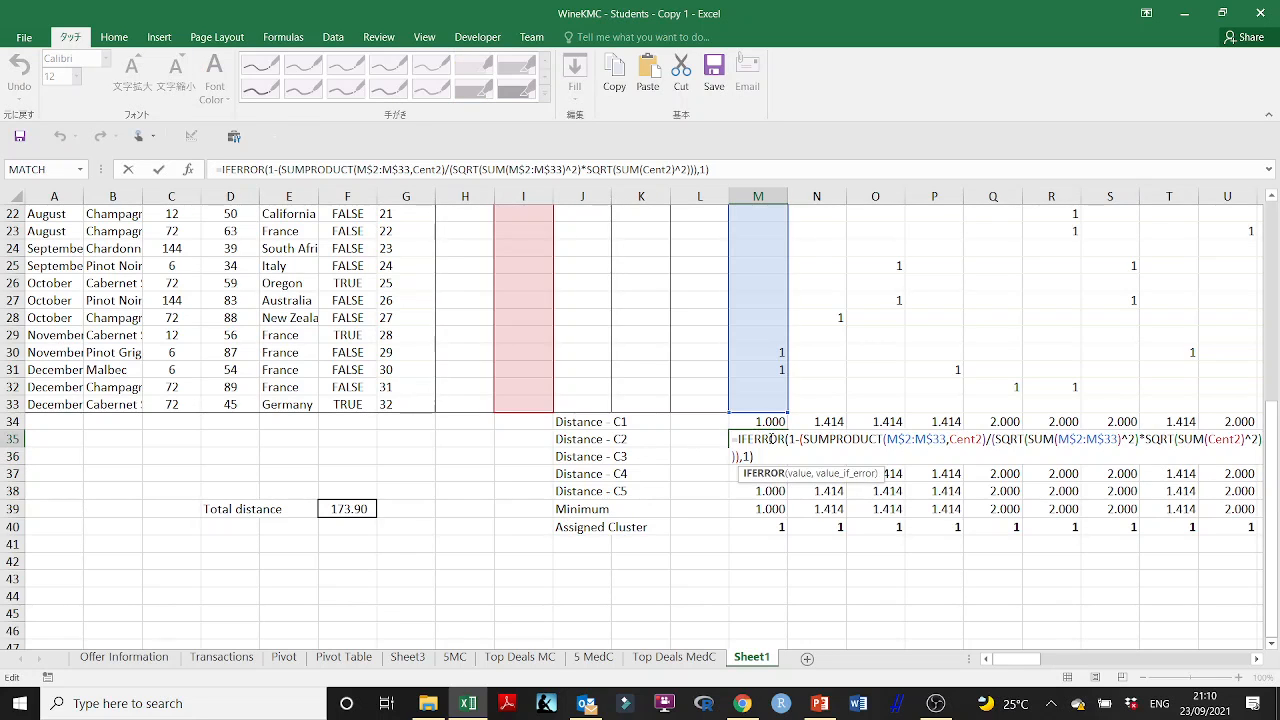
key(Escape)
- Replace both Cent1 references in the M36 distance formula with Cent3, keeping it an array formula
double_click(770, 456)
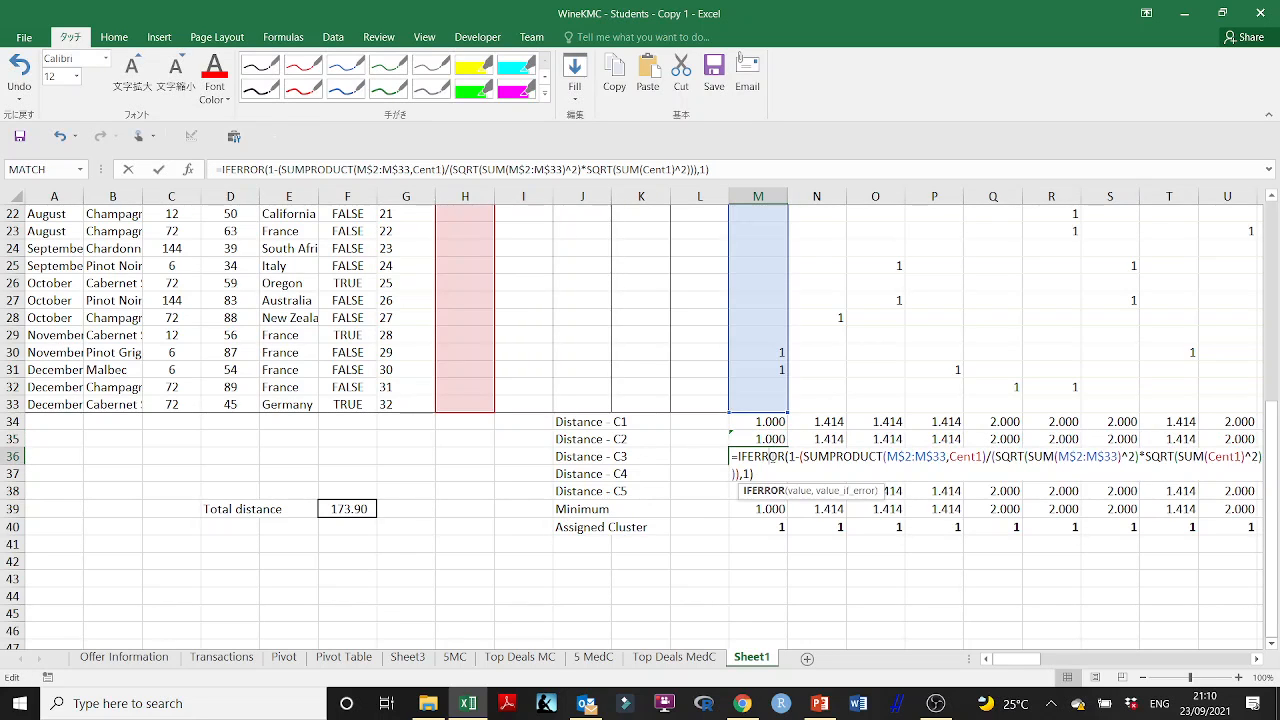
click(979, 456)
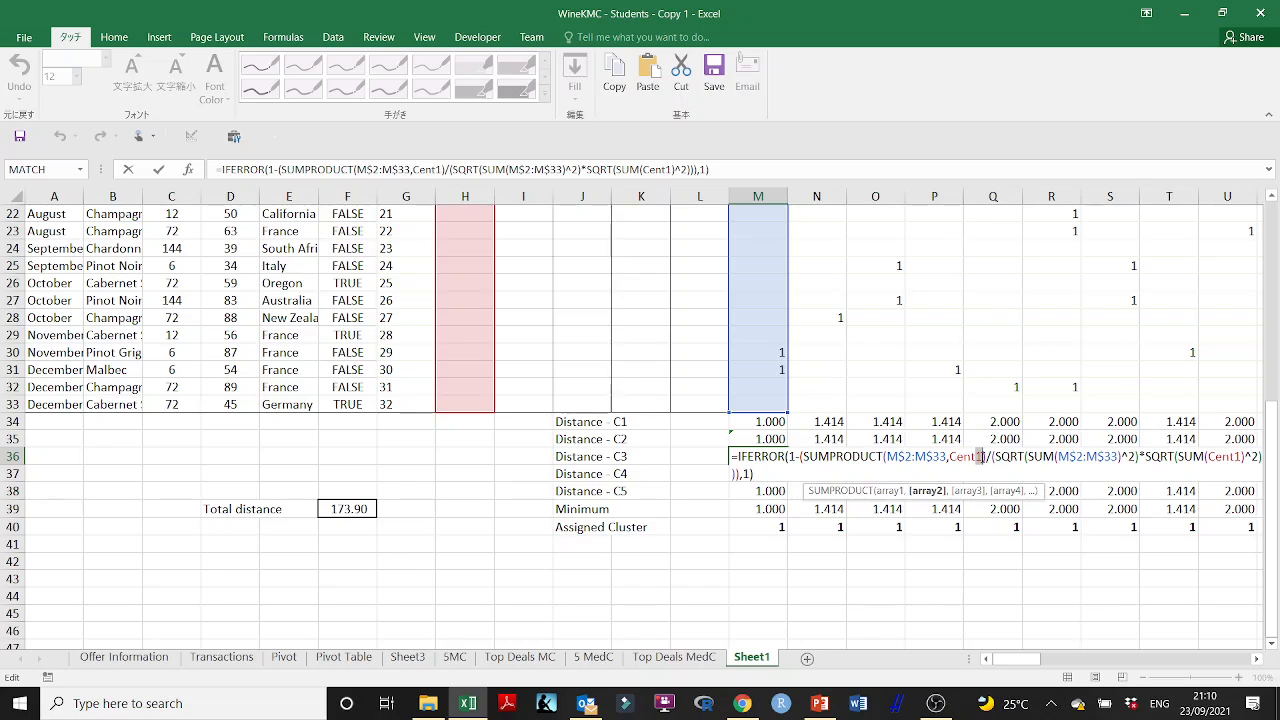
key(Delete)
text(3)
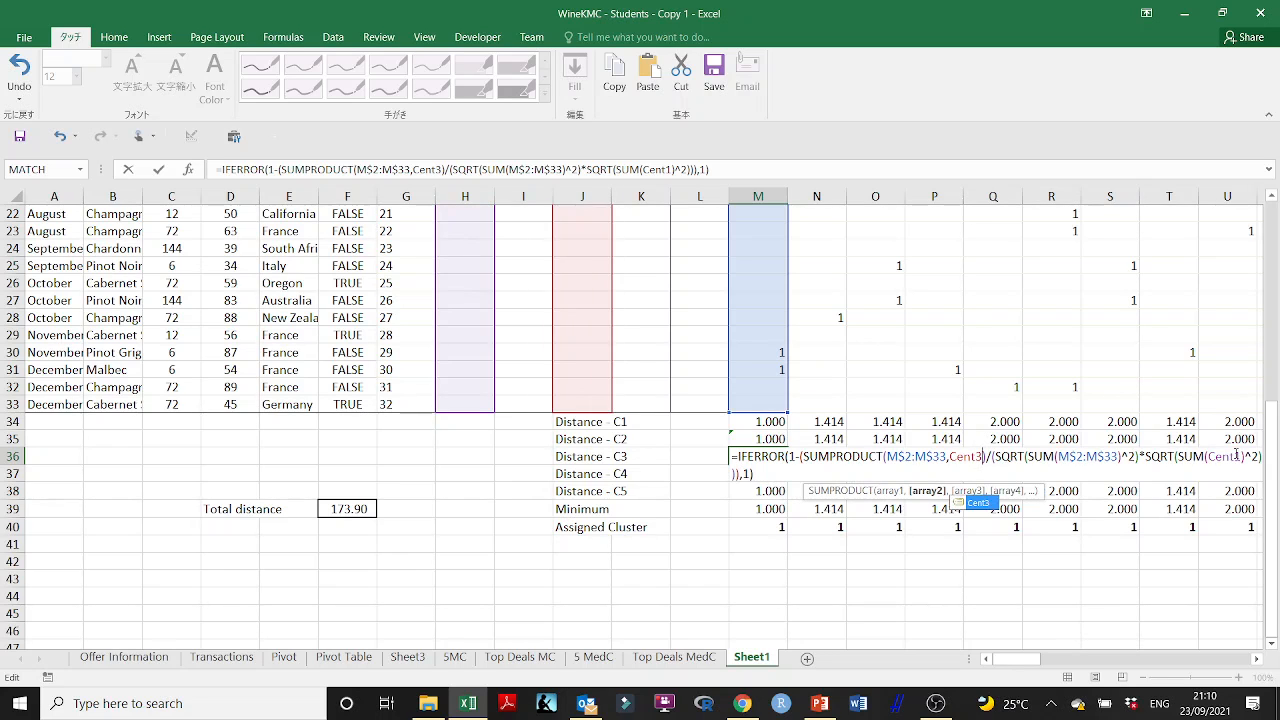
click(1238, 456)
key(Delete)
text(3)
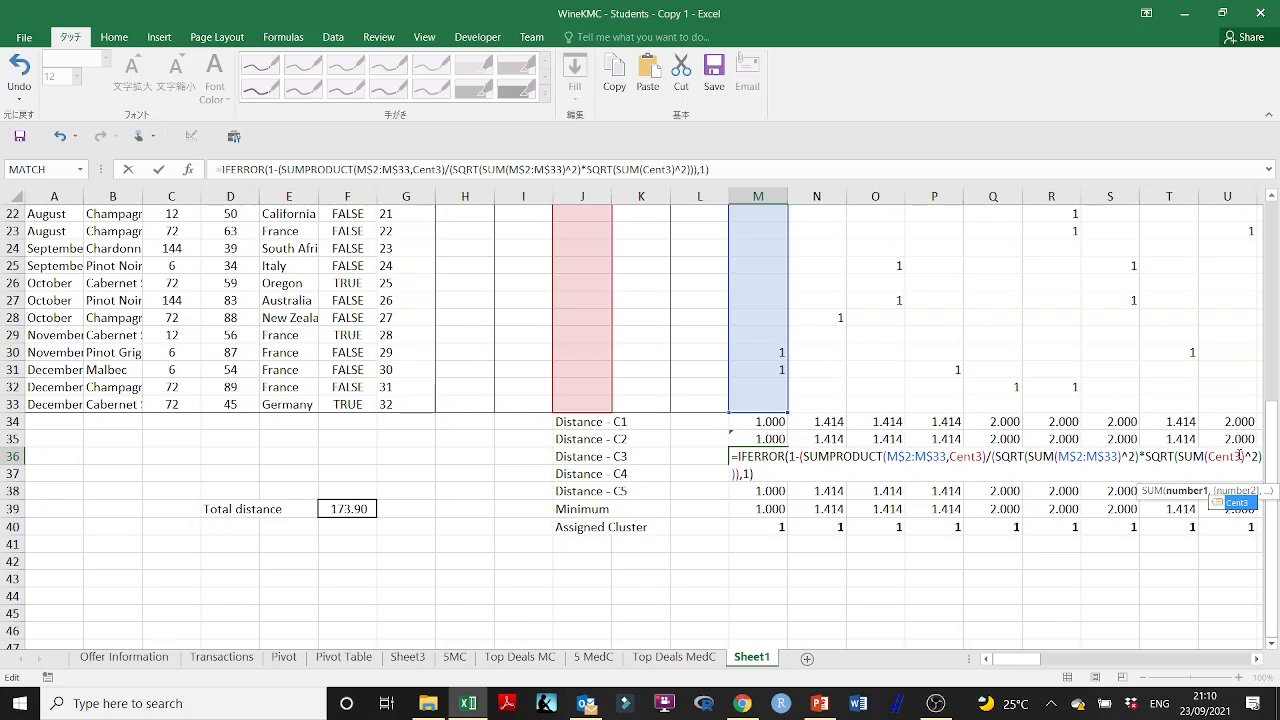
key(ctrl+shift+Return)
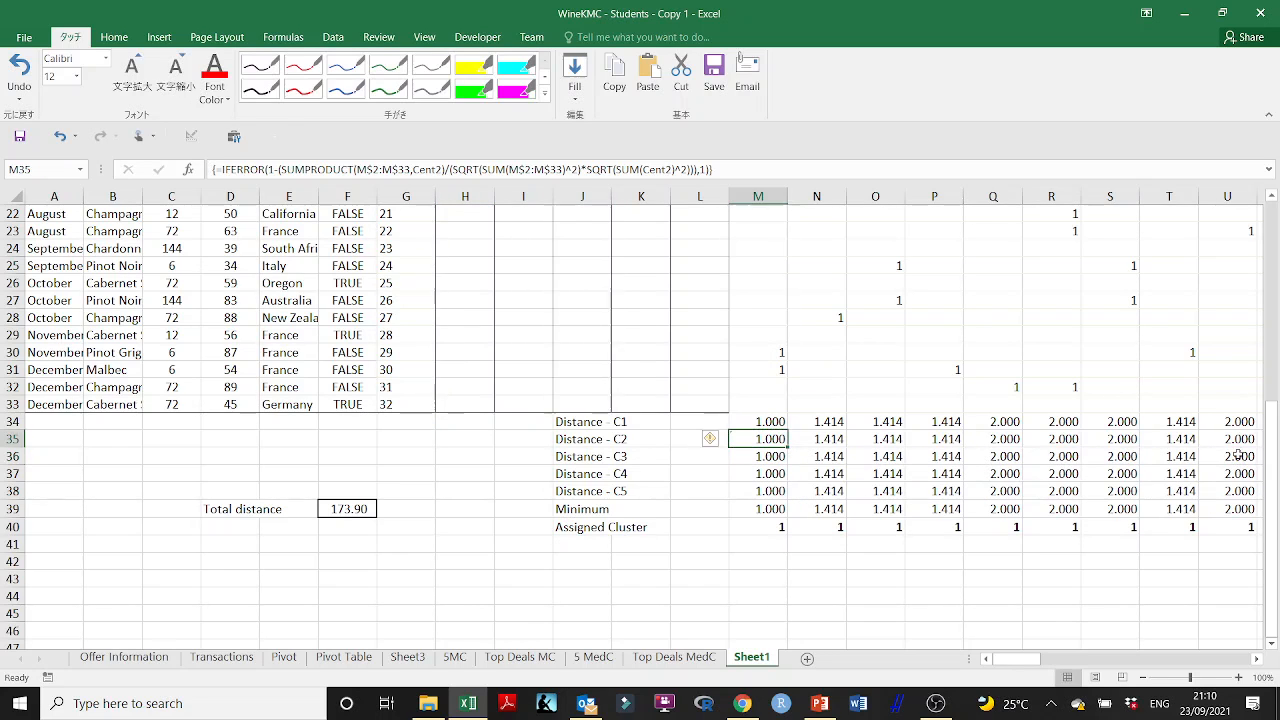
double_click(770, 455)
key(Escape)
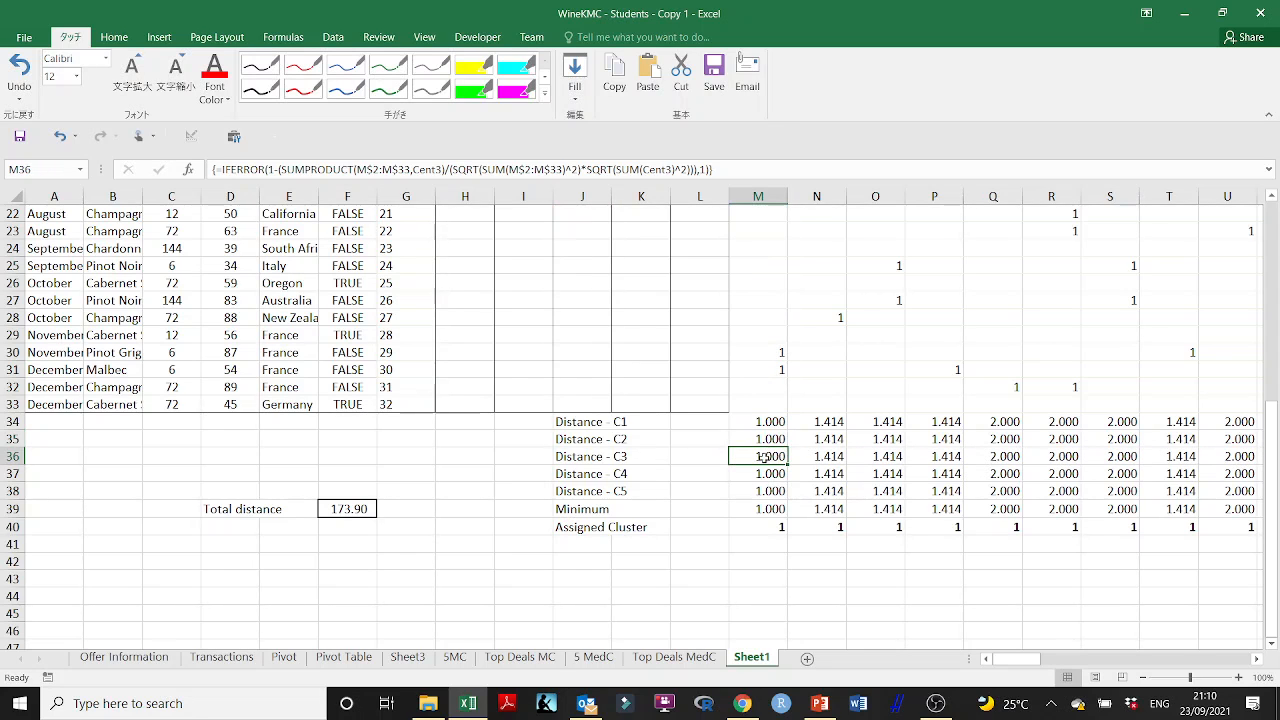
- Point both center references in the M37 array formula to Cent4 instead of Cent1
double_click(762, 472)
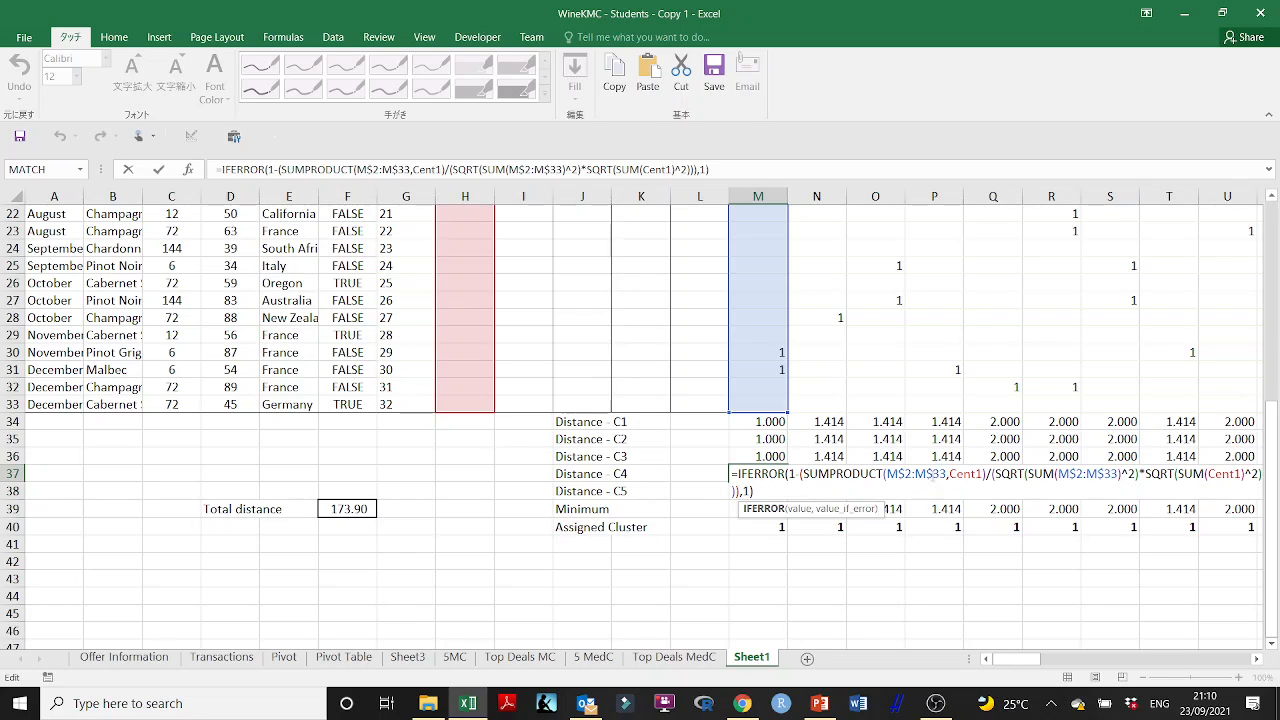
click(980, 474)
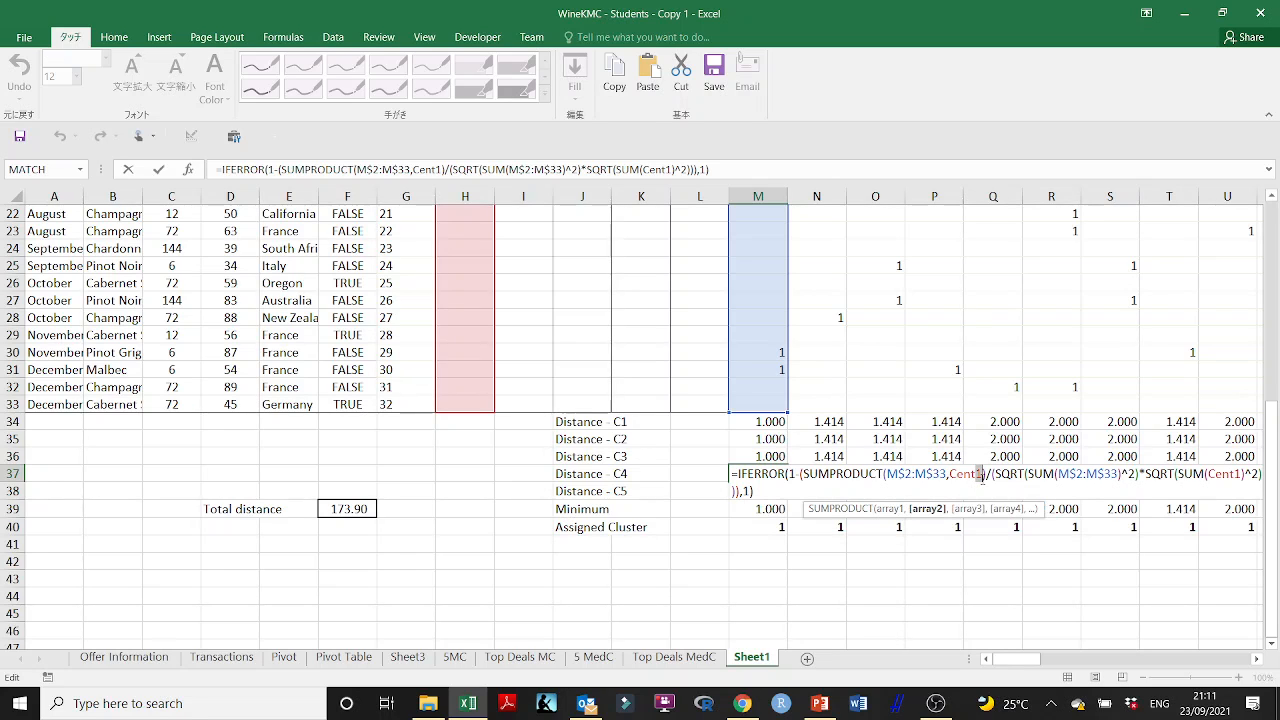
text(4)
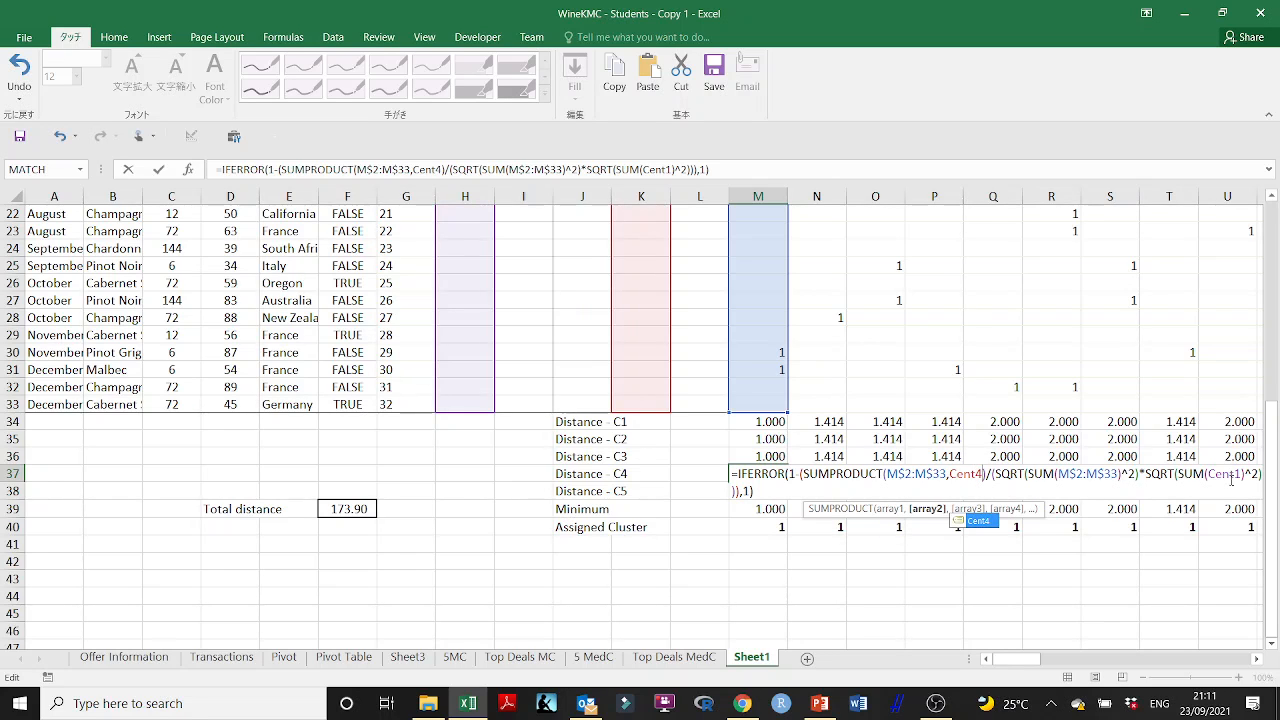
click(1240, 474)
key(BackSpace)
text(4)
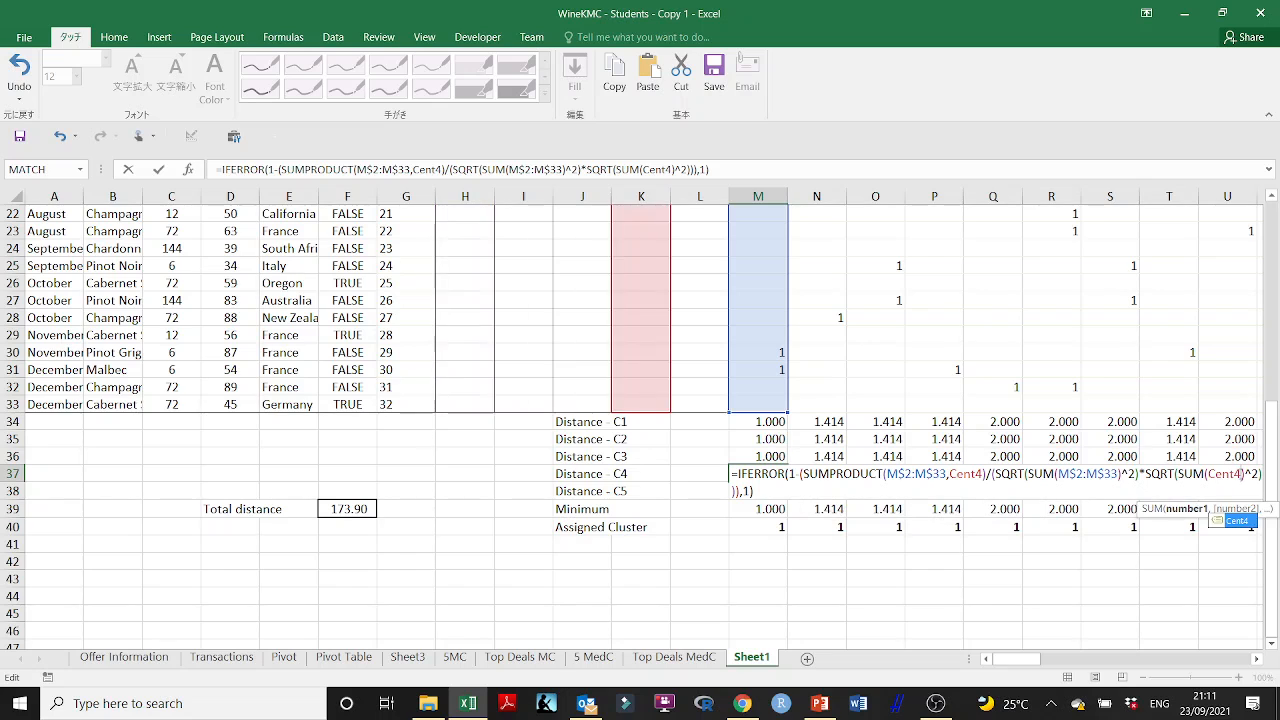
key(ctrl+shift+Return)
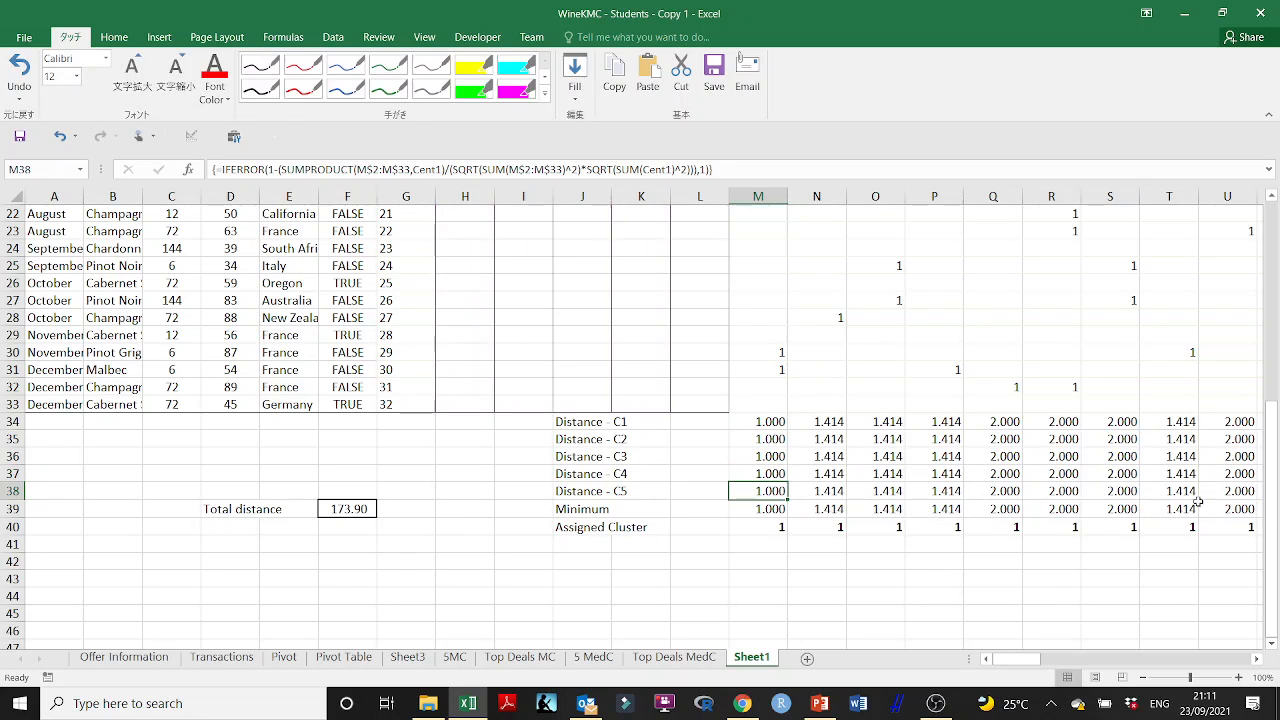
- Switch the M38 array formula from Cent1 to Cent5 in both the SUMPRODUCT and the divisor
double_click(765, 491)
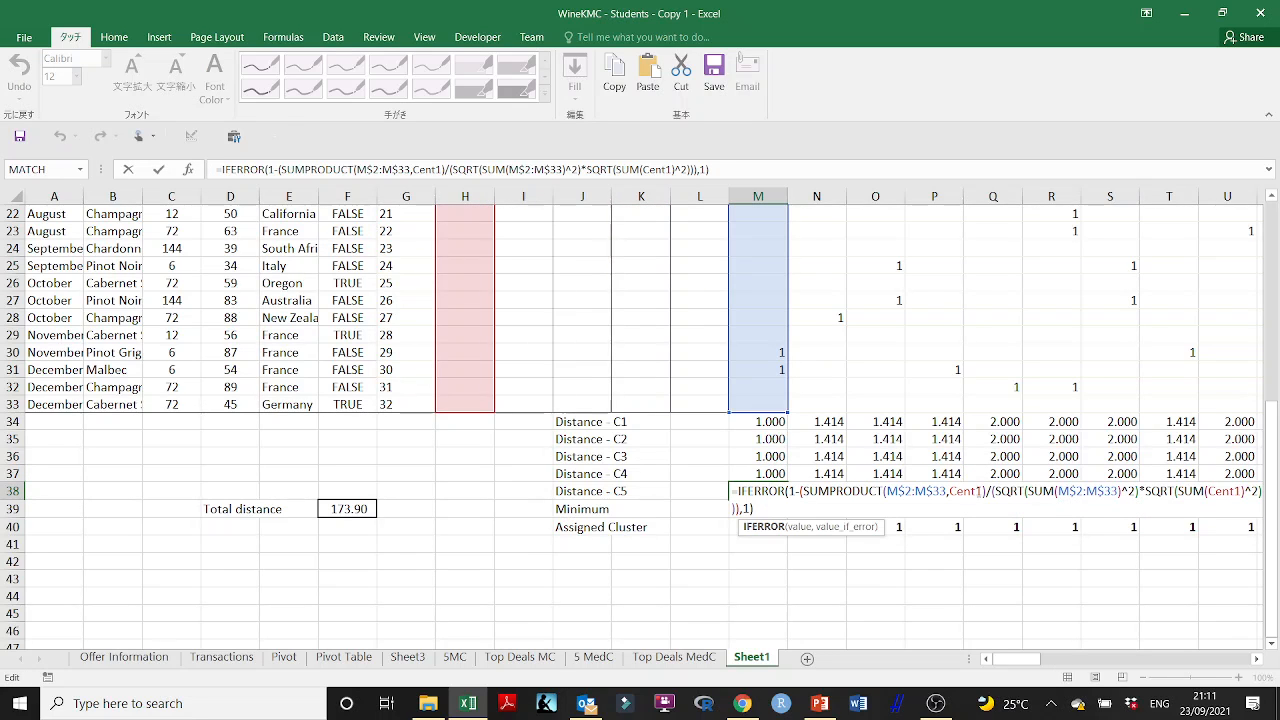
click(982, 491)
key(BackSpace)
text(5)
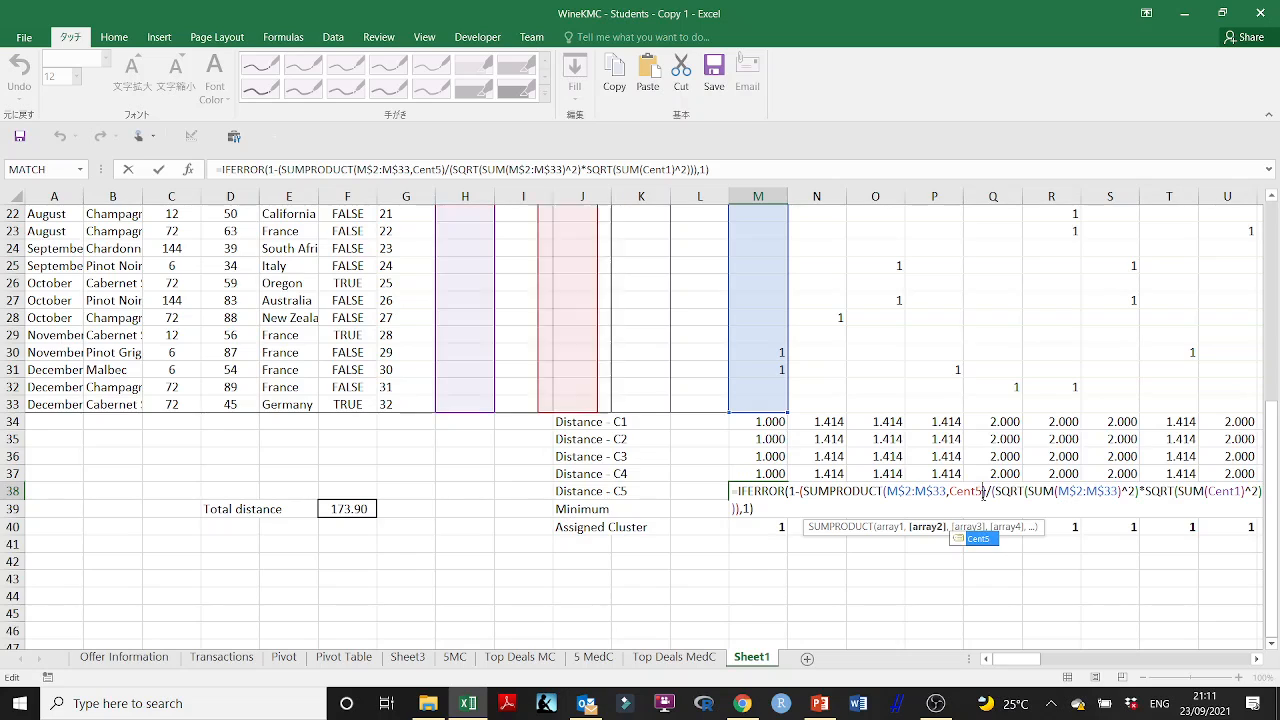
click(1238, 491)
key(BackSpace)
text(5)
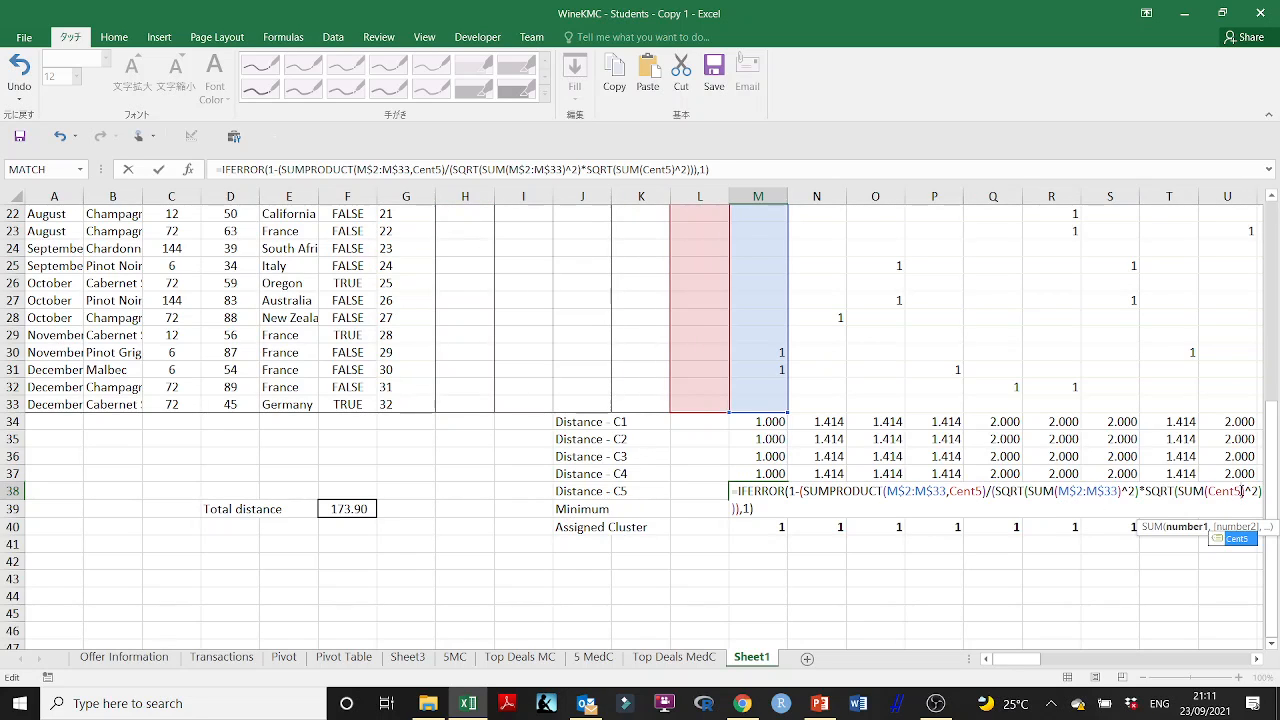
key(ctrl+shift+Return)
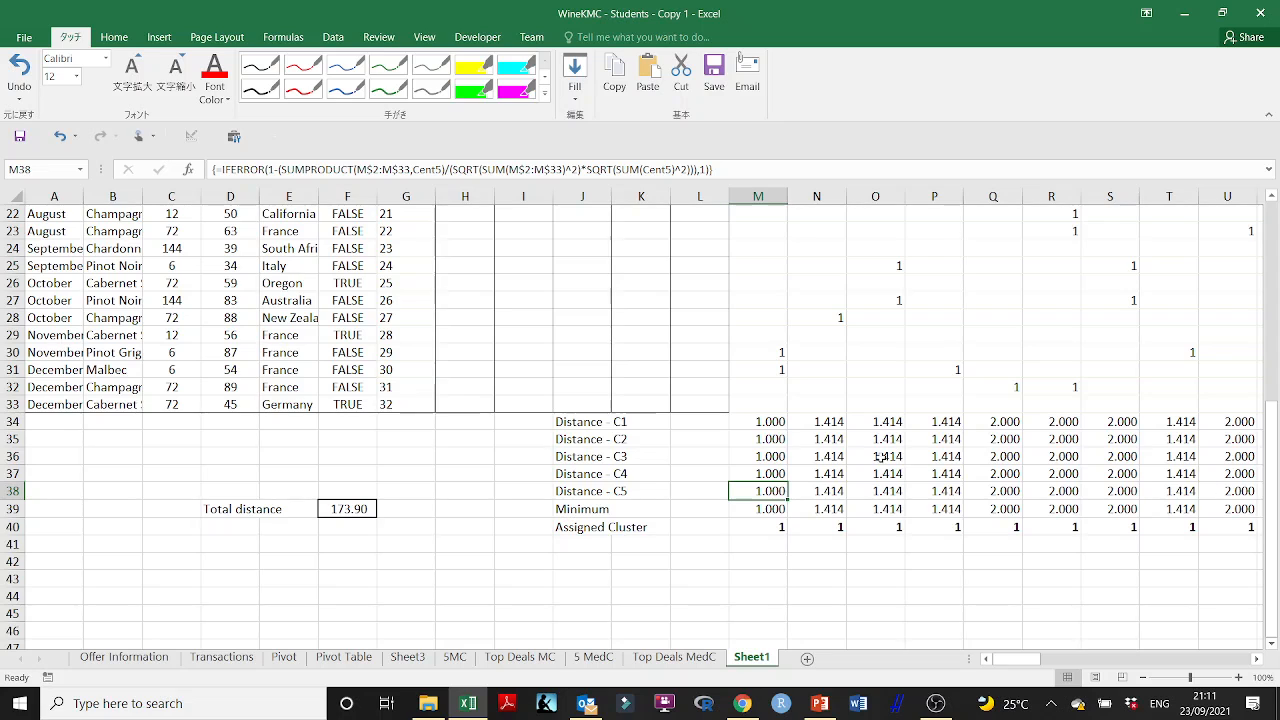
- Fill the five distance formulas in M34:M38 across all customer columns through DH
click(780, 425)
drag(780, 425, 1075, 505)
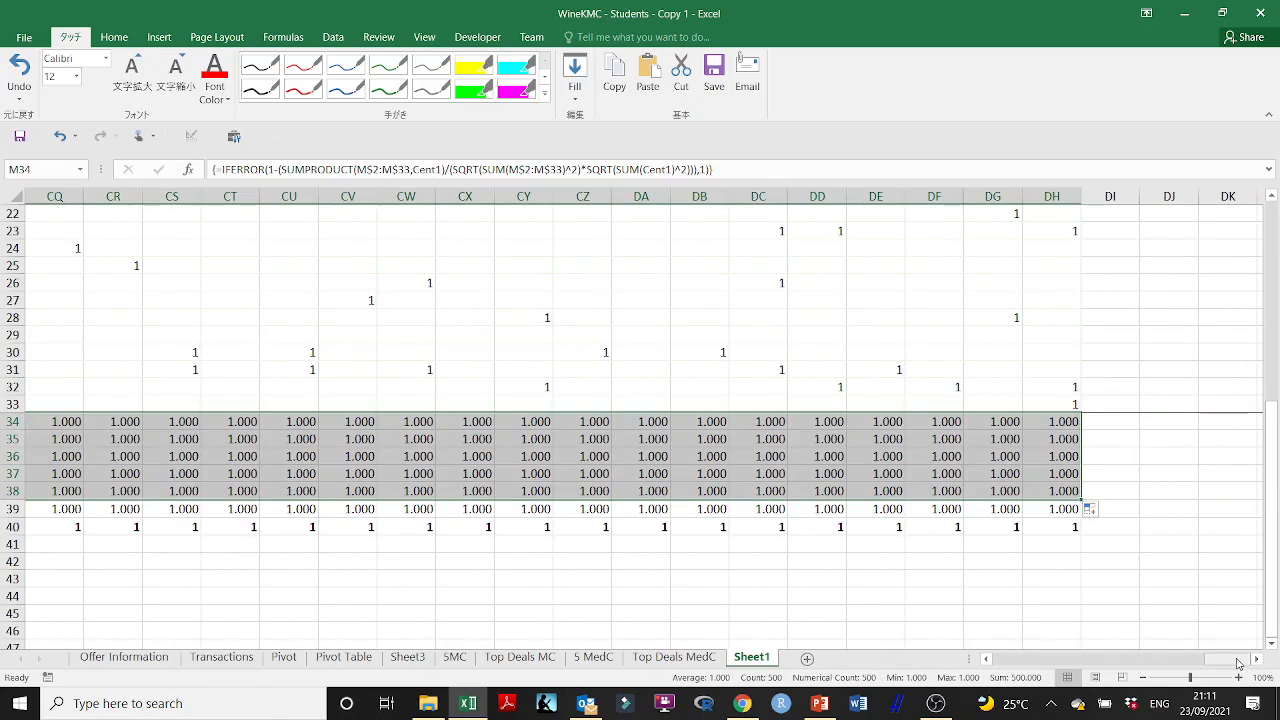
drag(1228, 658, 997, 647)
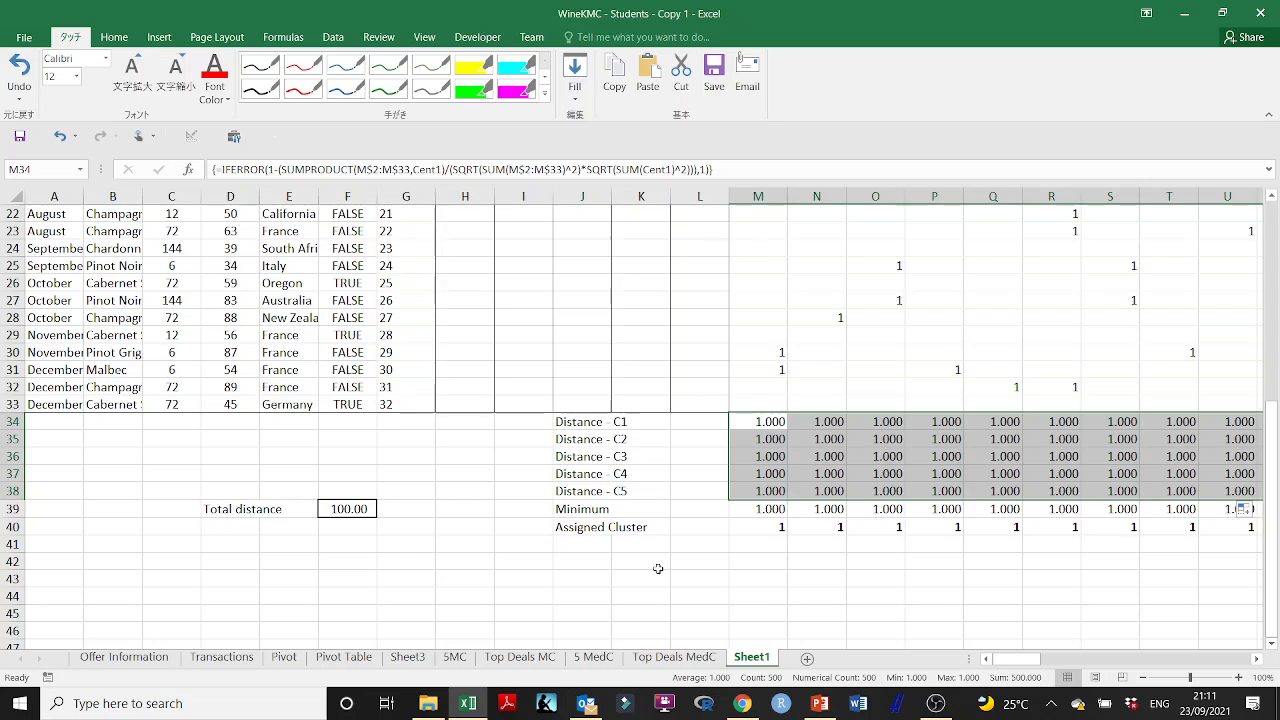
- Review the Distance - C1 formula in M34 and the Total distance formula in F39
click(716, 562)
click(766, 424)
double_click(766, 424)
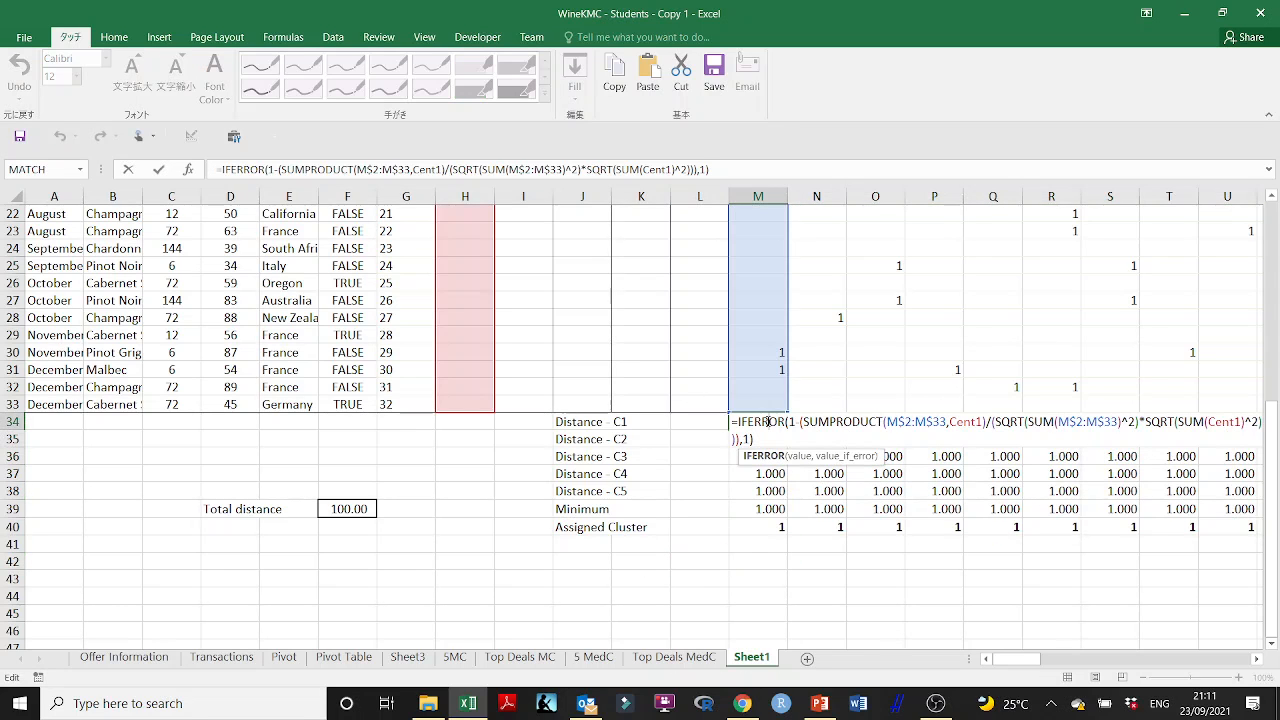
key(ctrl+shift+Return)
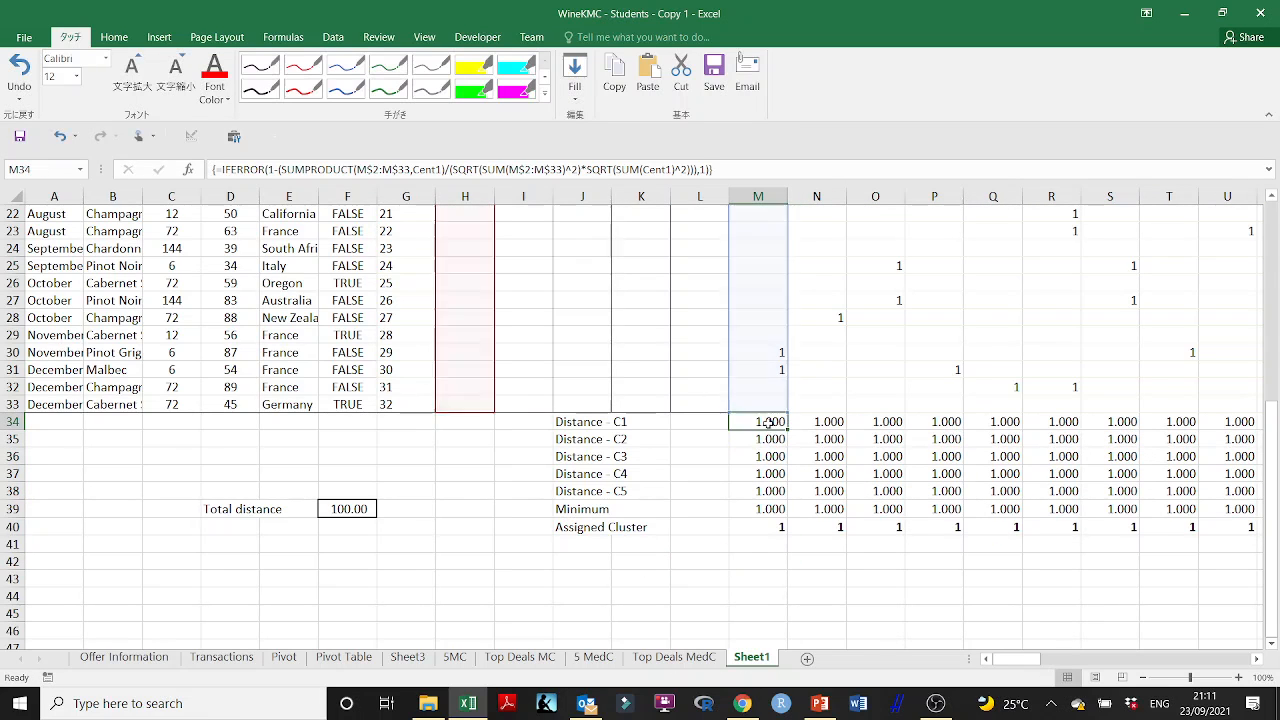
scroll(727, 447, up, 7)
scroll(727, 447, down, 8)
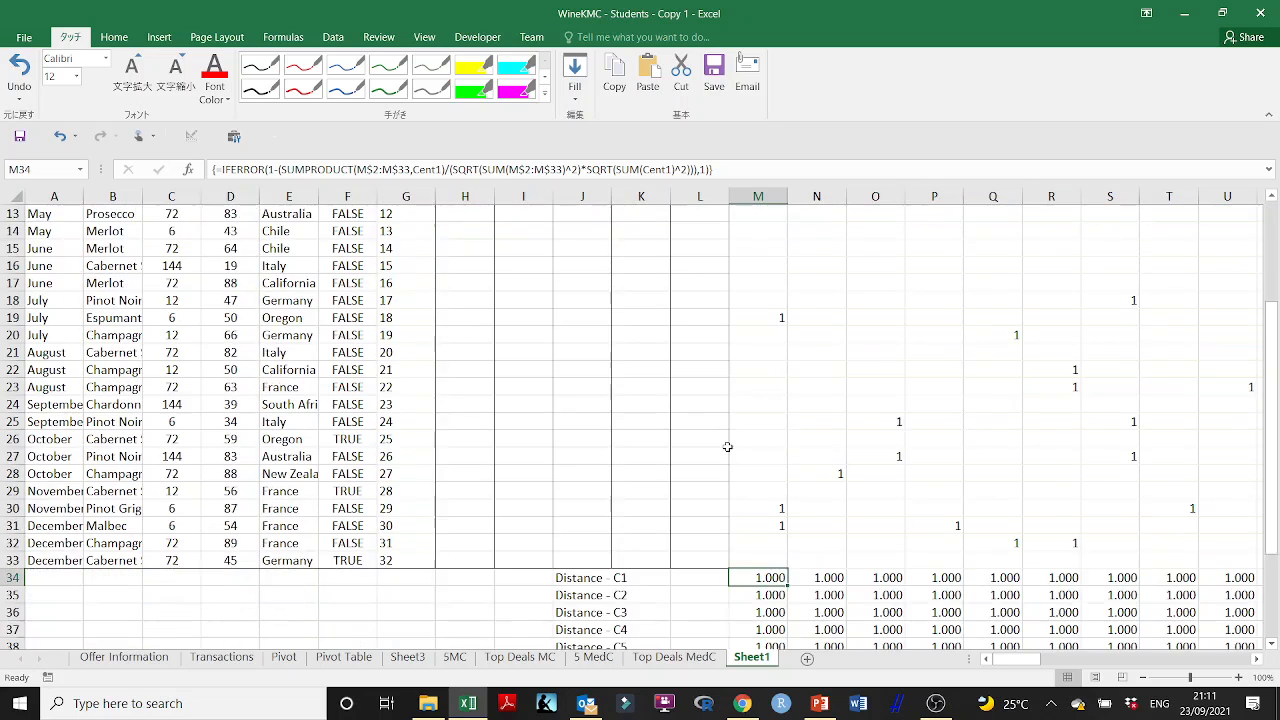
click(343, 457)
double_click(343, 457)
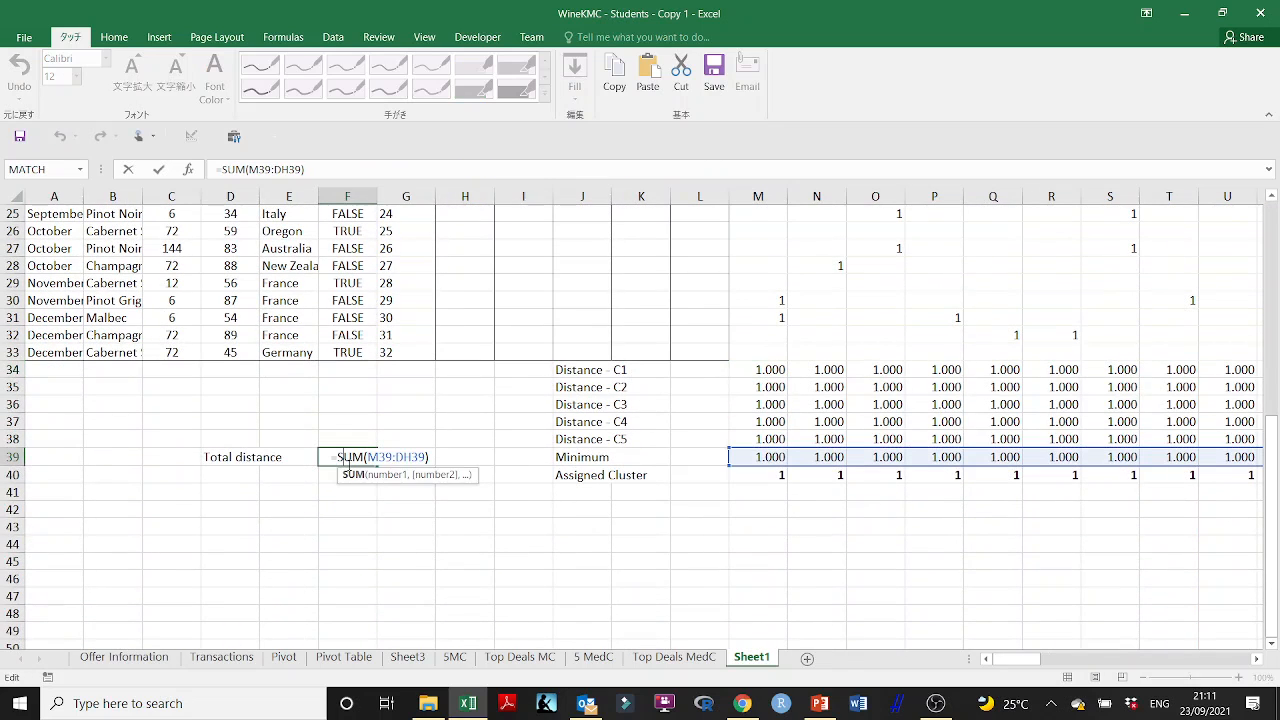
key(ctrl+Return)
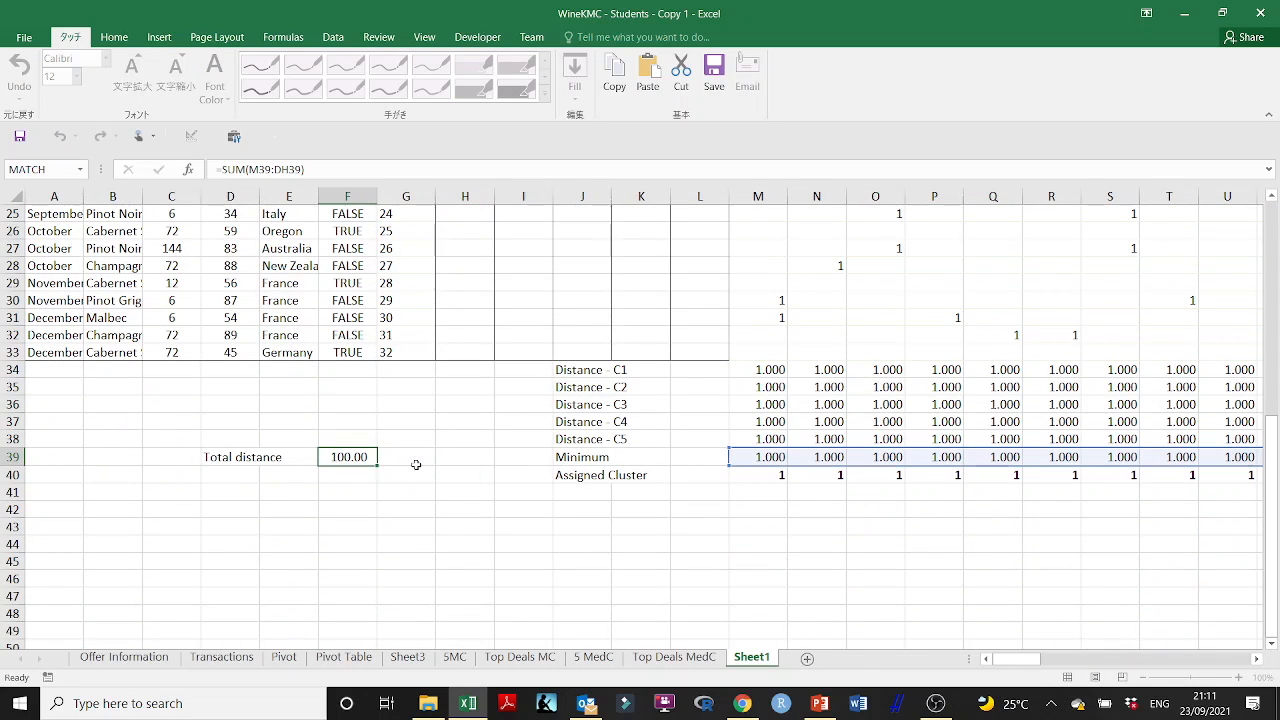
- Start Solver with the Total distance cell F39 as the objective and set it to Min
scroll(451, 478, up, 5)
scroll(451, 478, up, 3)
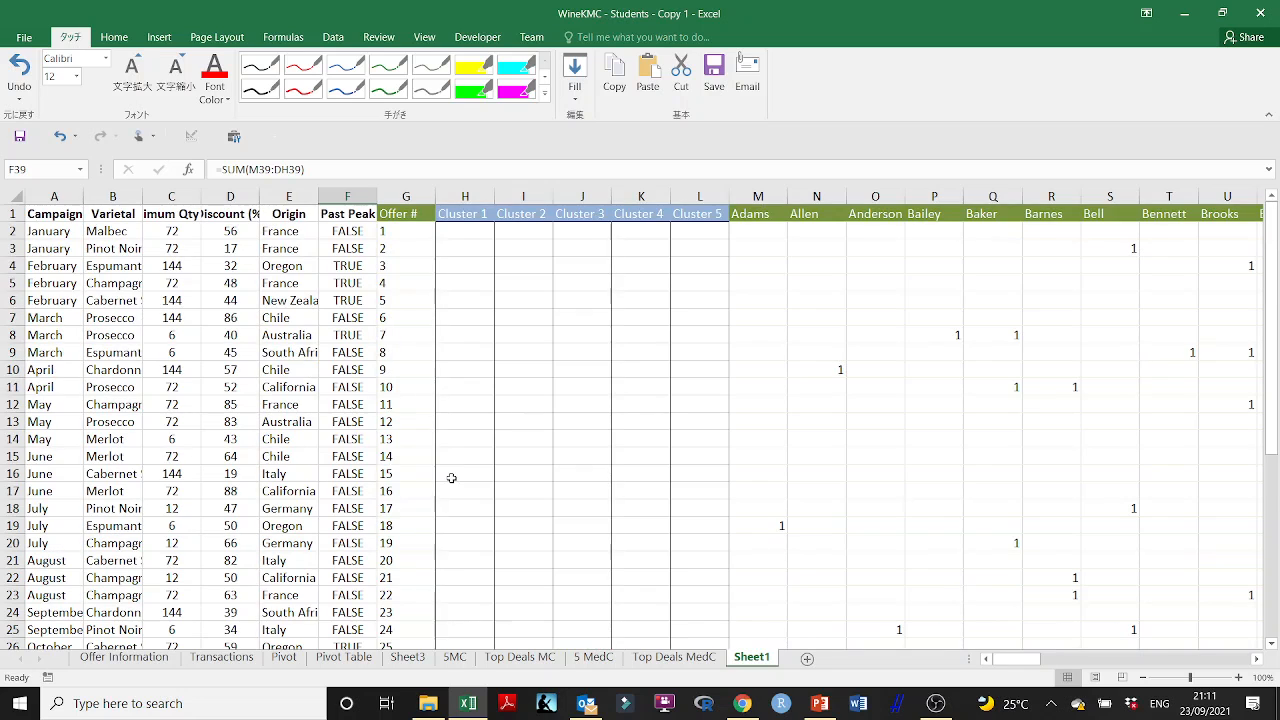
click(333, 37)
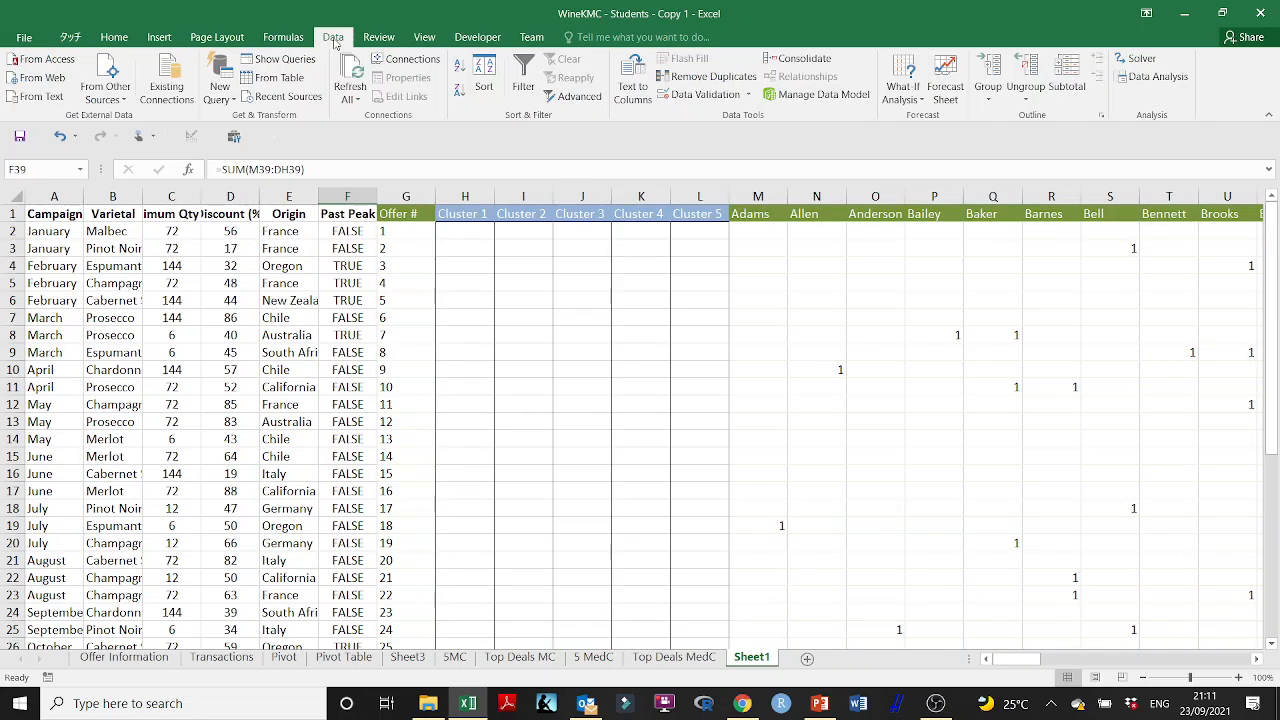
click(1138, 58)
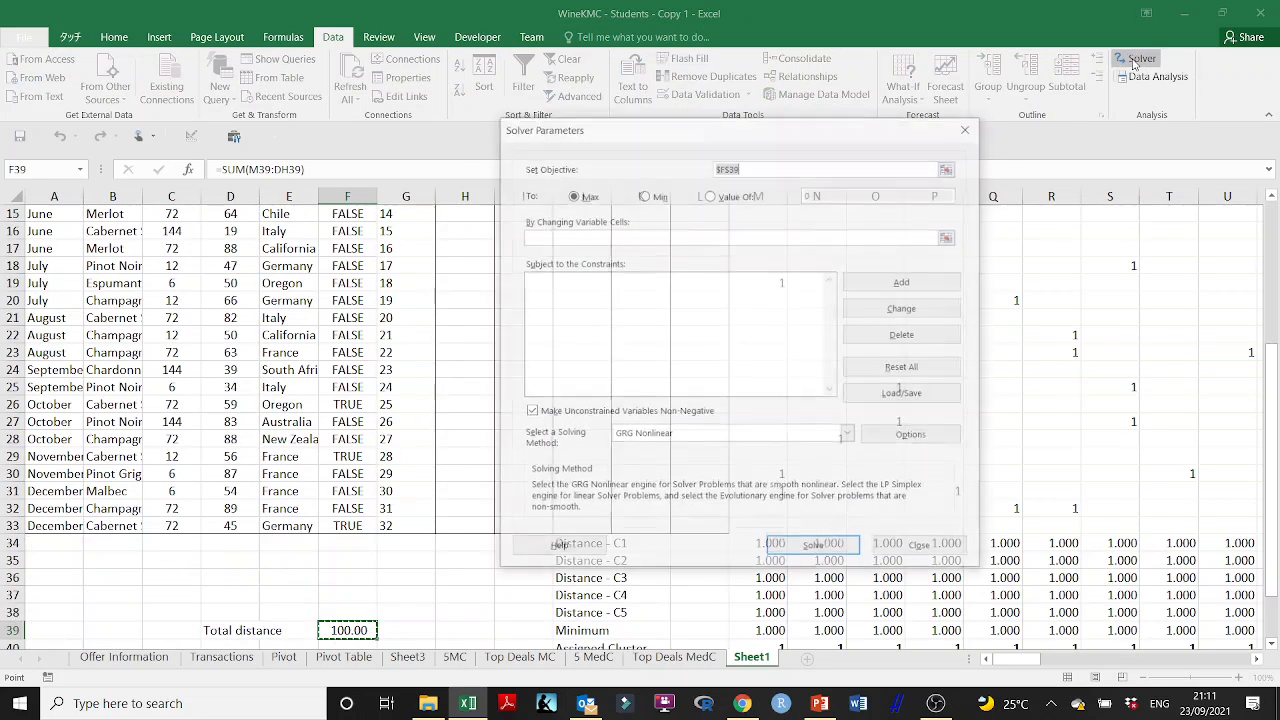
click(950, 167)
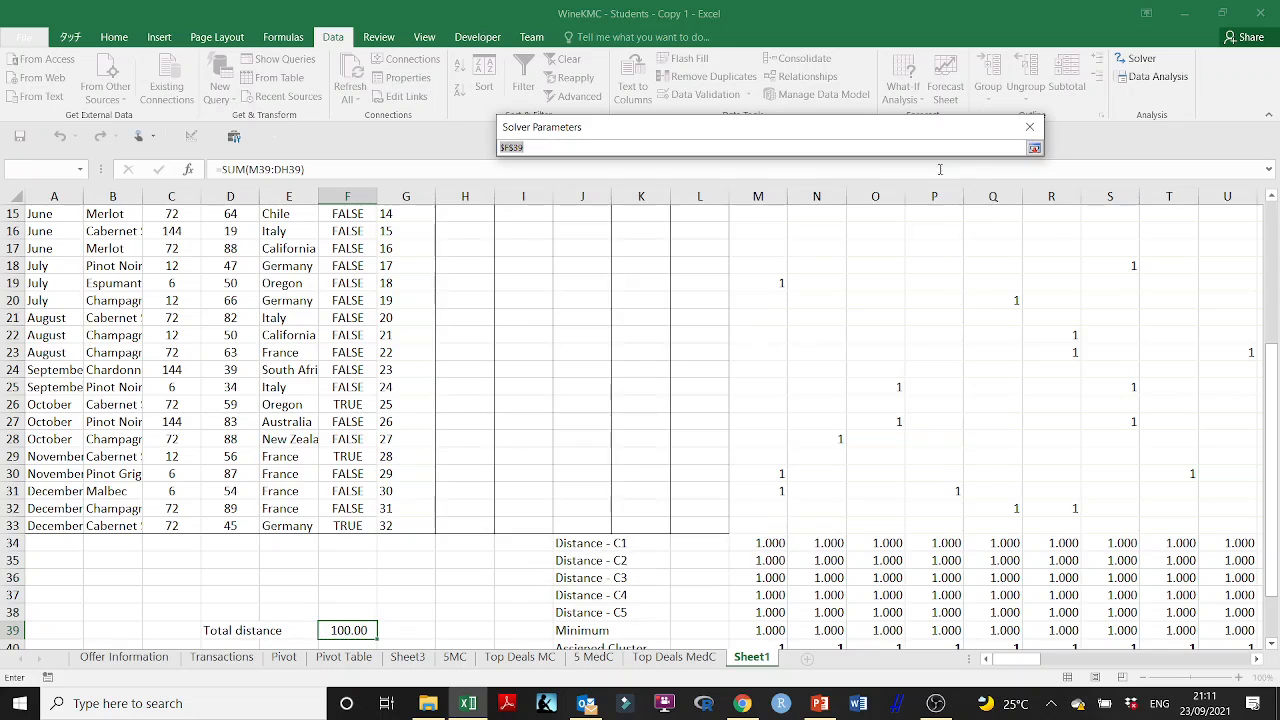
scroll(521, 357, down, 3)
click(354, 474)
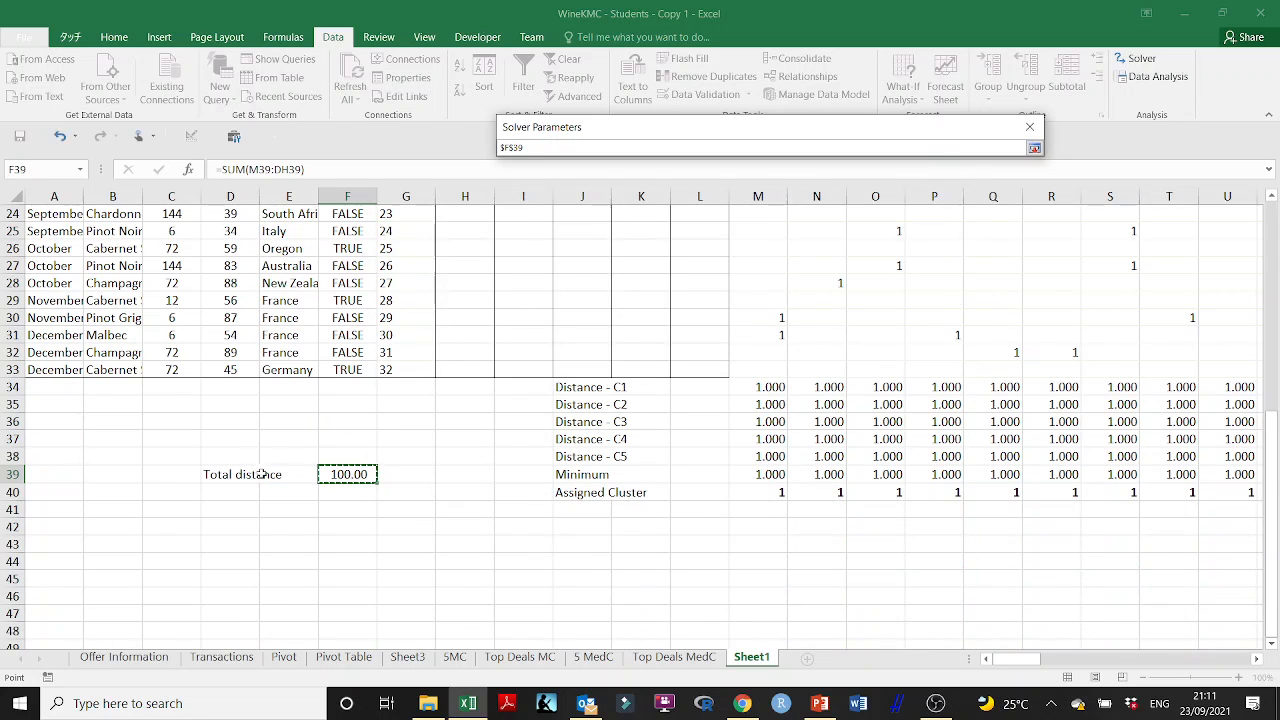
click(1034, 148)
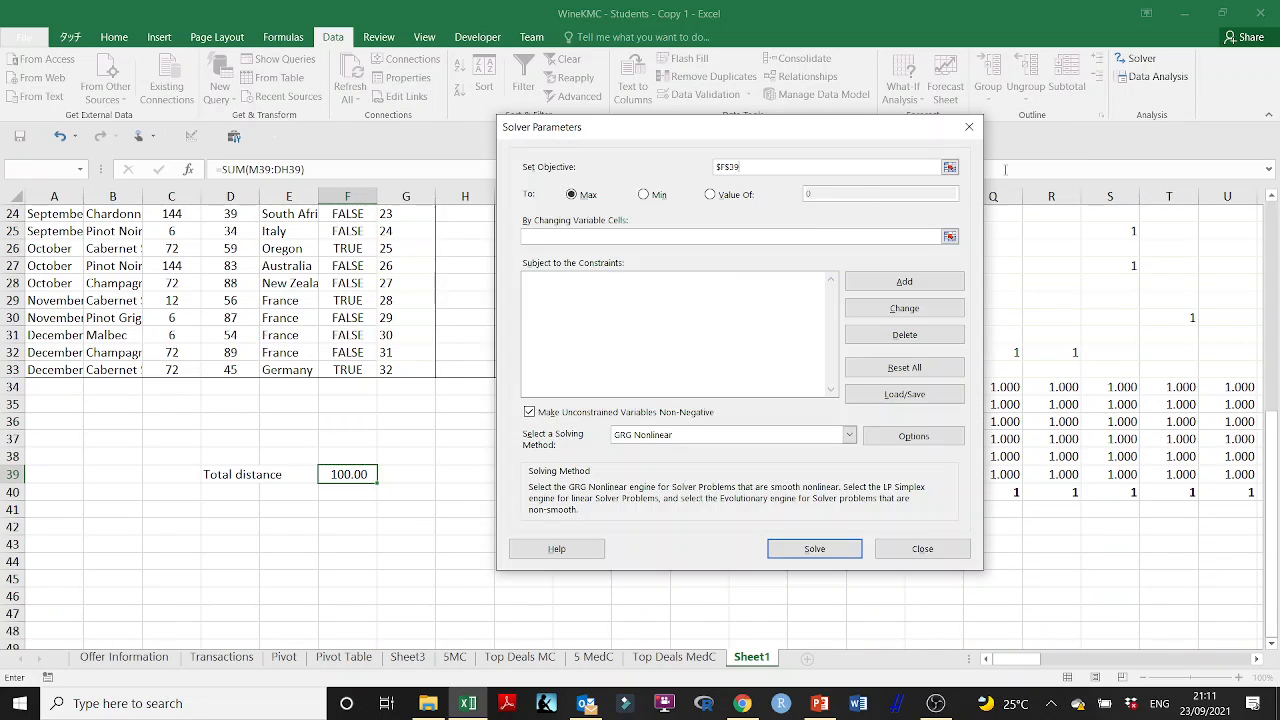
click(653, 196)
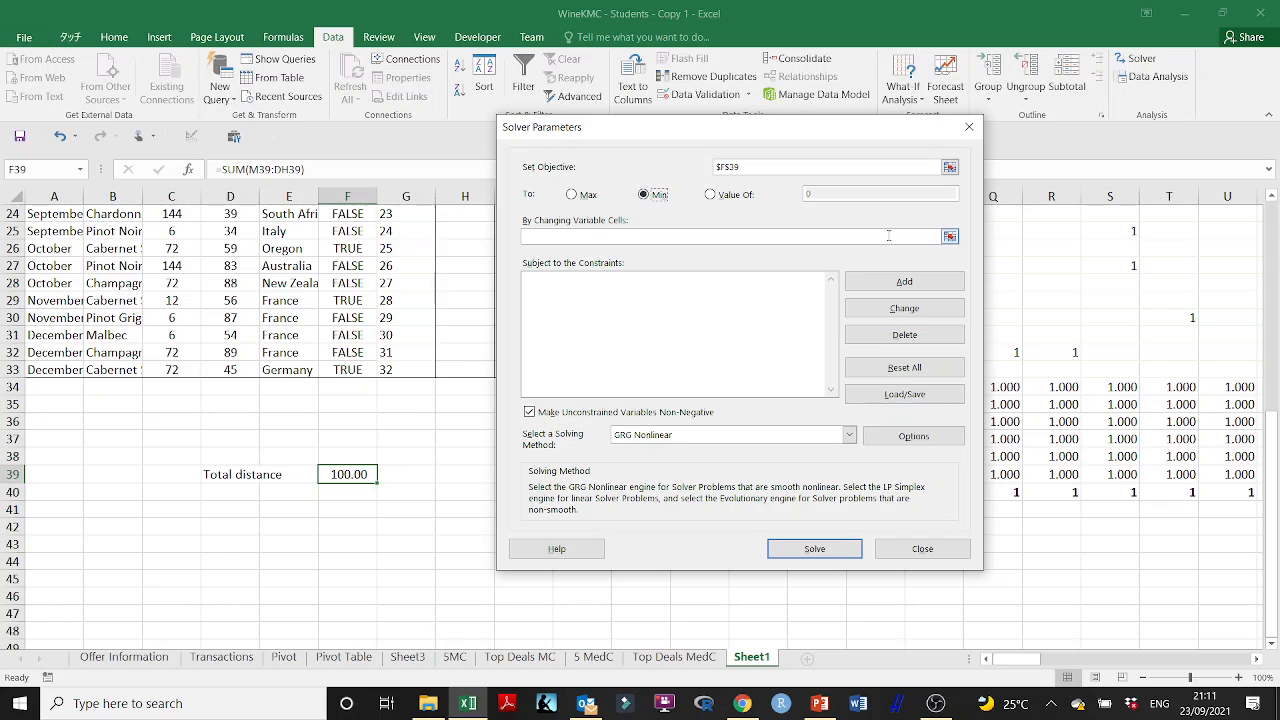
- Set the Solver's changing variable cells to the five cluster columns, $H$2:$L$33
click(949, 237)
scroll(414, 291, up, 8)
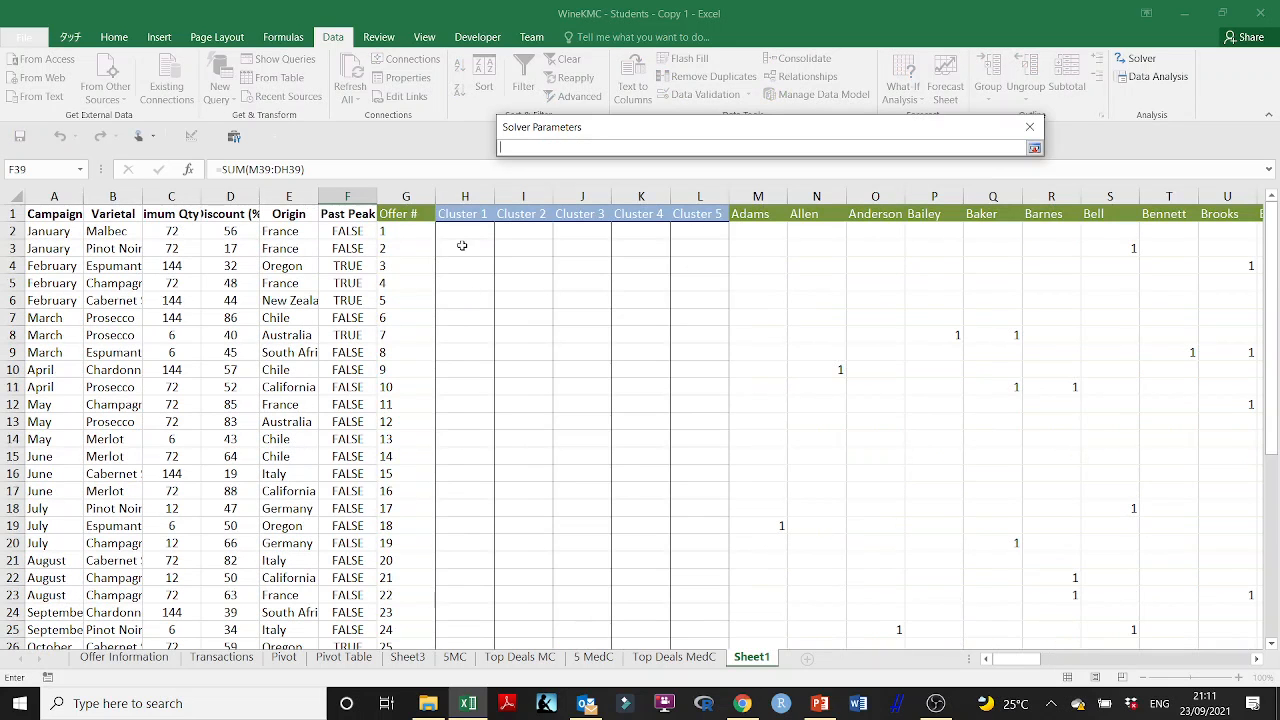
drag(458, 230, 710, 623)
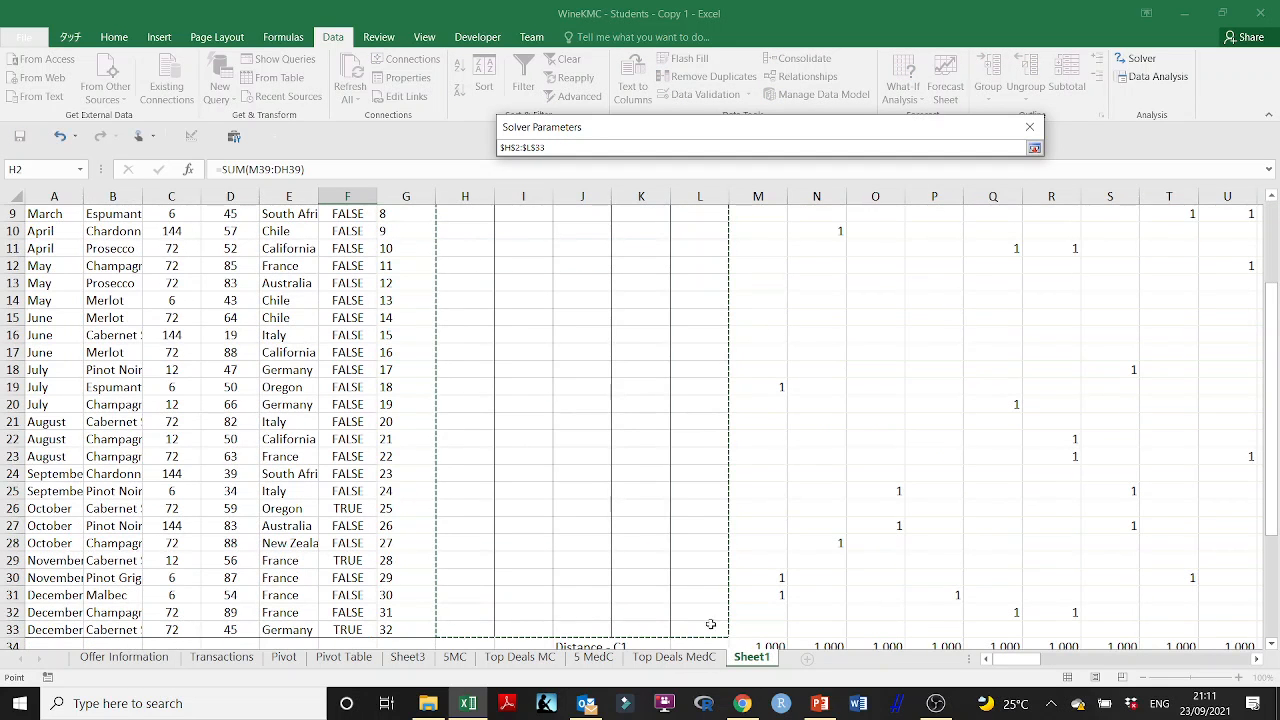
click(1034, 147)
- Add a Solver constraint that restricts $H$2:$L$33 to binary values
click(904, 281)
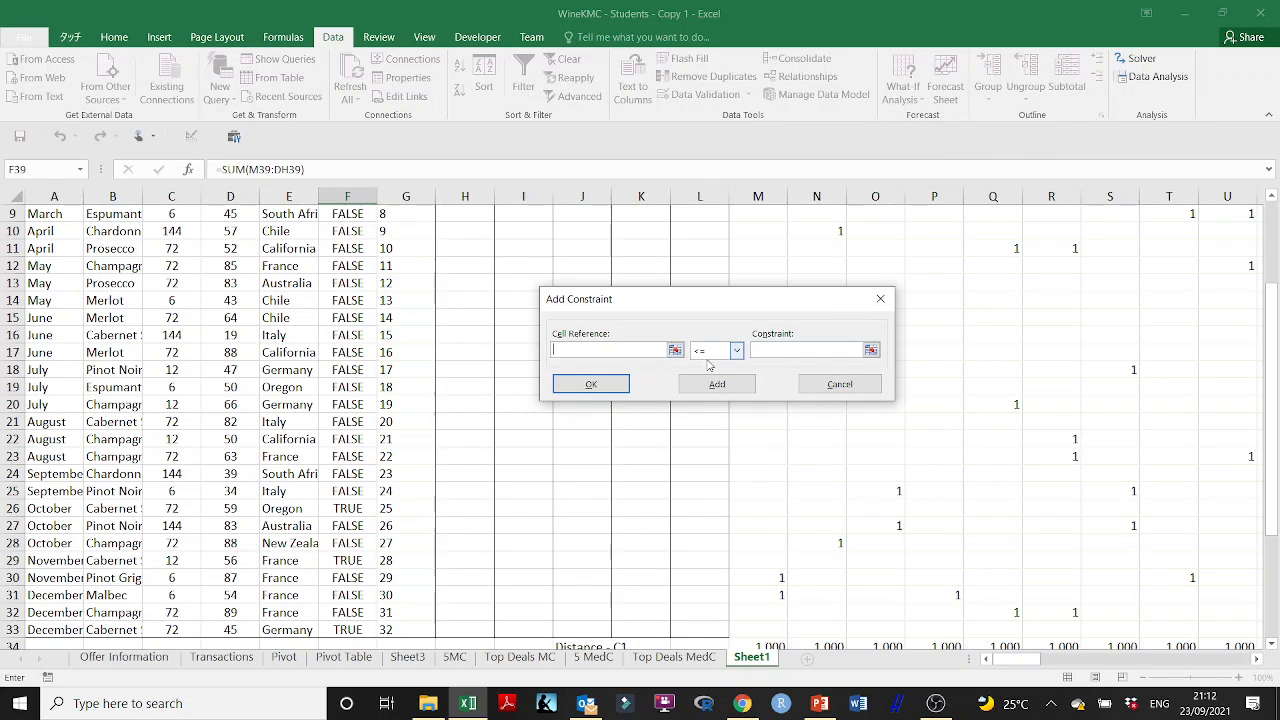
click(676, 352)
scroll(528, 302, up, 3)
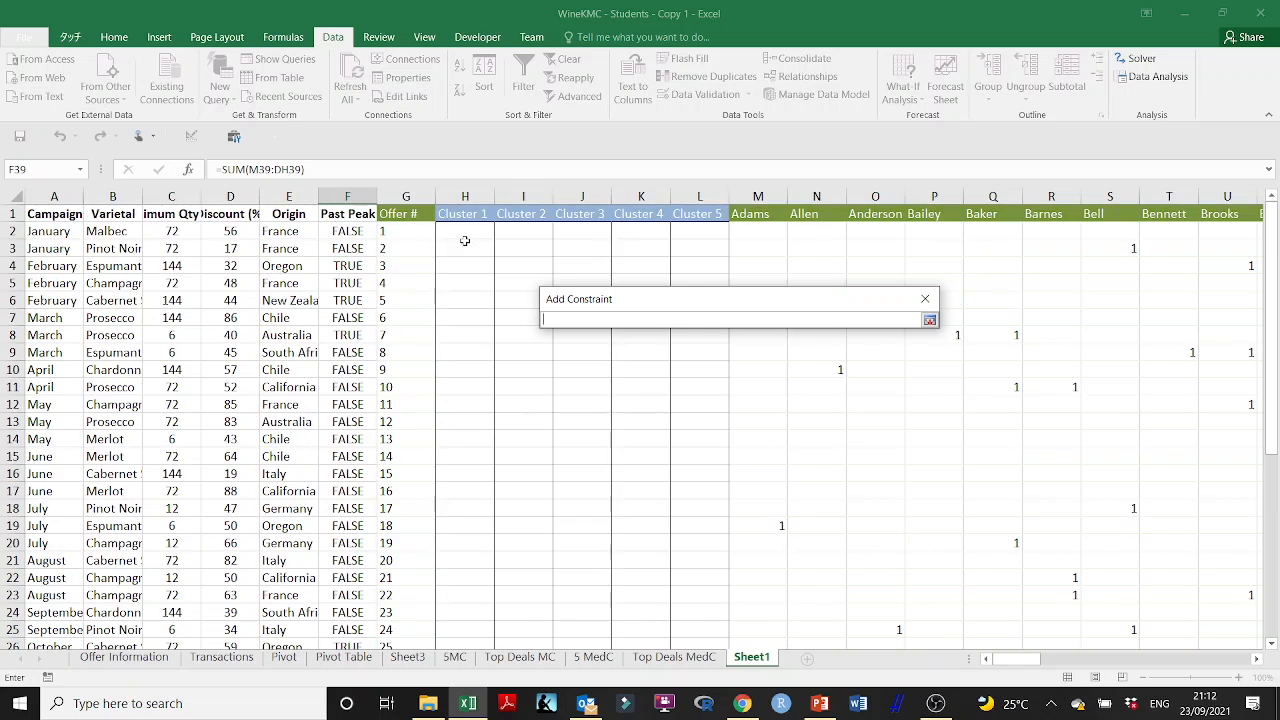
drag(455, 231, 700, 565)
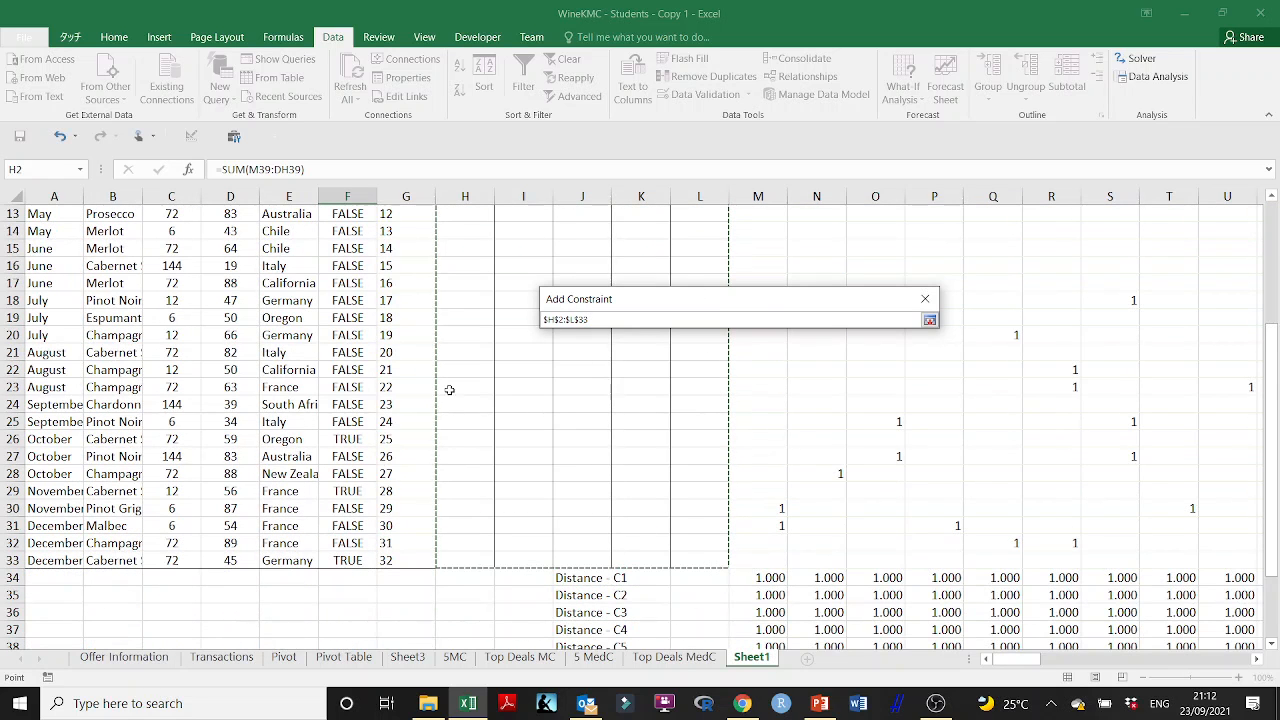
click(929, 319)
click(737, 349)
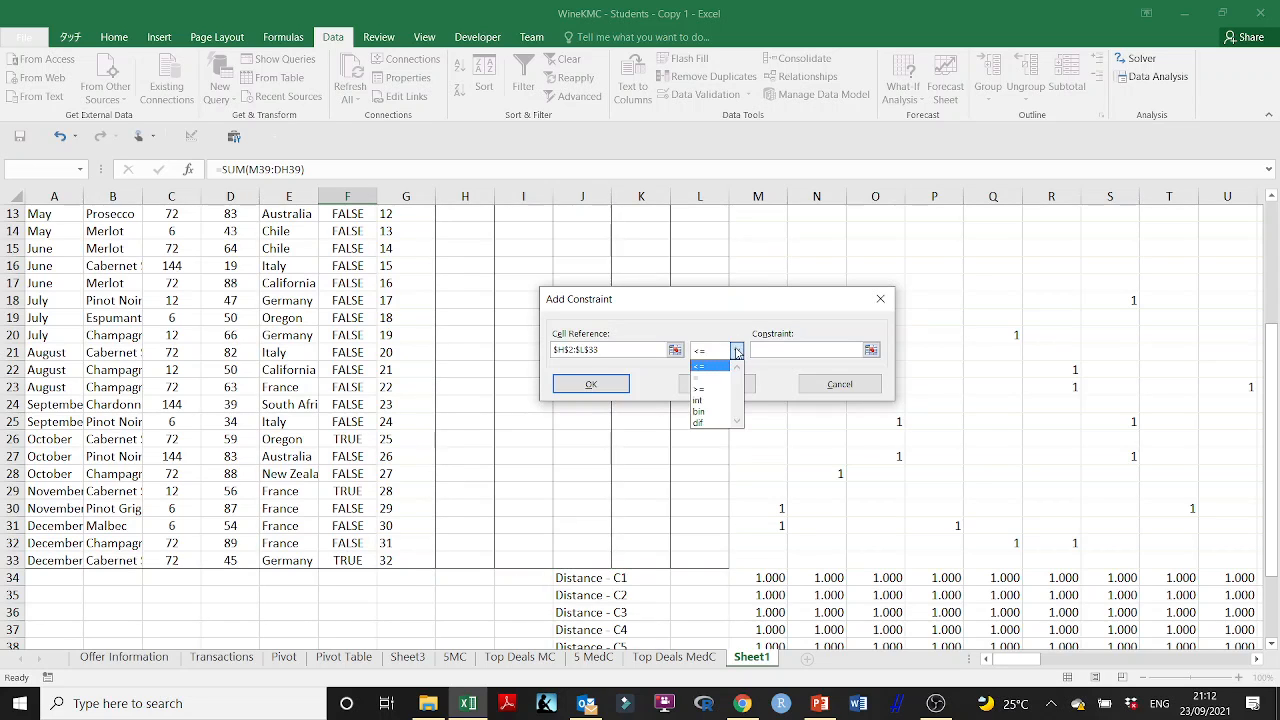
click(712, 413)
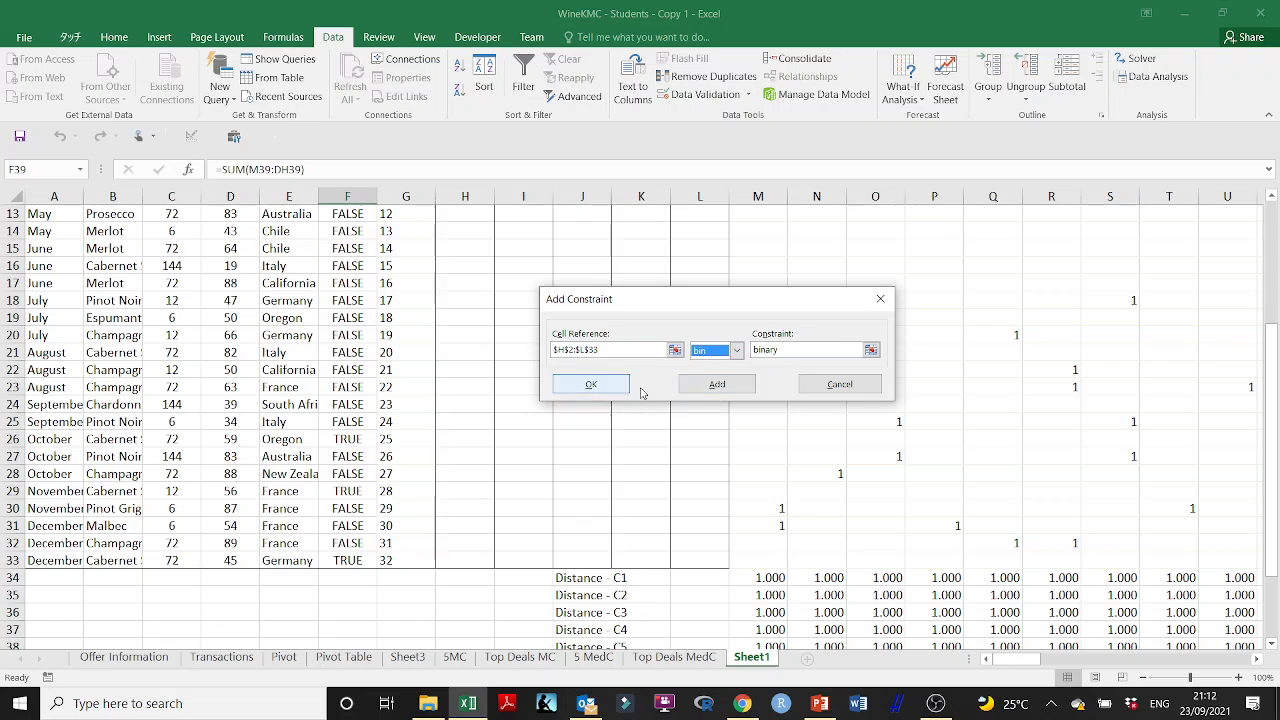
click(716, 385)
click(836, 386)
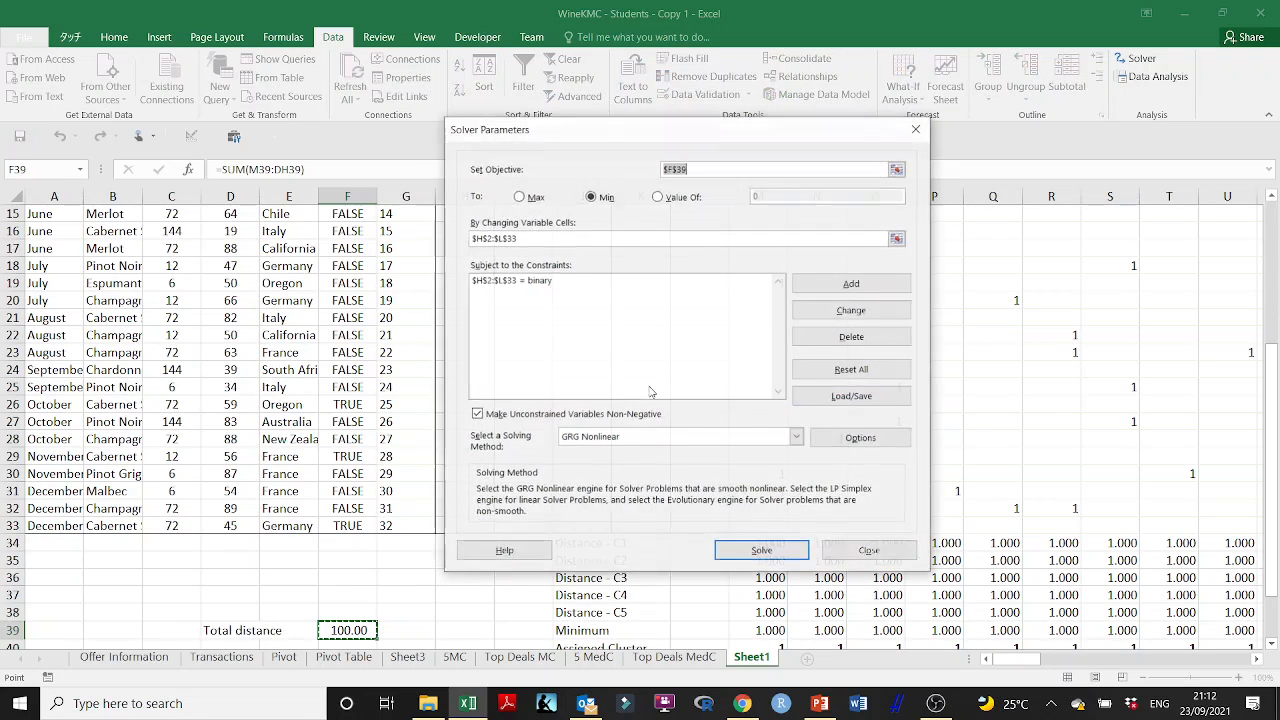
- Adjust the convergence, mutation rate and maximum time without improvement in Solver's Evolutionary options, and start solving
click(860, 440)
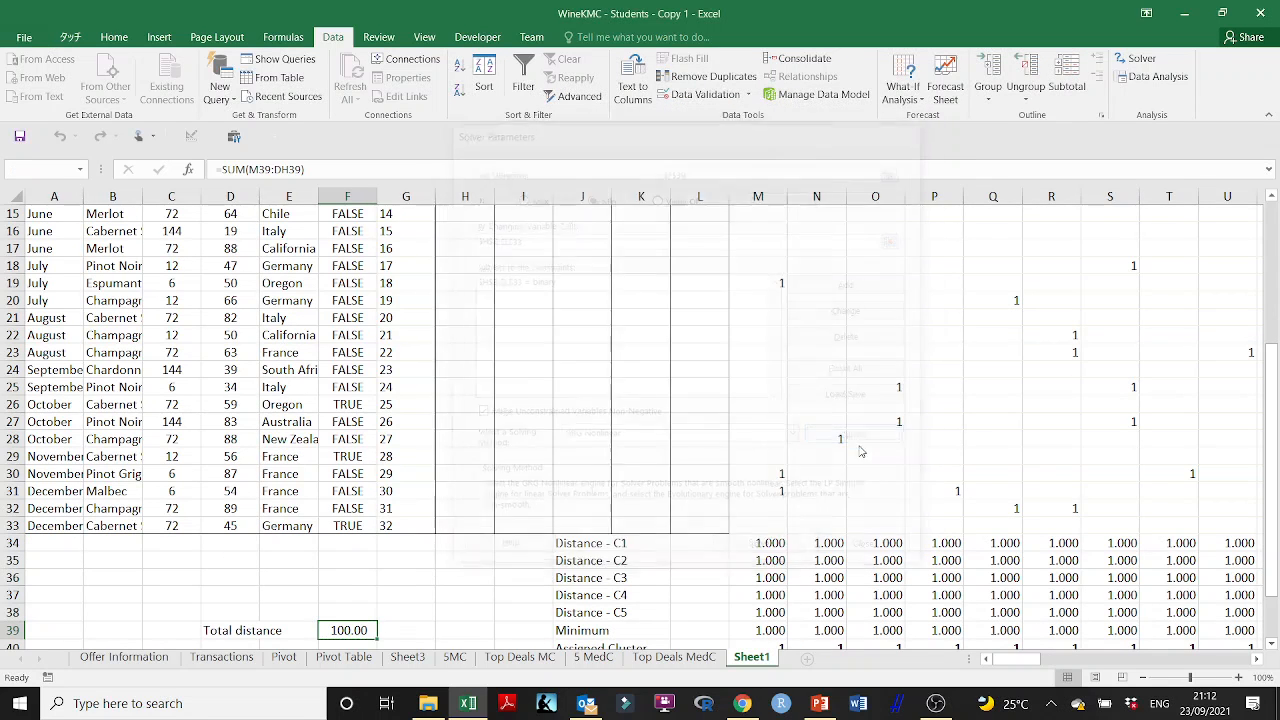
click(635, 156)
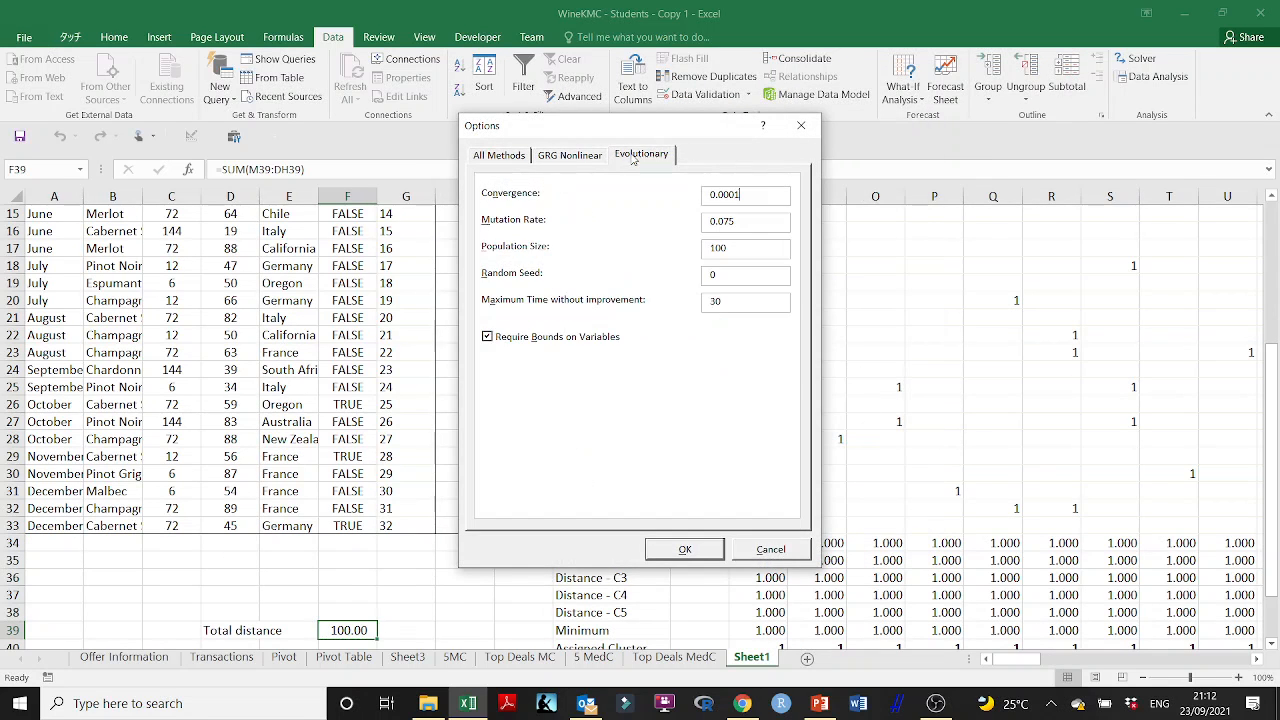
click(740, 194)
text(0)
drag(720, 221, 738, 220)
text(1)
drag(724, 301, 683, 304)
text(6)
click(700, 550)
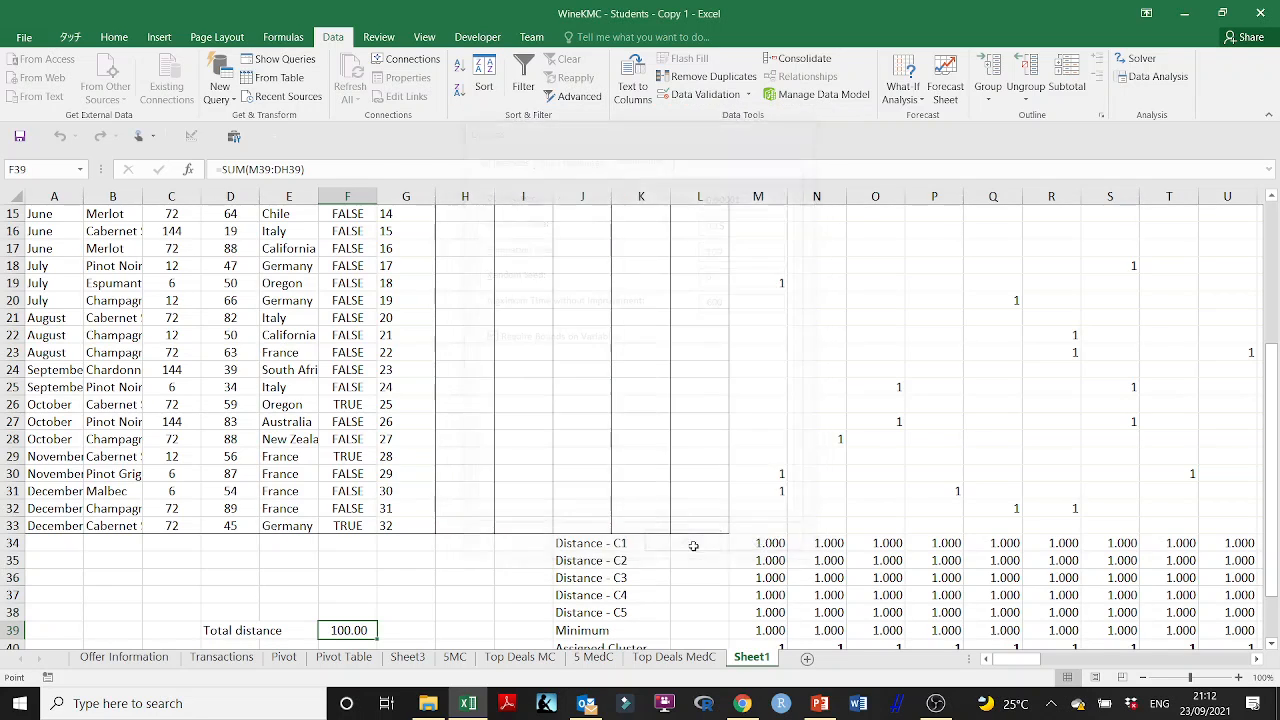
click(724, 550)
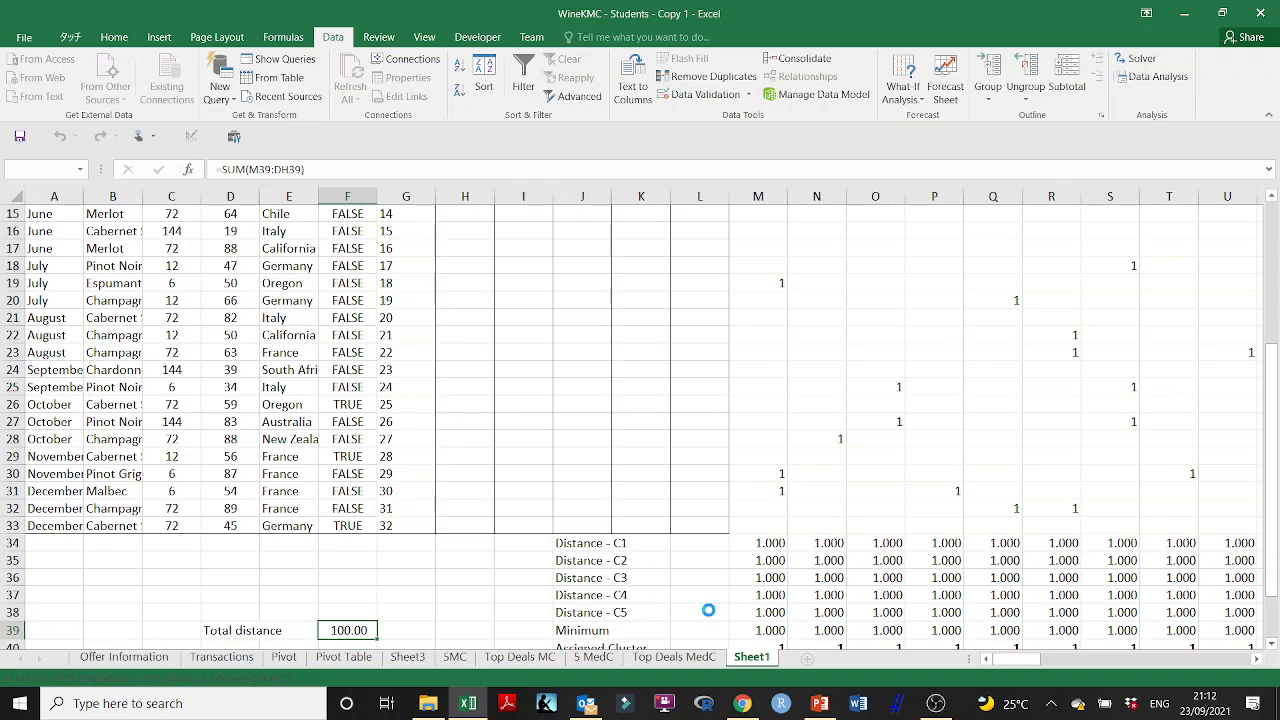
- Switch to Chrome, open moodle.tiu.ac.jp/my/ in a new tab, and log in with the prefilled credentials
mouse_move(740, 711)
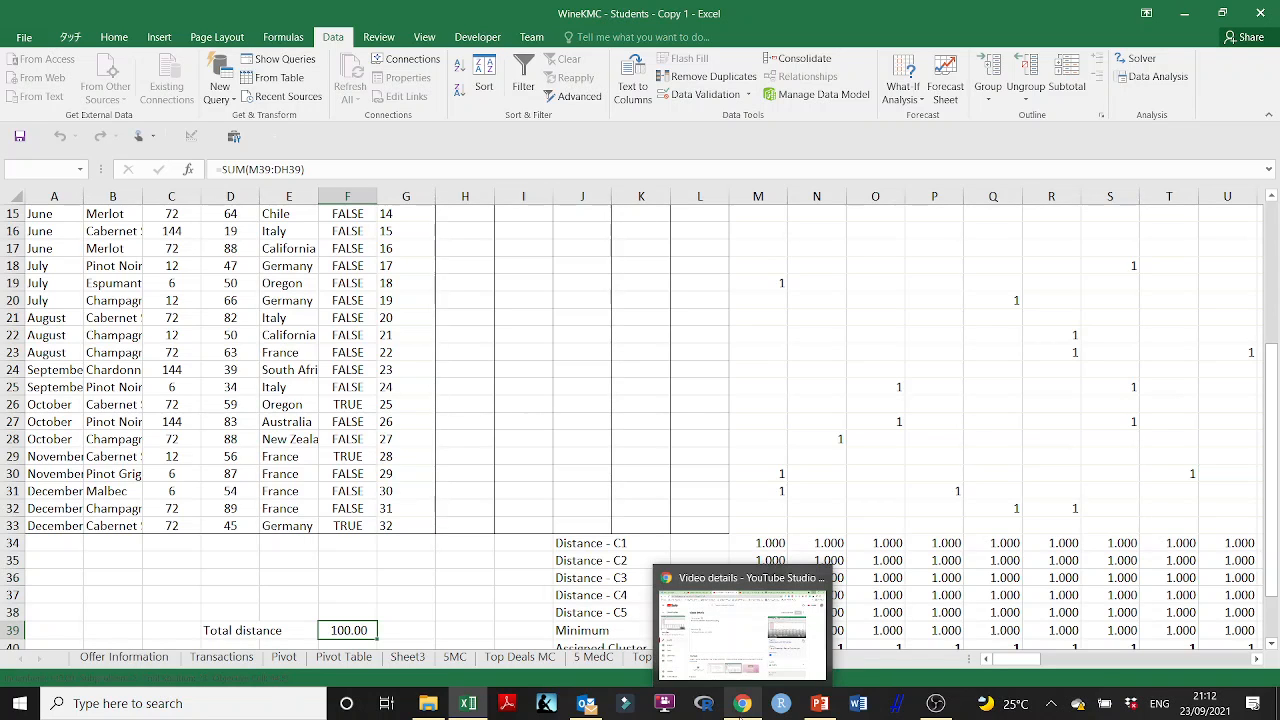
click(742, 711)
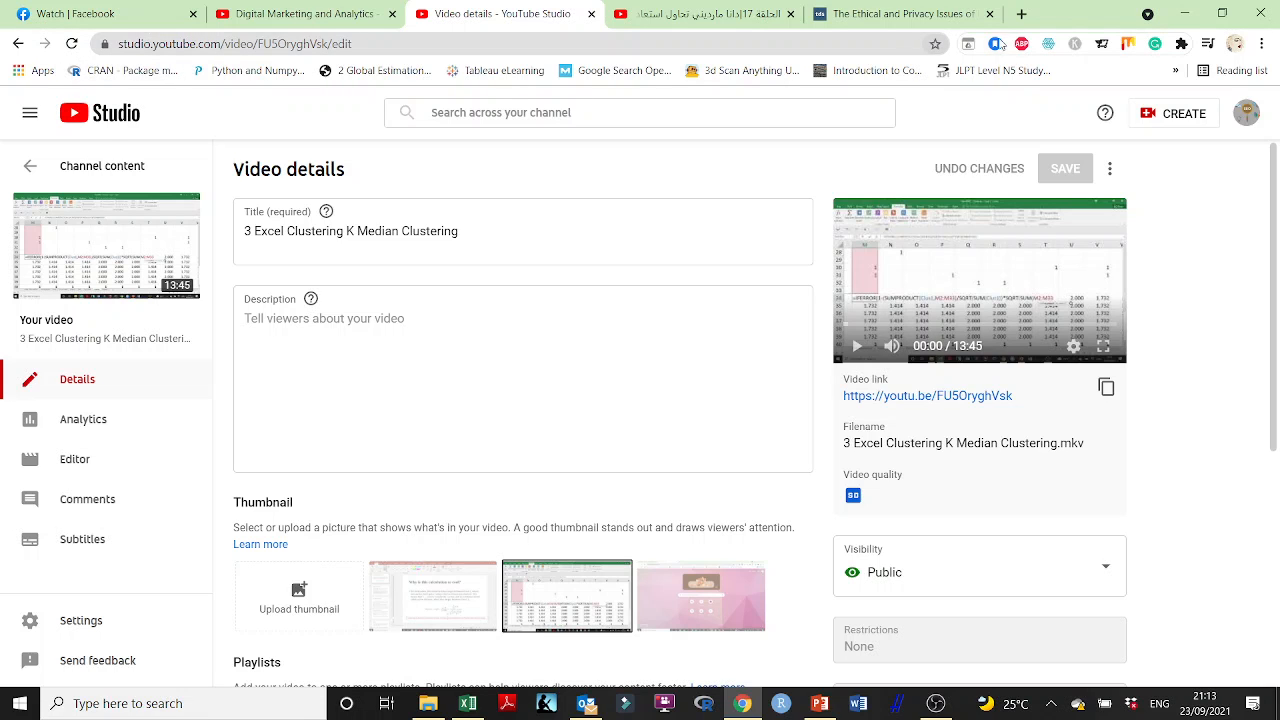
click(1021, 14)
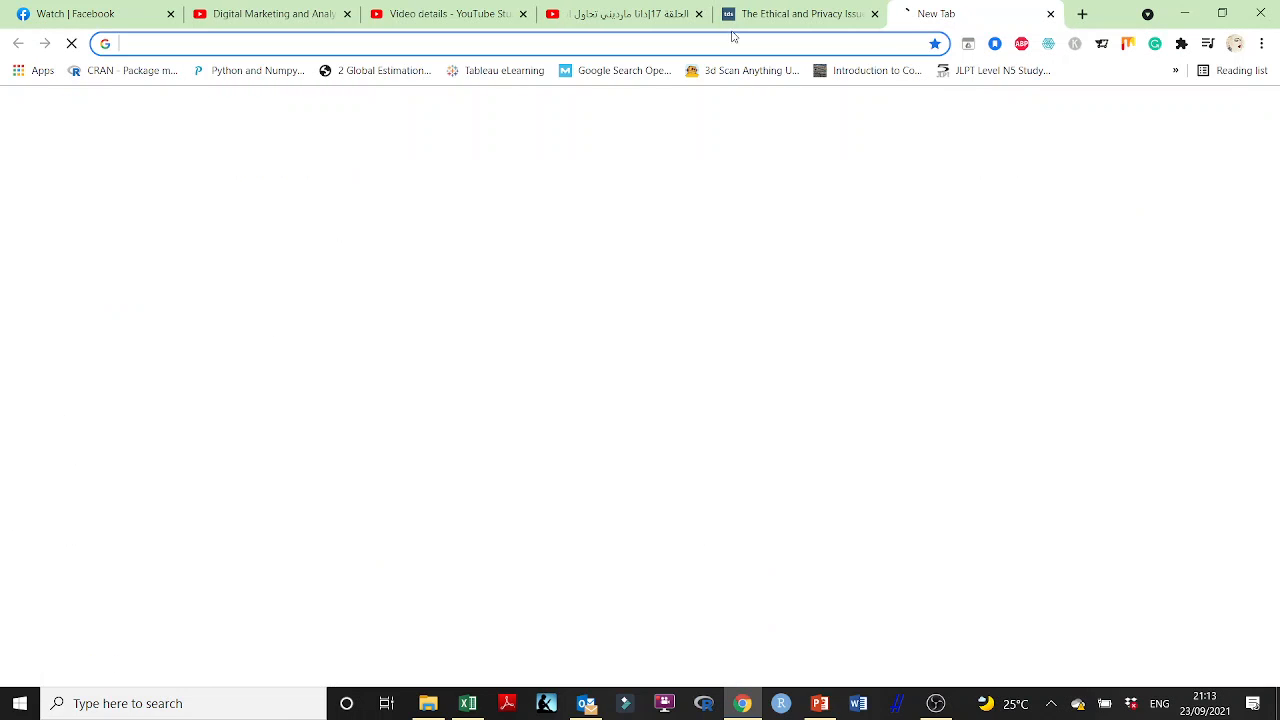
click(484, 41)
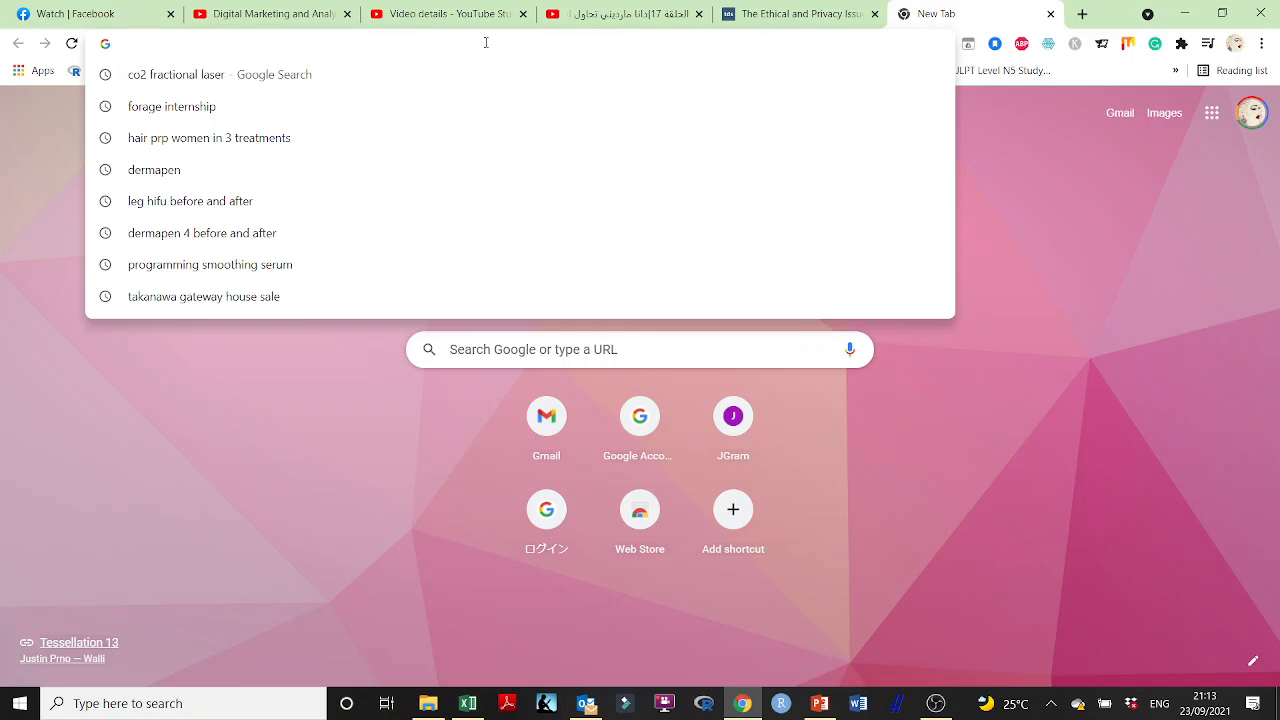
text(moodle.tiu.ac.jp/my/)
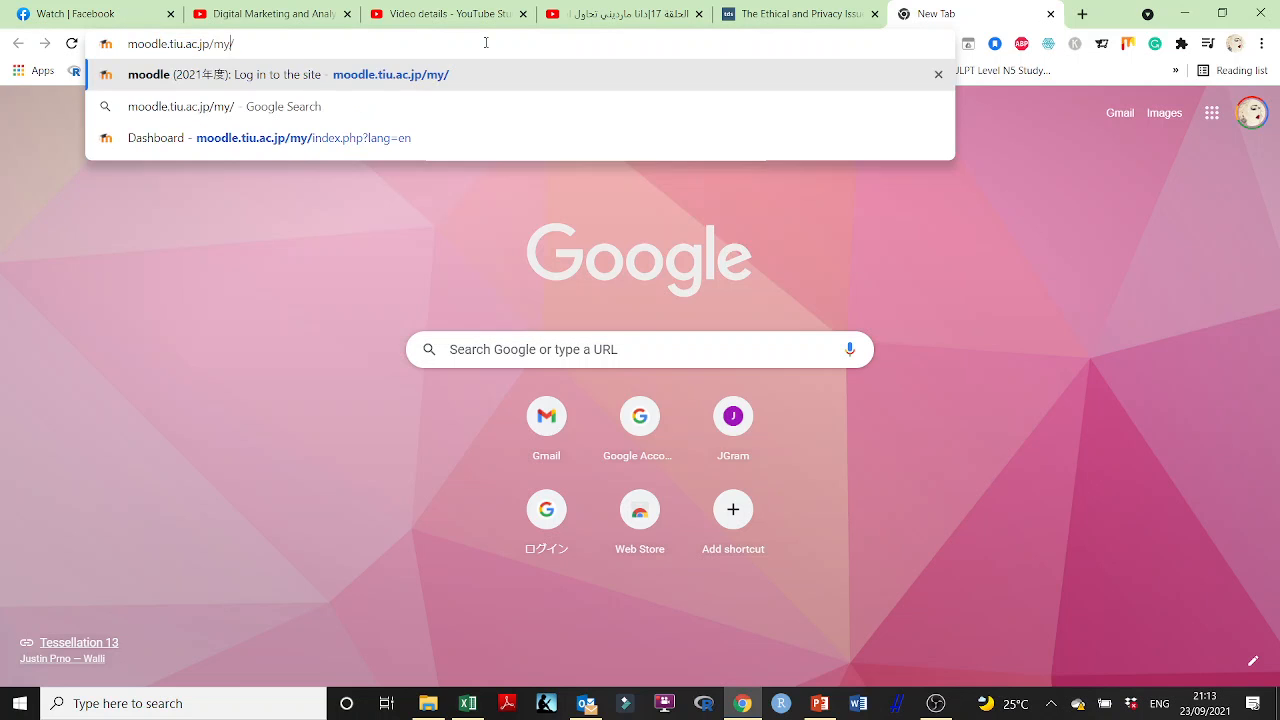
key(Return)
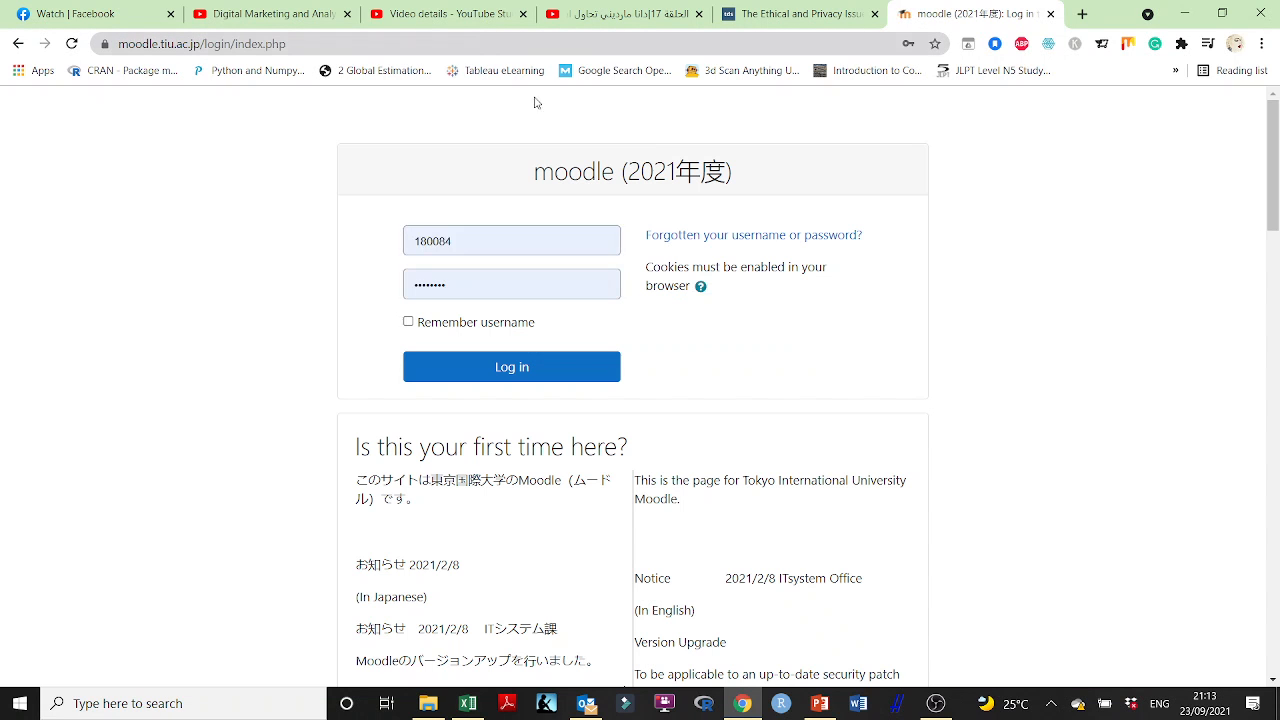
click(546, 362)
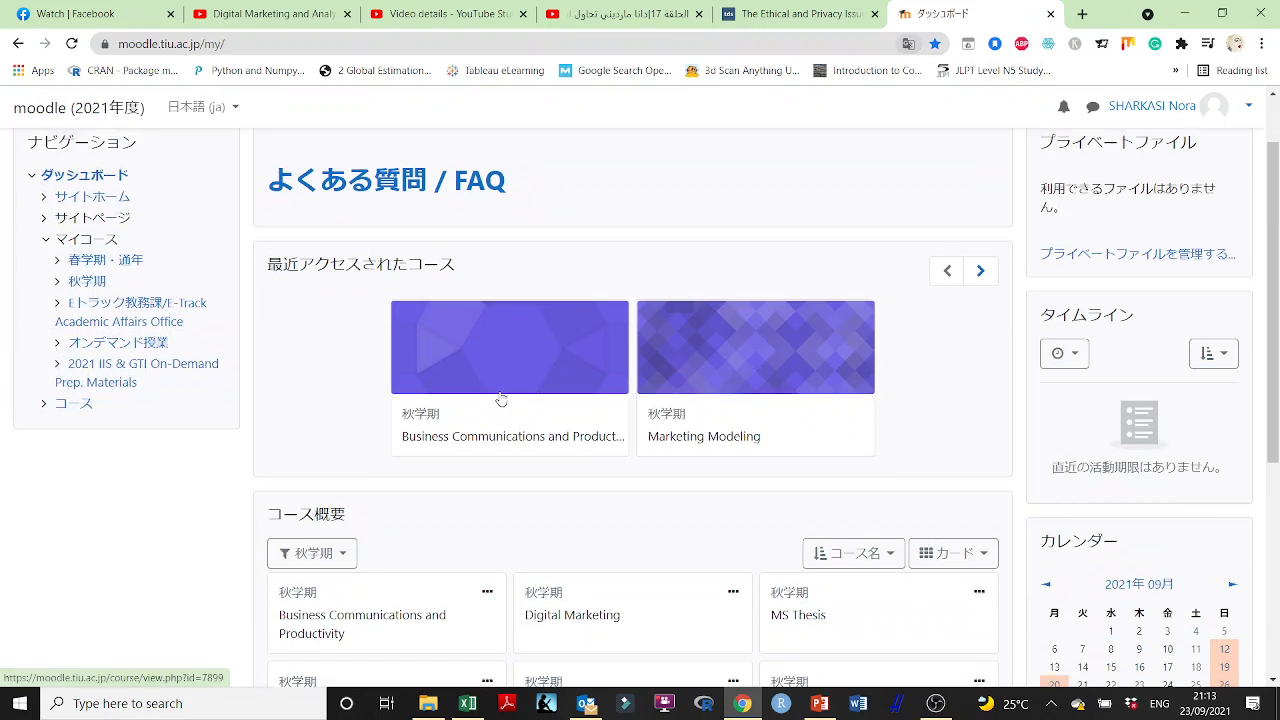
- Display Moodle in English and look through the Business Communications and Productivity course for the K-Median clustering files
click(205, 107)
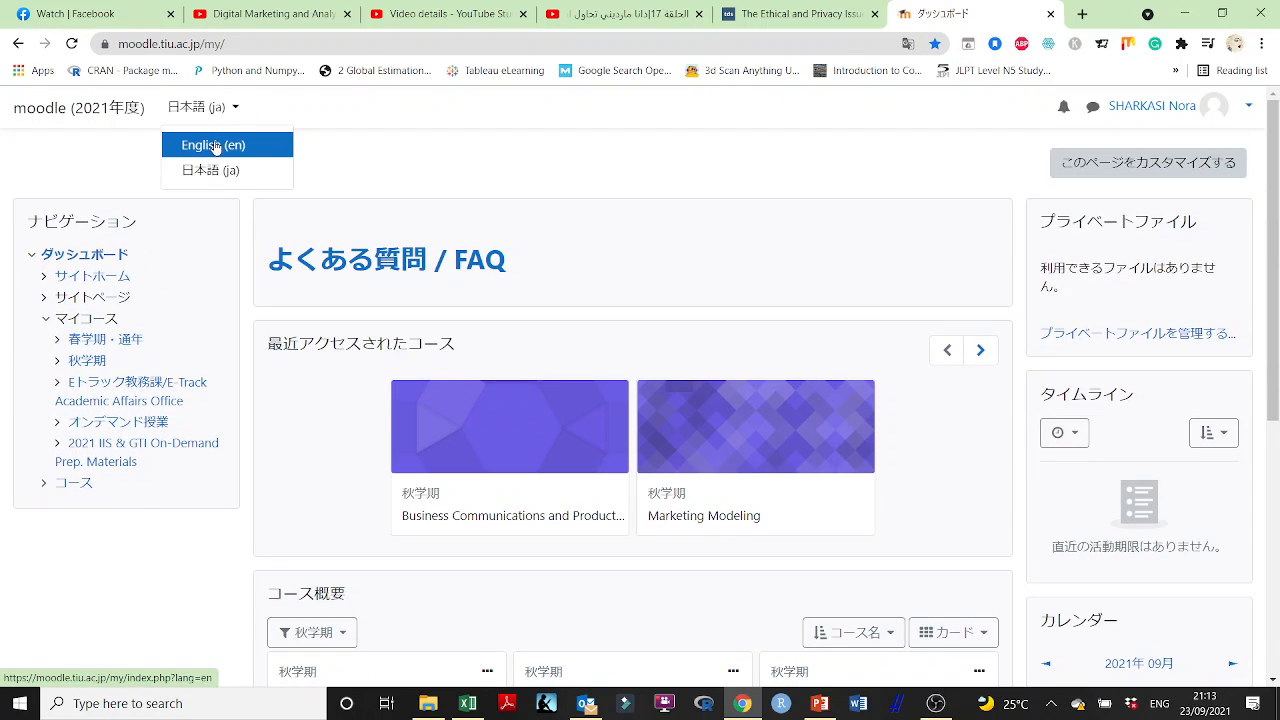
click(210, 144)
scroll(455, 342, down, 4)
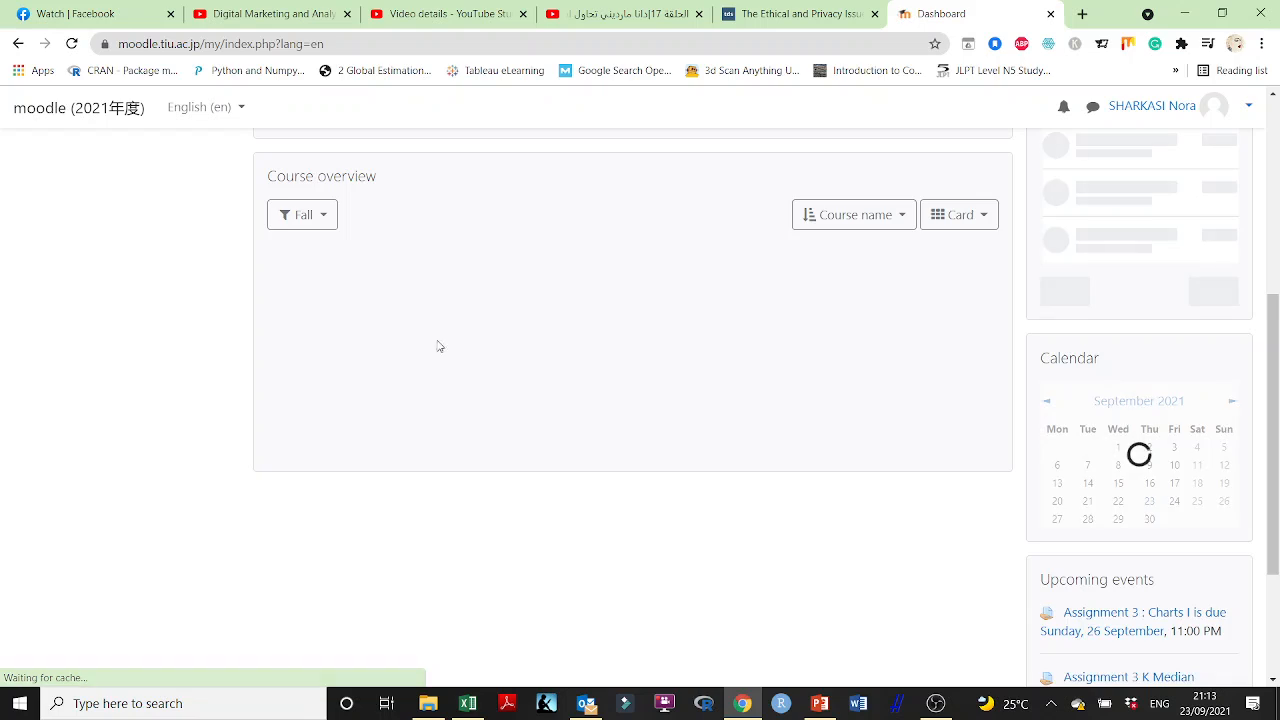
click(382, 315)
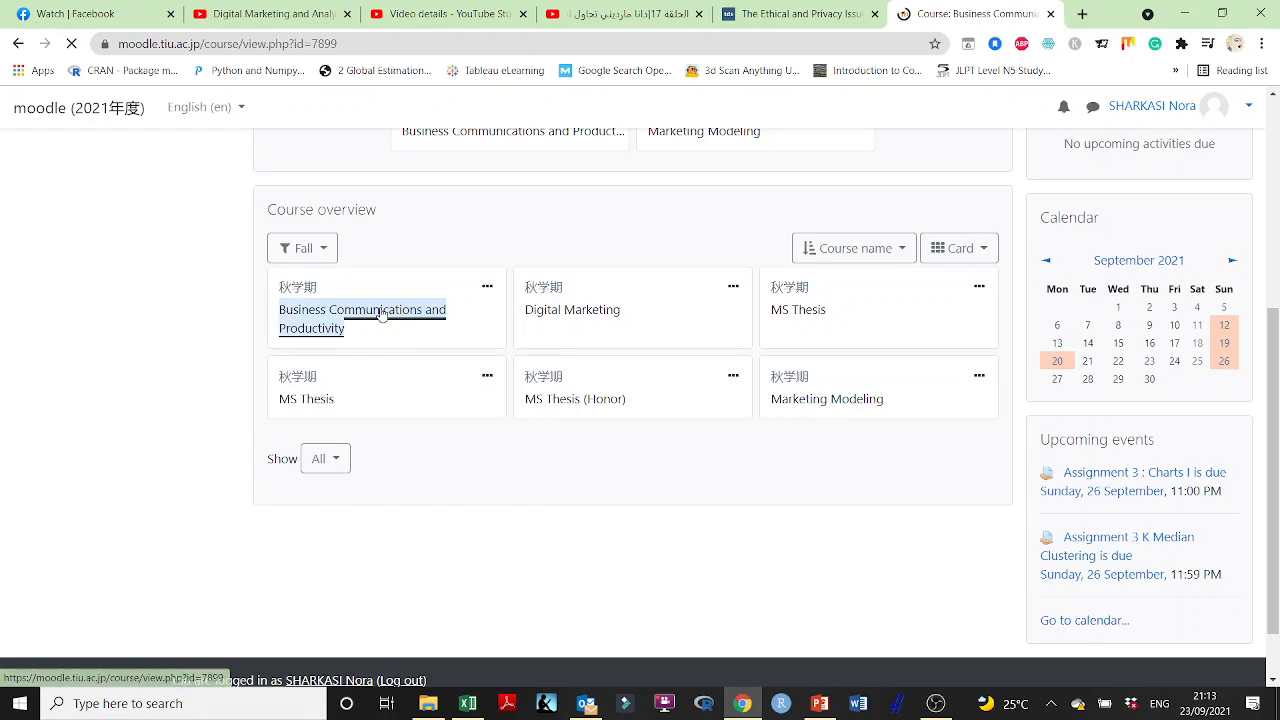
scroll(684, 420, down, 12)
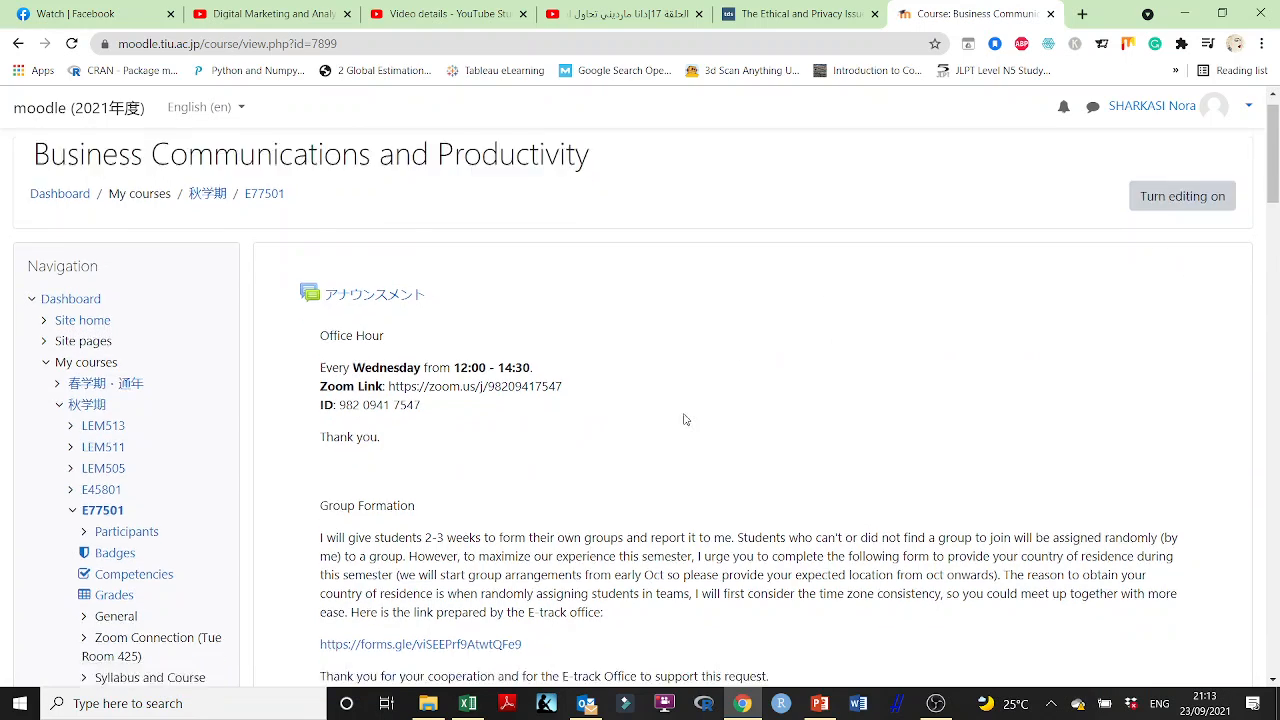
scroll(686, 421, down, 11)
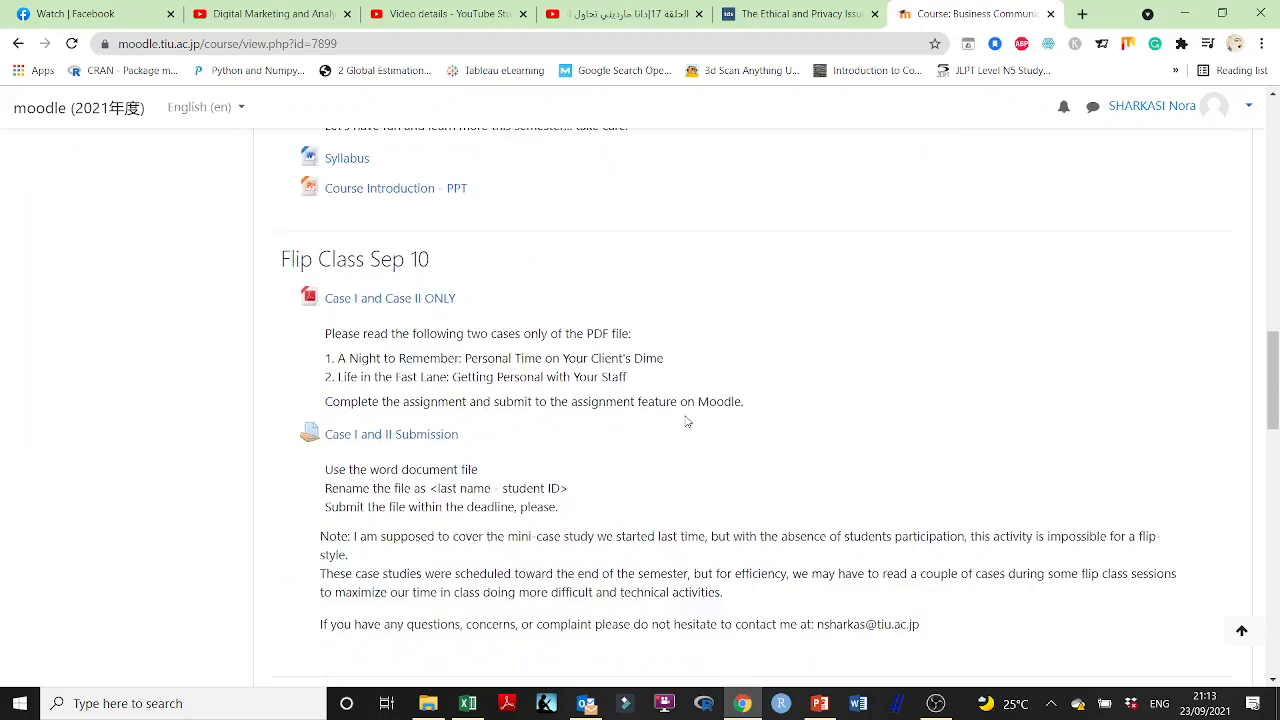
scroll(686, 421, down, 2)
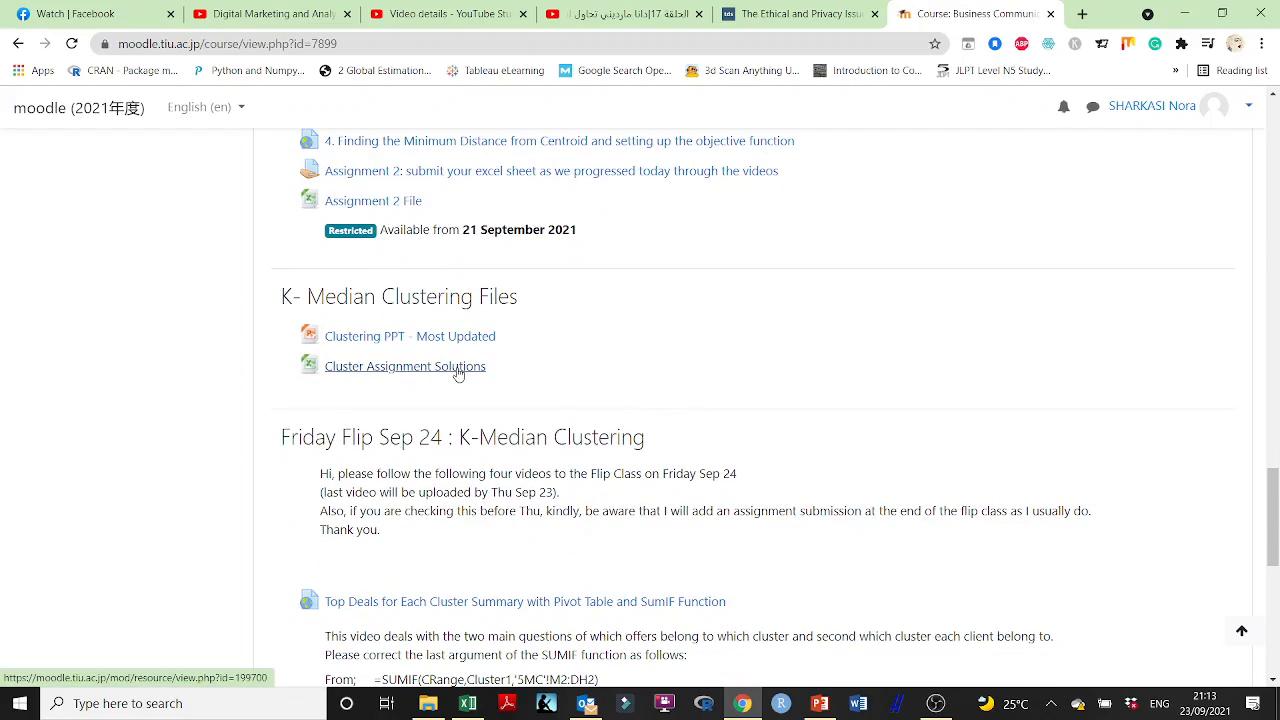
- Try to open the Clusters Assignments Solutions - Students workbook from the A Customer Segmentation folder in File Explorer
click(428, 703)
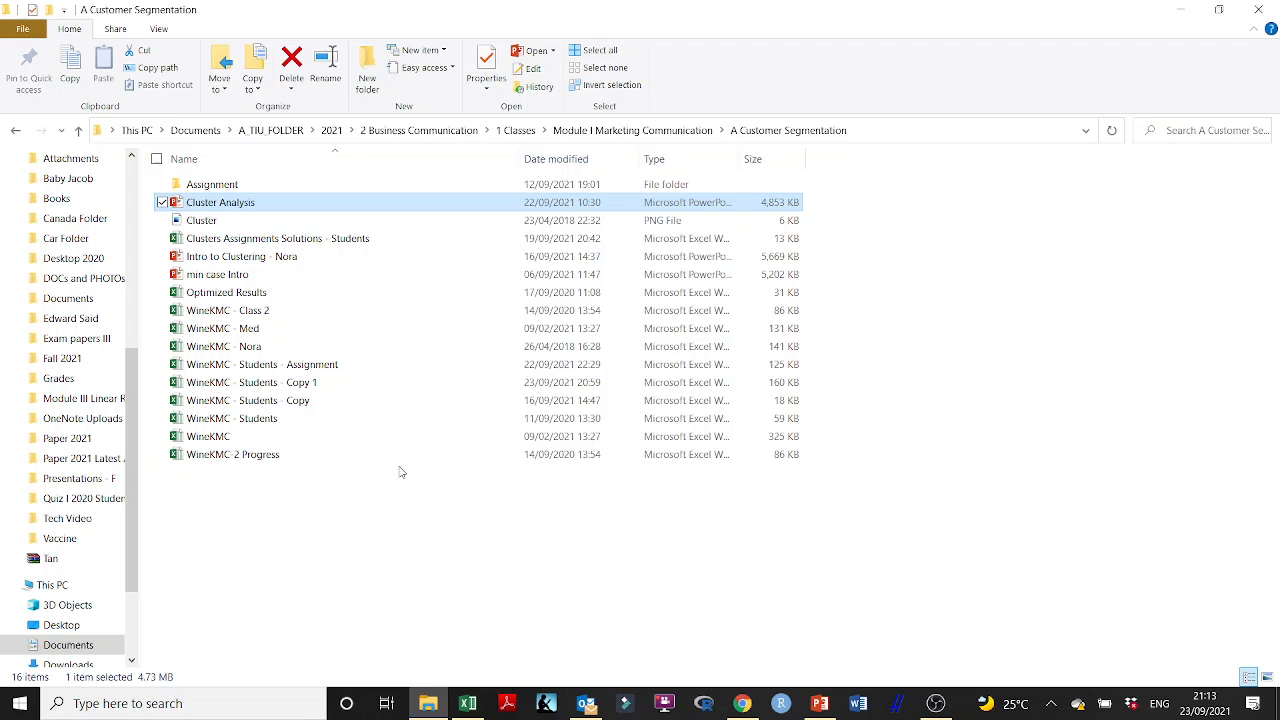
double_click(277, 238)
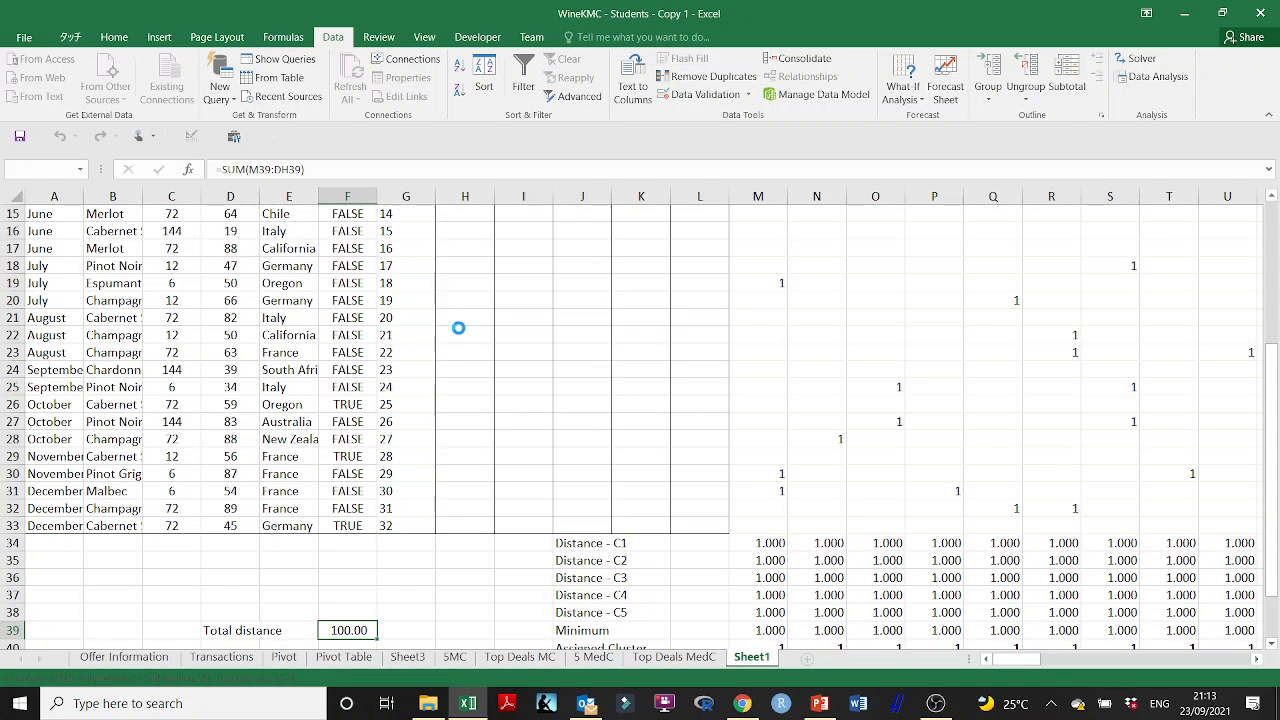
- Stop the running Solver trial, close its results, and check the cluster cells on Sheet1
click(601, 388)
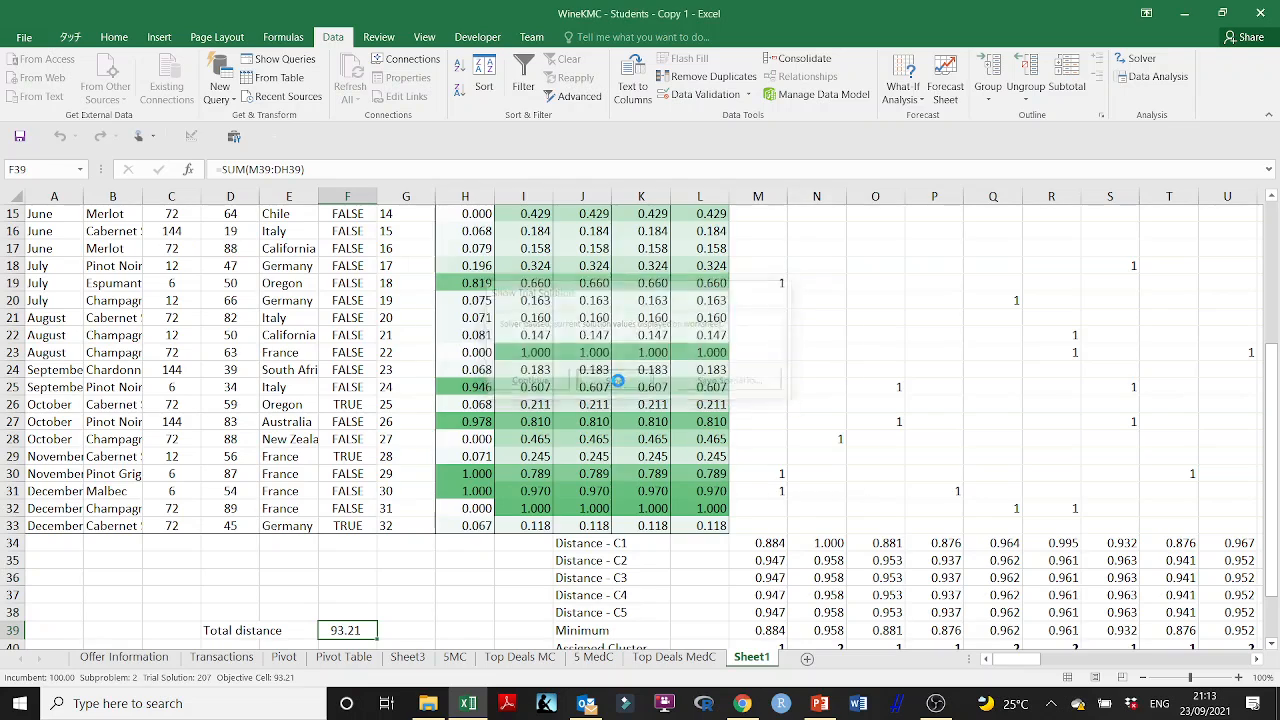
click(445, 385)
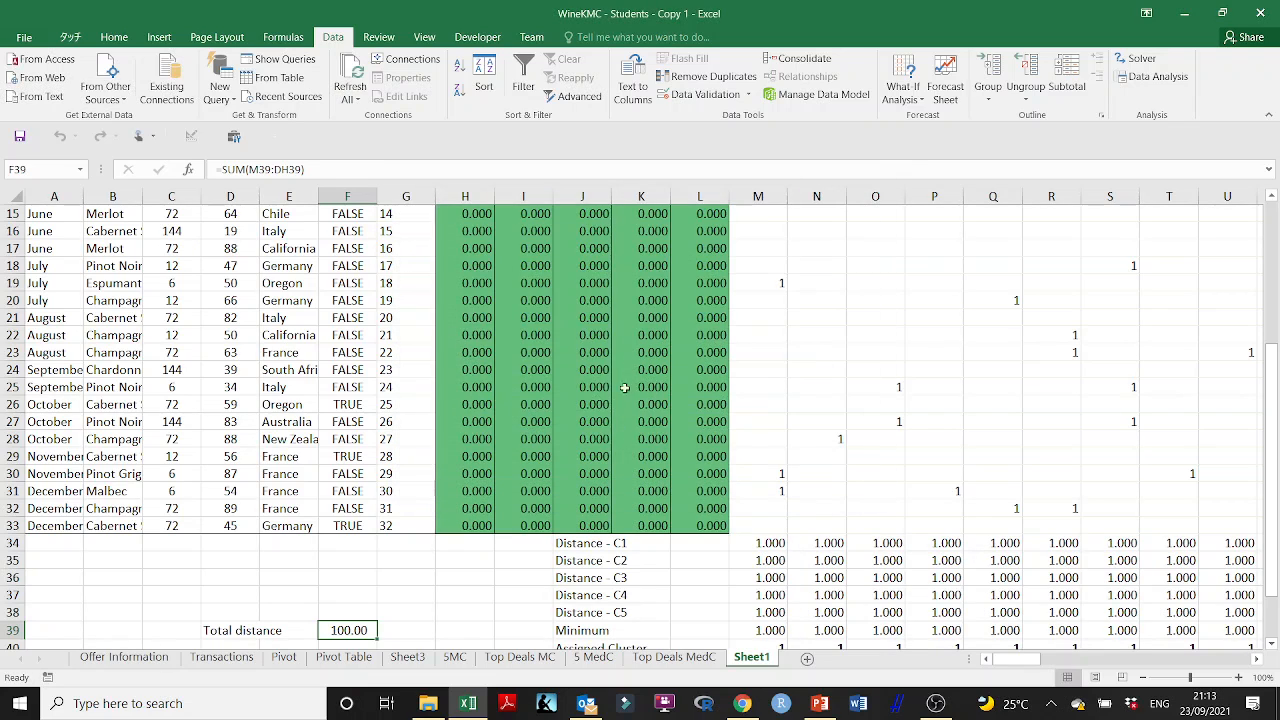
scroll(645, 420, up, 5)
scroll(637, 425, down, 1)
scroll(637, 424, down, 1)
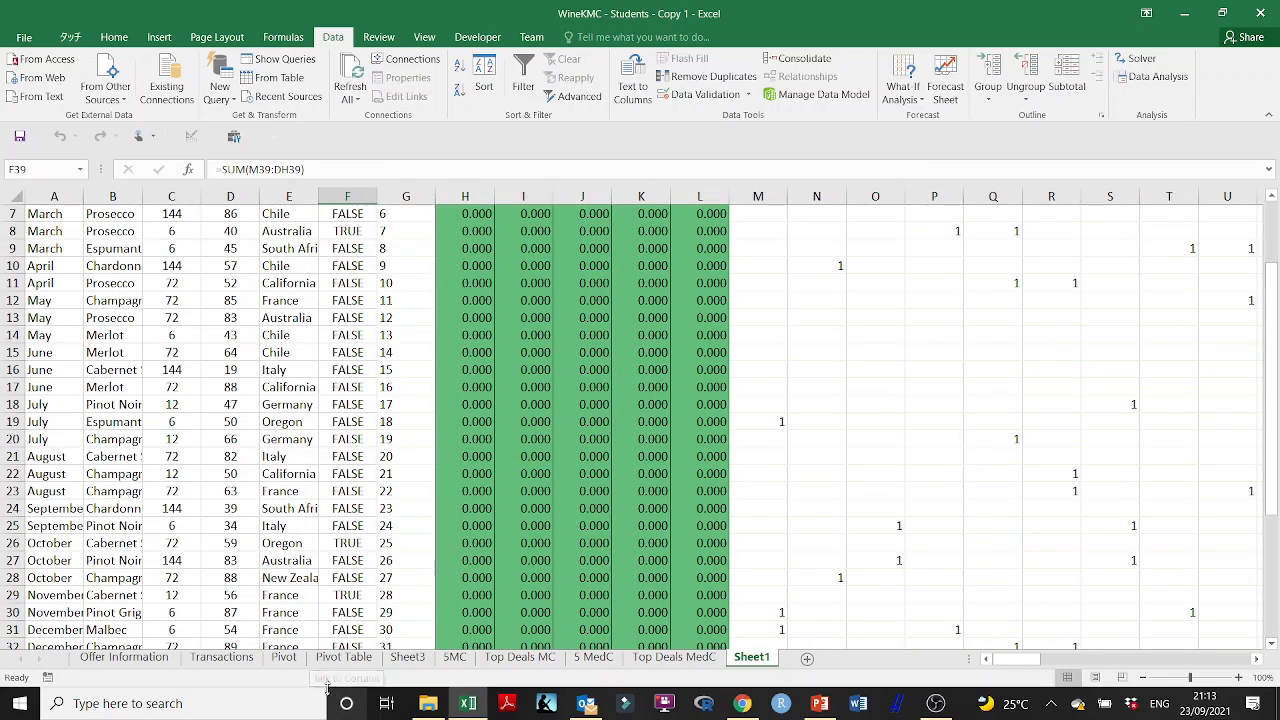
- Open the Clusters Assignments Solutions - Students workbook and copy the cluster values in A2:E33 of the 5 medC sheet
click(427, 703)
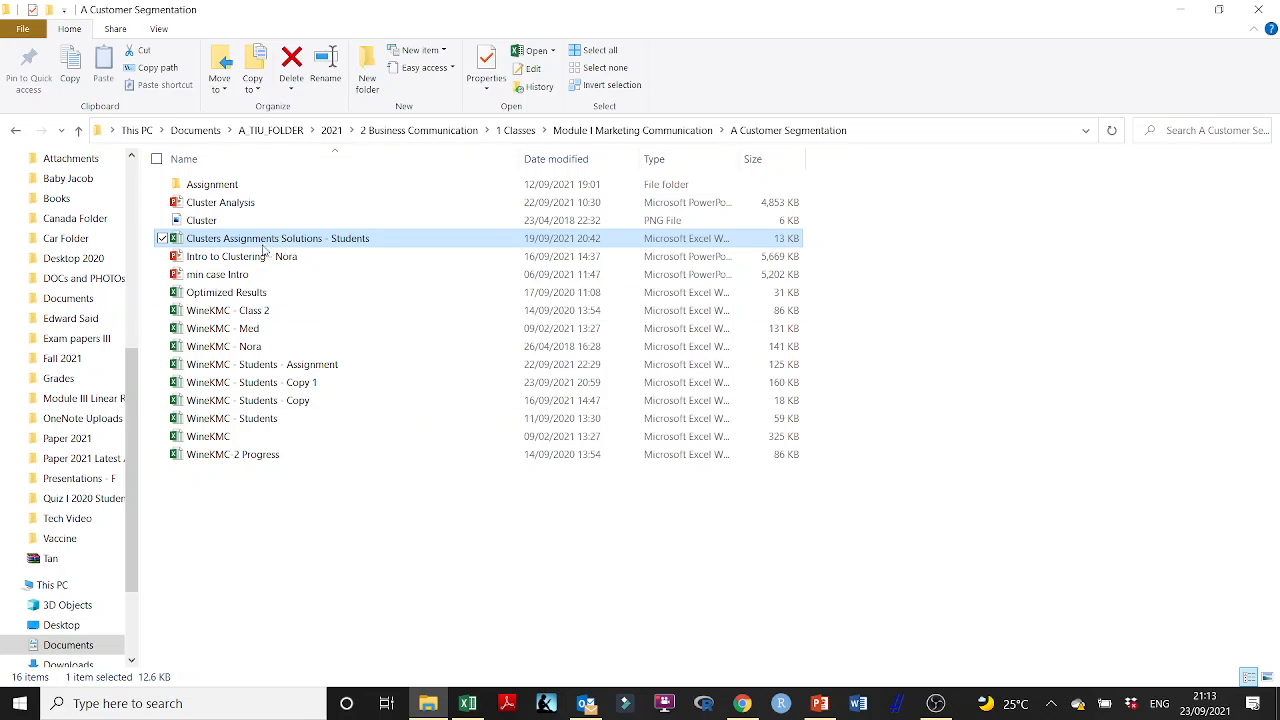
double_click(350, 240)
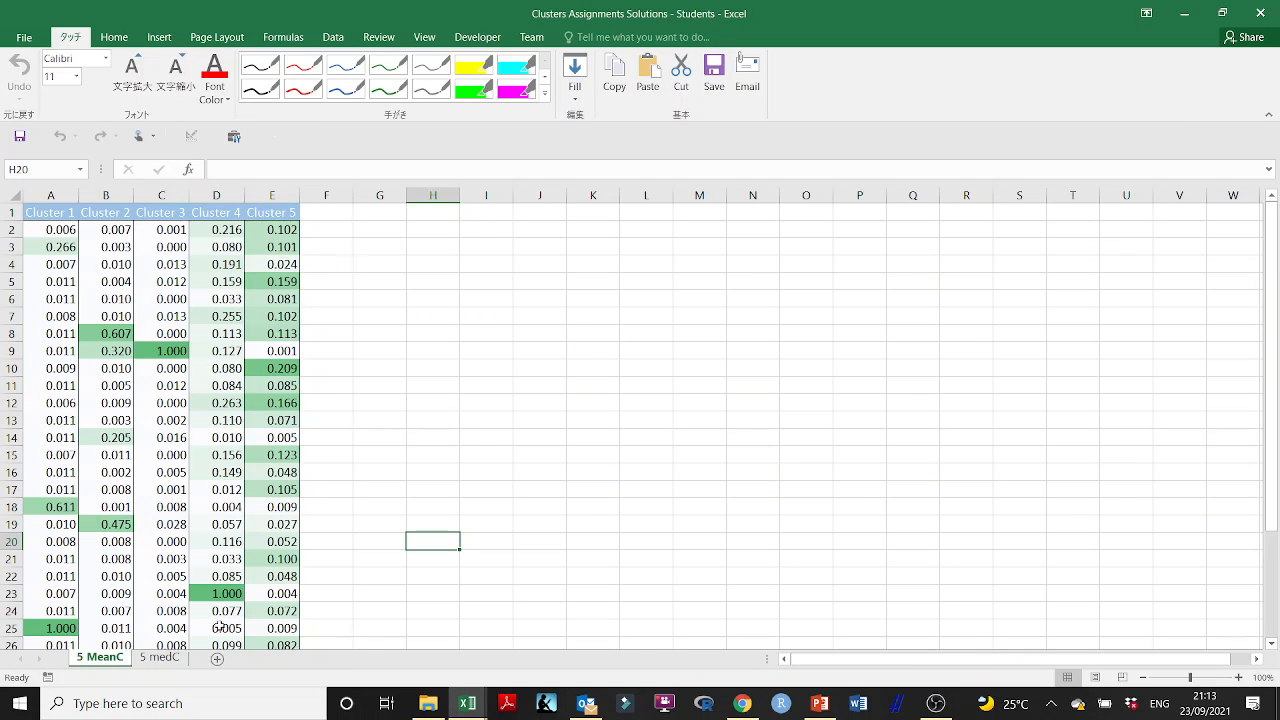
click(159, 657)
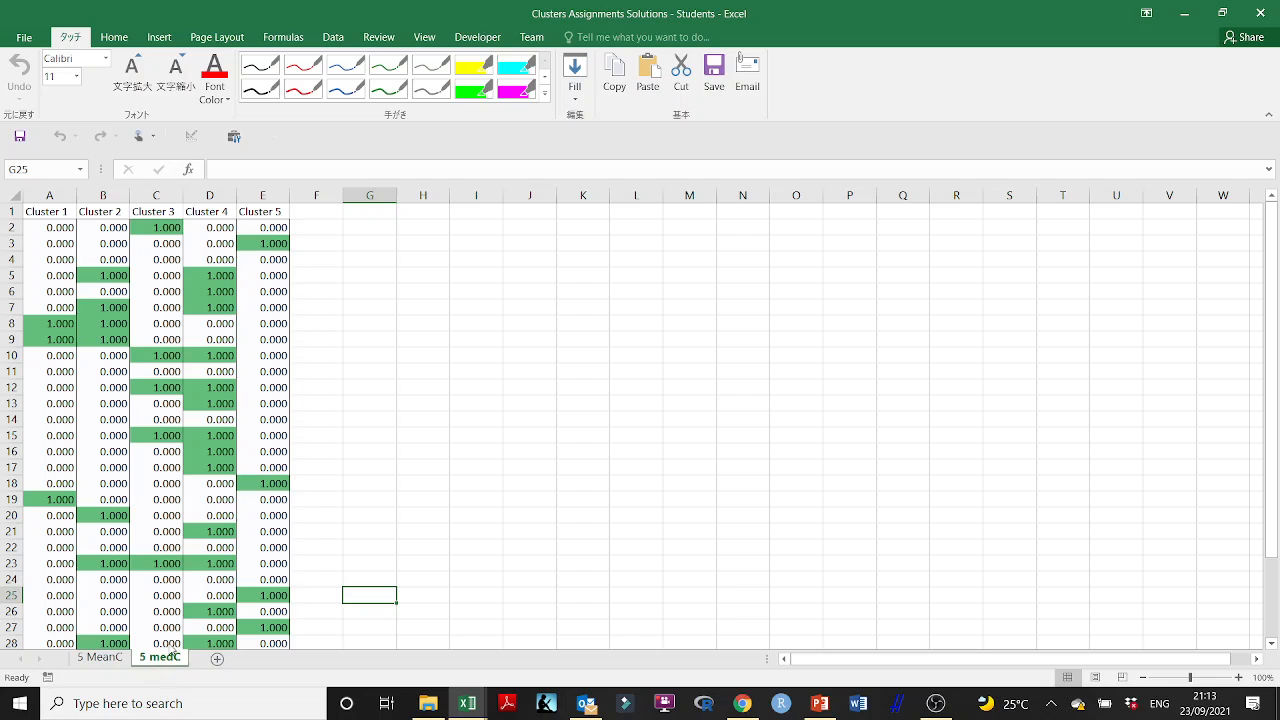
drag(72, 228, 277, 627)
key(ctrl+c)
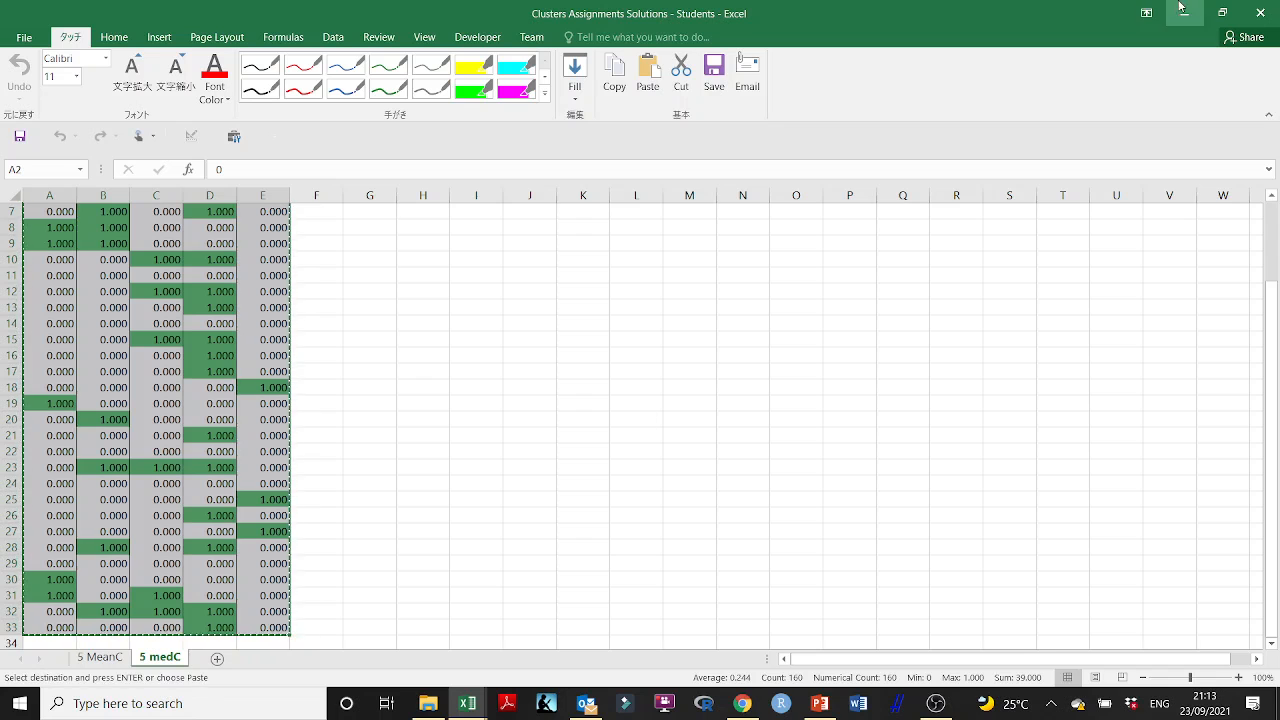
- Paste the copied cluster values into Sheet1 of WineKMC - Students - Copy 1 starting at H2, and check the distances below
click(1188, 8)
scroll(540, 330, up, 2)
click(465, 214)
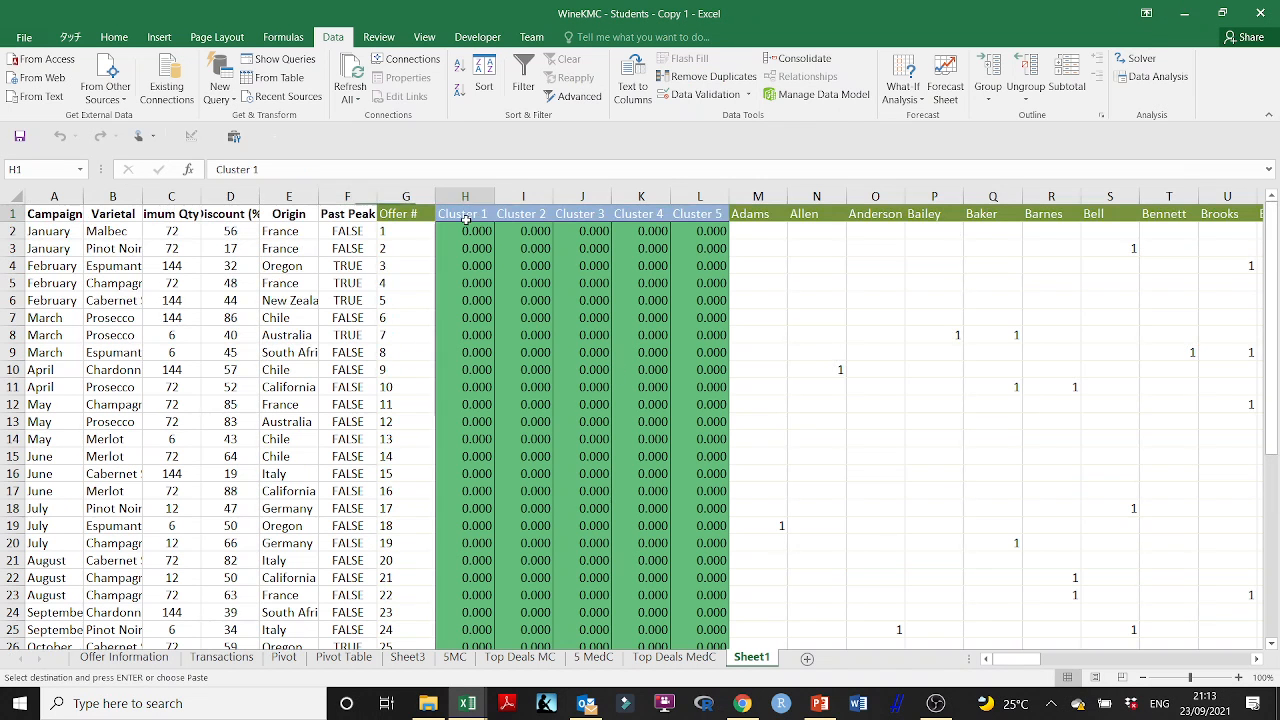
click(469, 231)
key(ctrl+v)
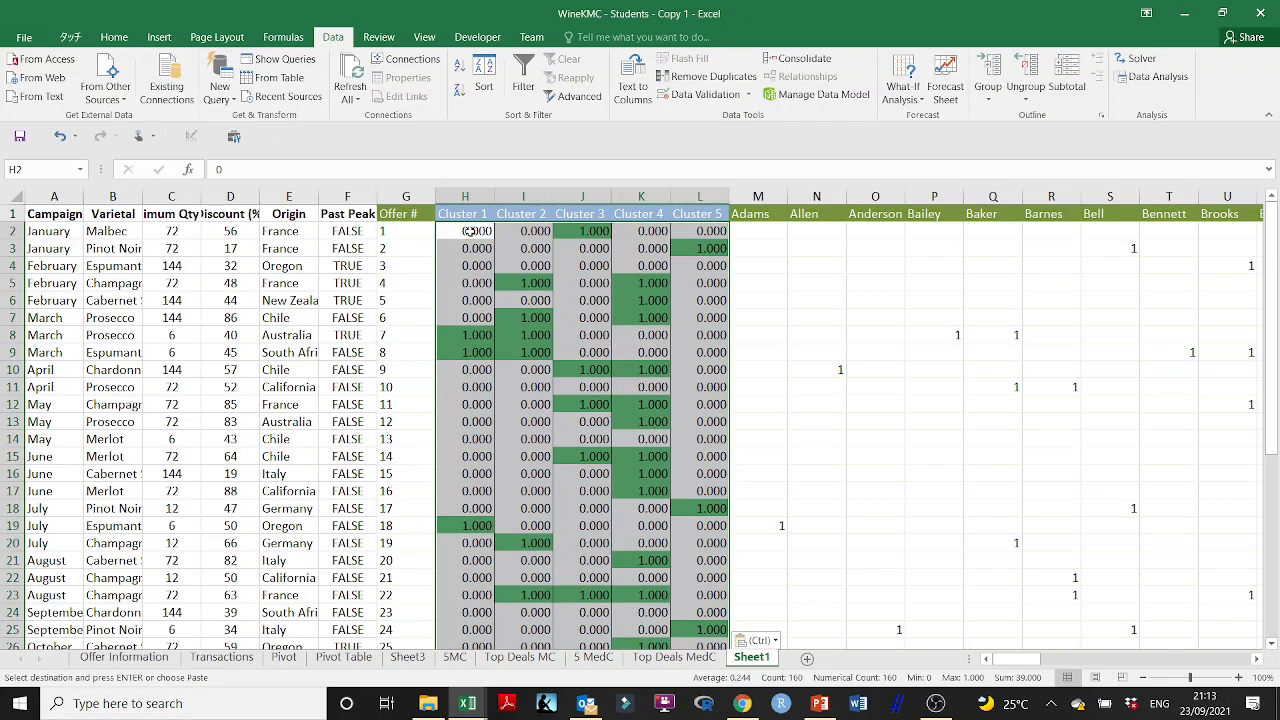
click(596, 297)
scroll(446, 426, down, 8)
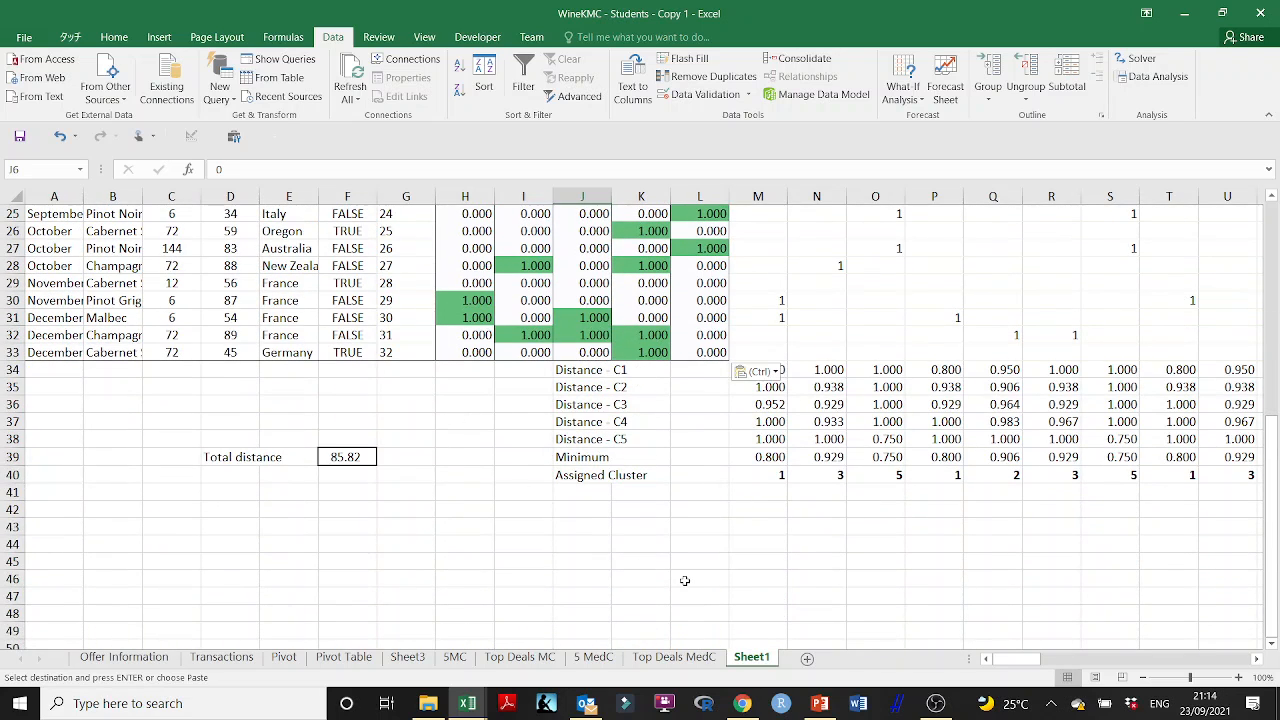
click(685, 581)
key(Escape)
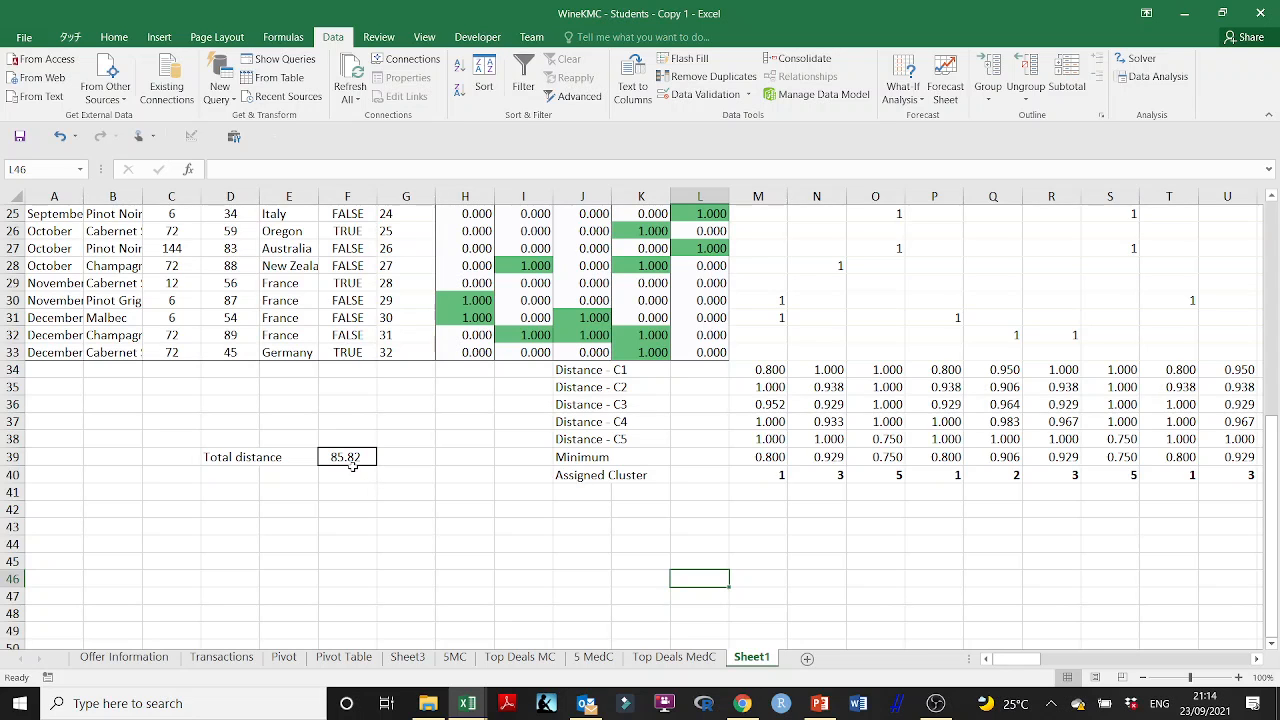
- Open the WineKMC workbook from File Explorer and examine the total distance and Cluster 1 distance formulas on the 5MedC sheet
click(428, 703)
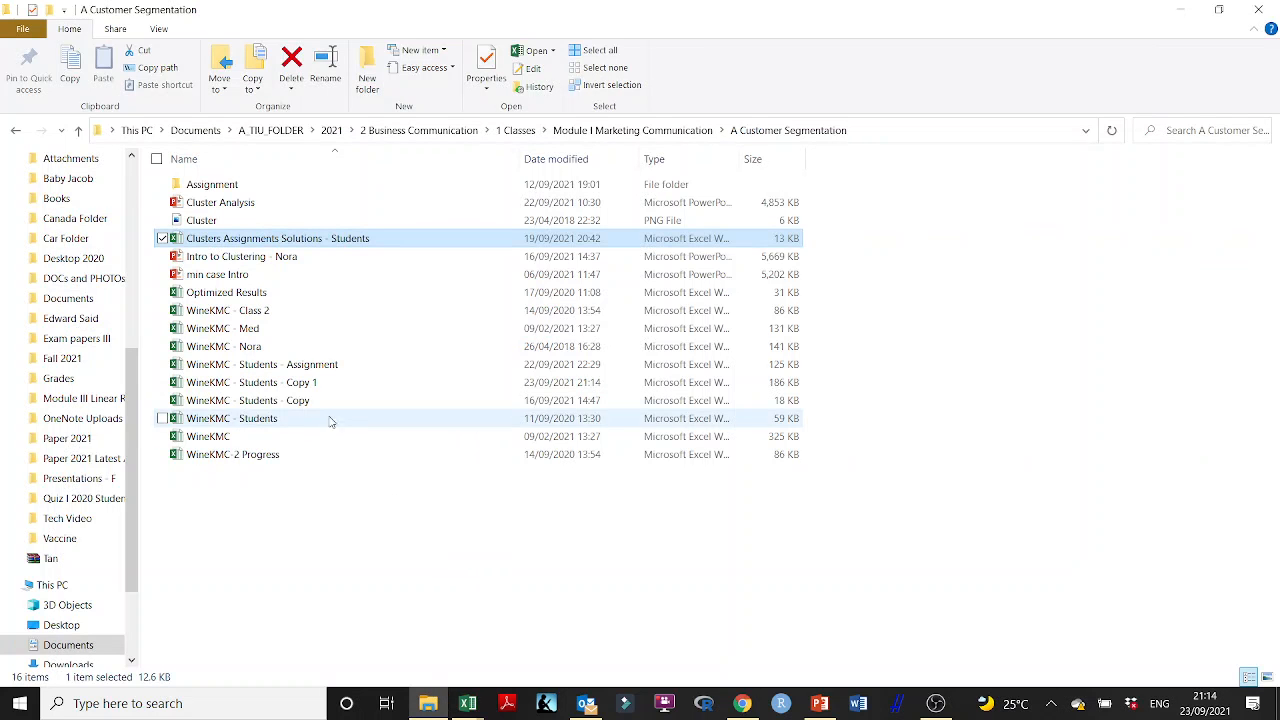
double_click(233, 436)
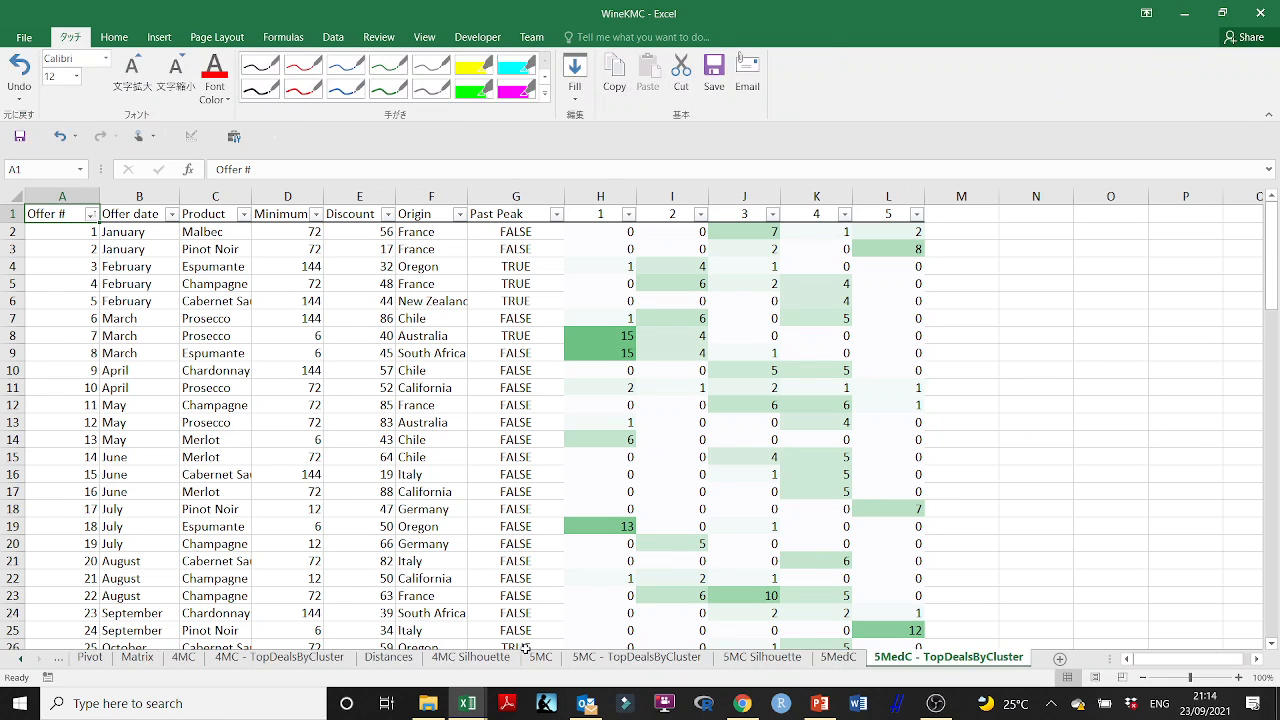
click(840, 657)
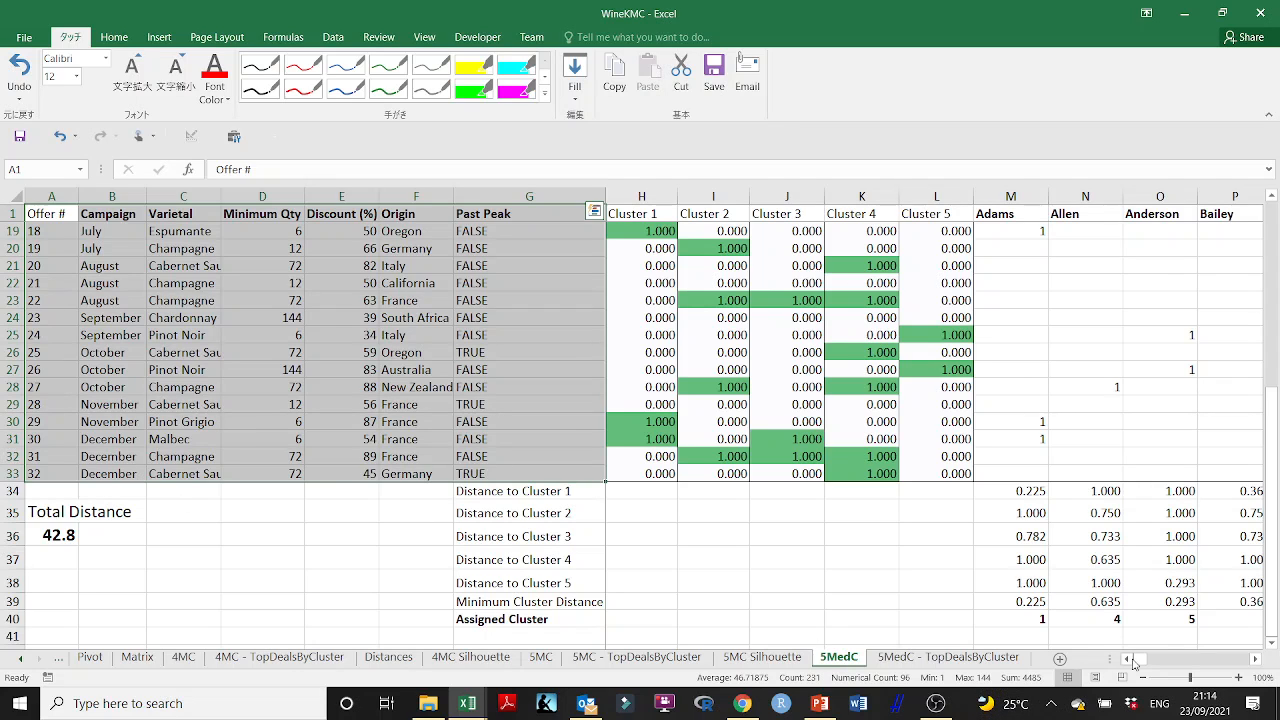
click(72, 535)
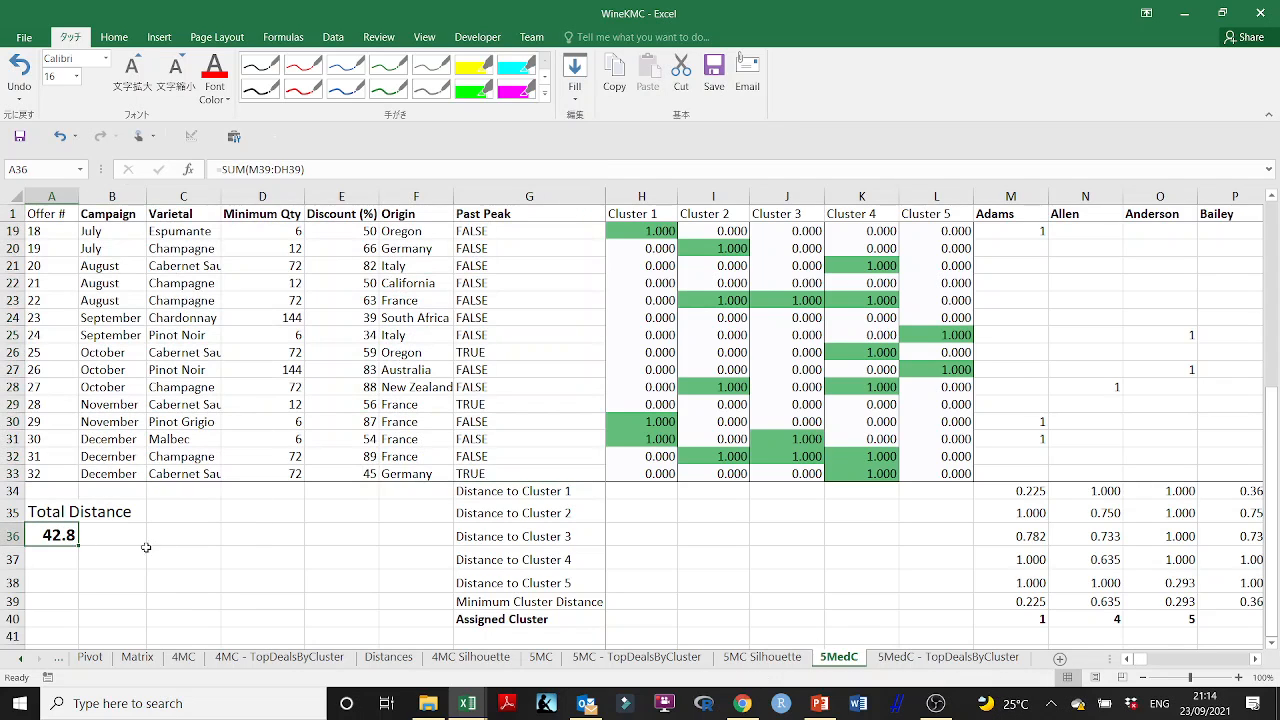
click(1022, 491)
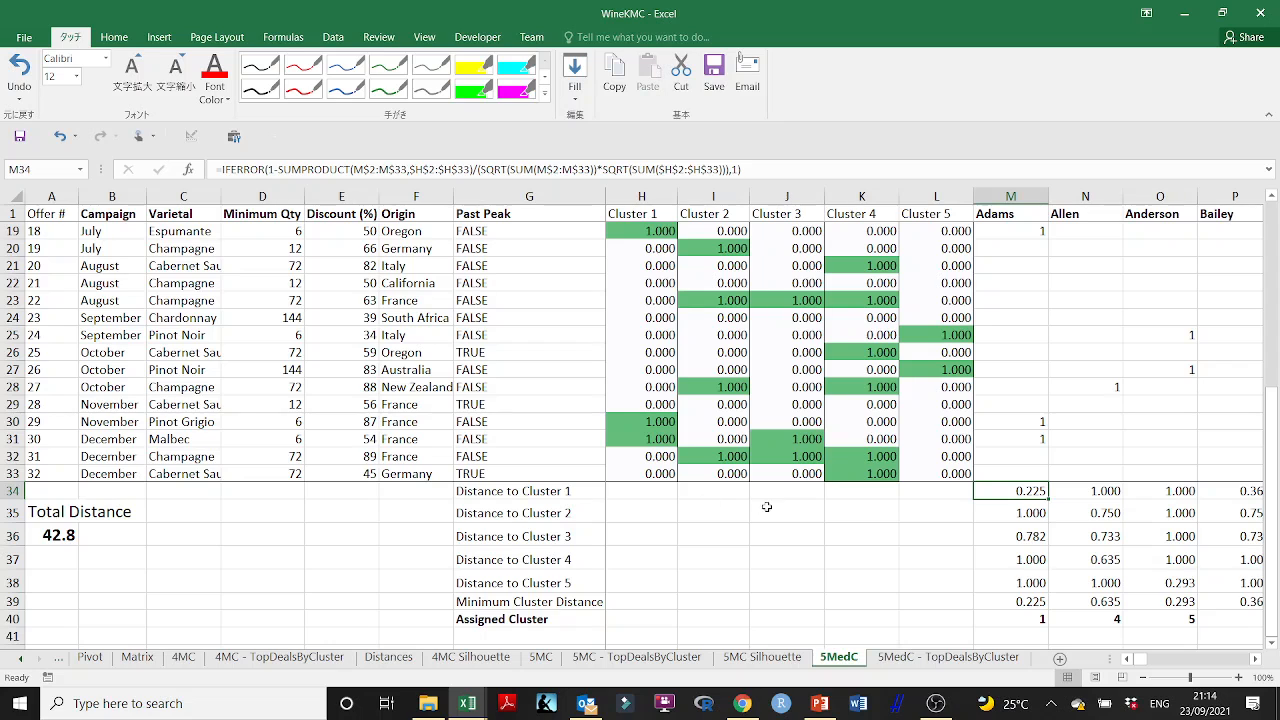
click(788, 541)
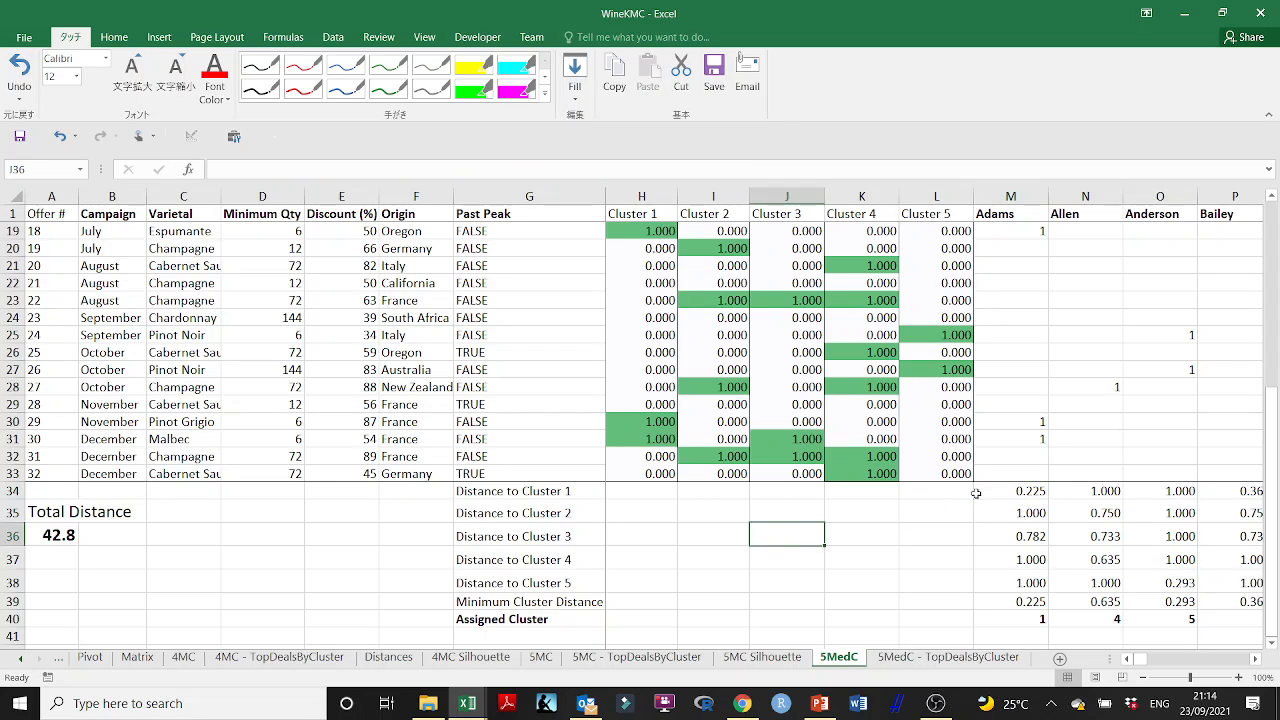
- Return to WineKMC - Students - Copy 1 and run Solver with GRG Nonlinear, minimizing F39 by changing the binary cells H2:L33
click(1188, 12)
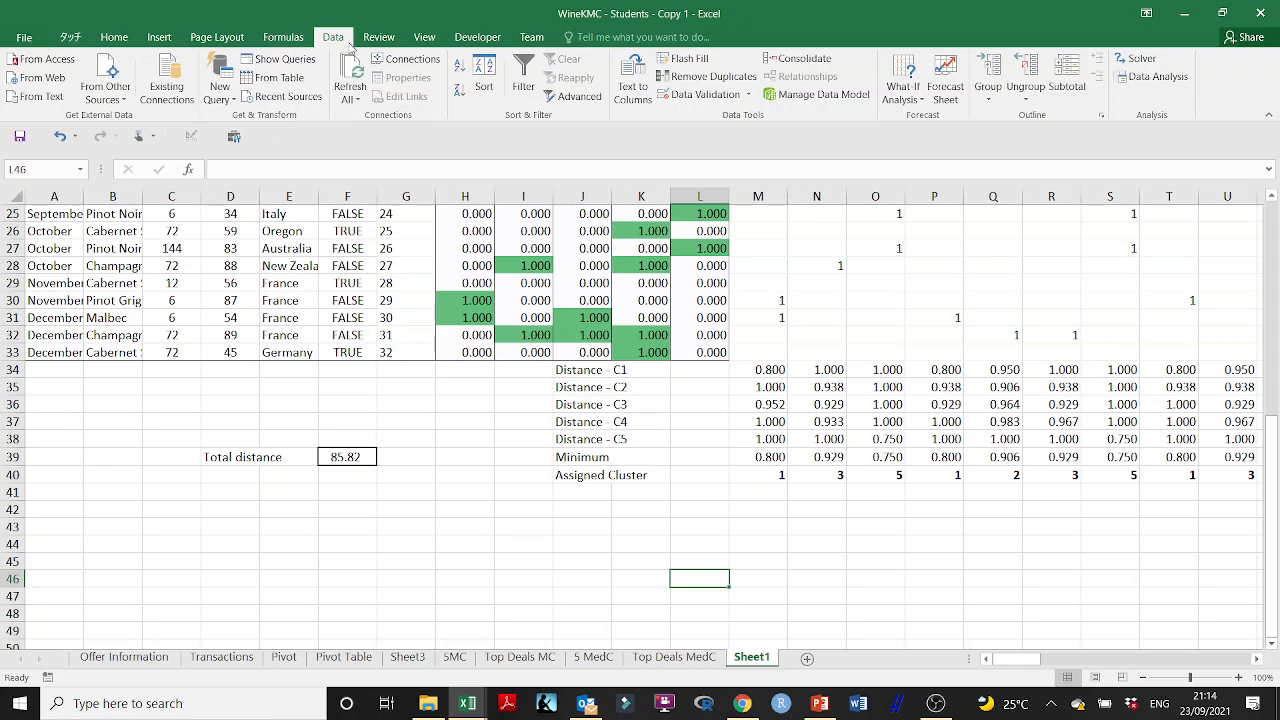
click(1137, 58)
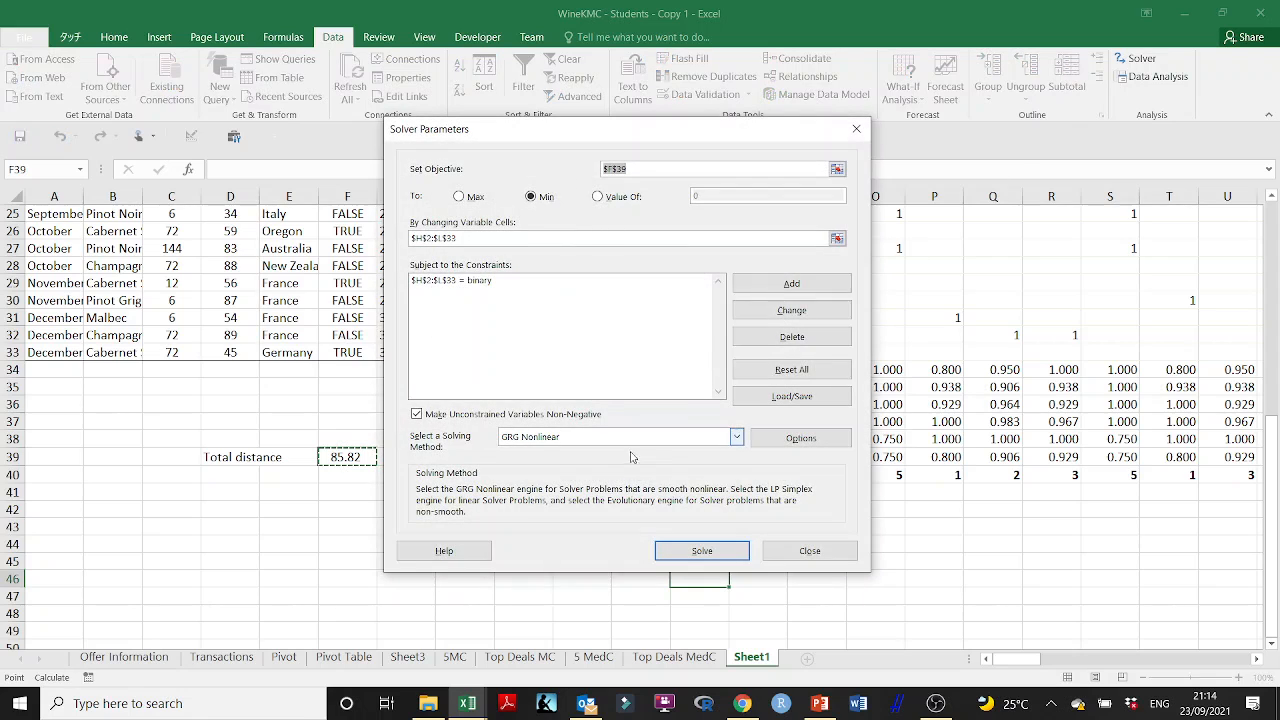
click(680, 550)
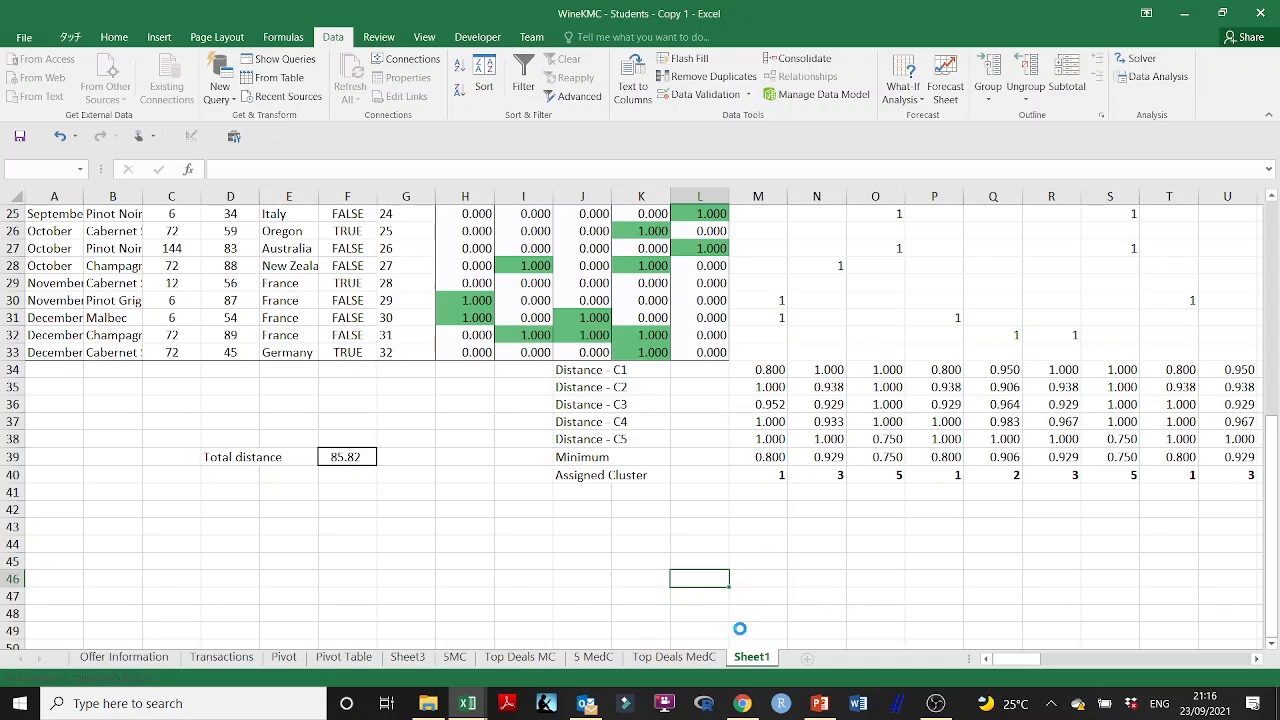
- Review the cosine distance formula on slide 55 of the Cluster Analysis presentation in PowerPoint, and return to Sheet1 in Excel
click(818, 702)
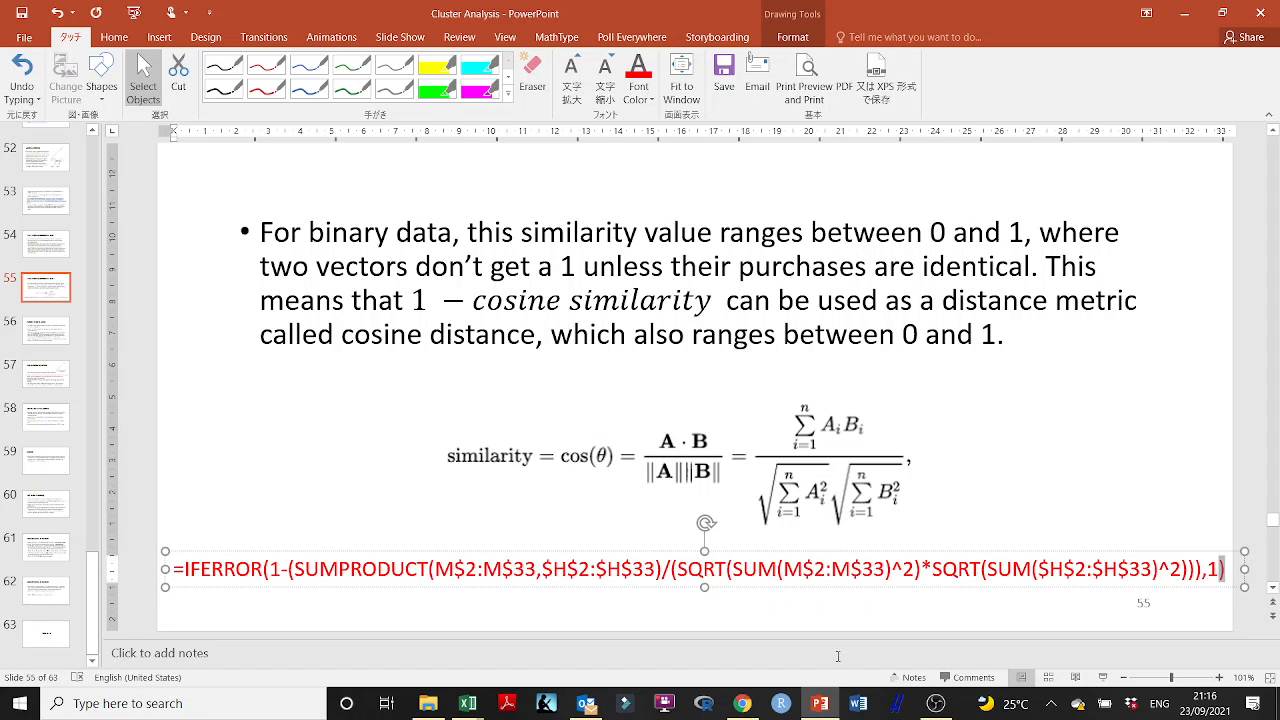
click(820, 703)
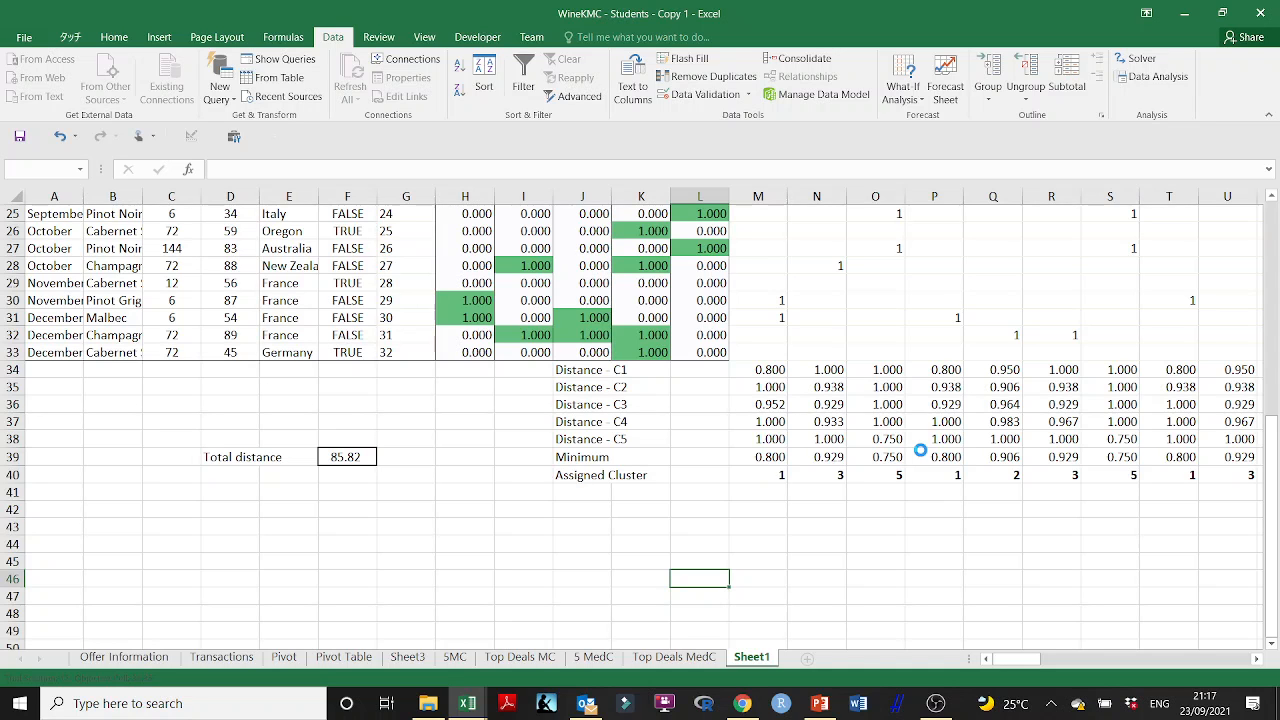
click(820, 703)
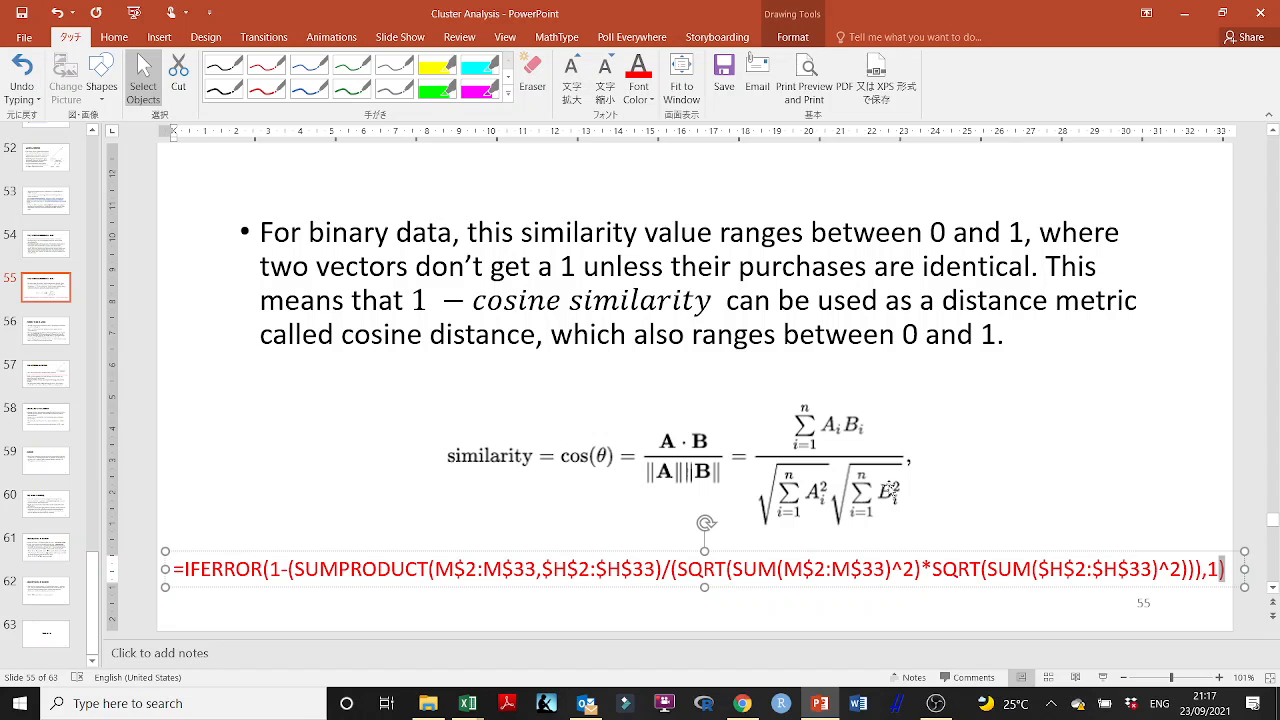
click(1184, 13)
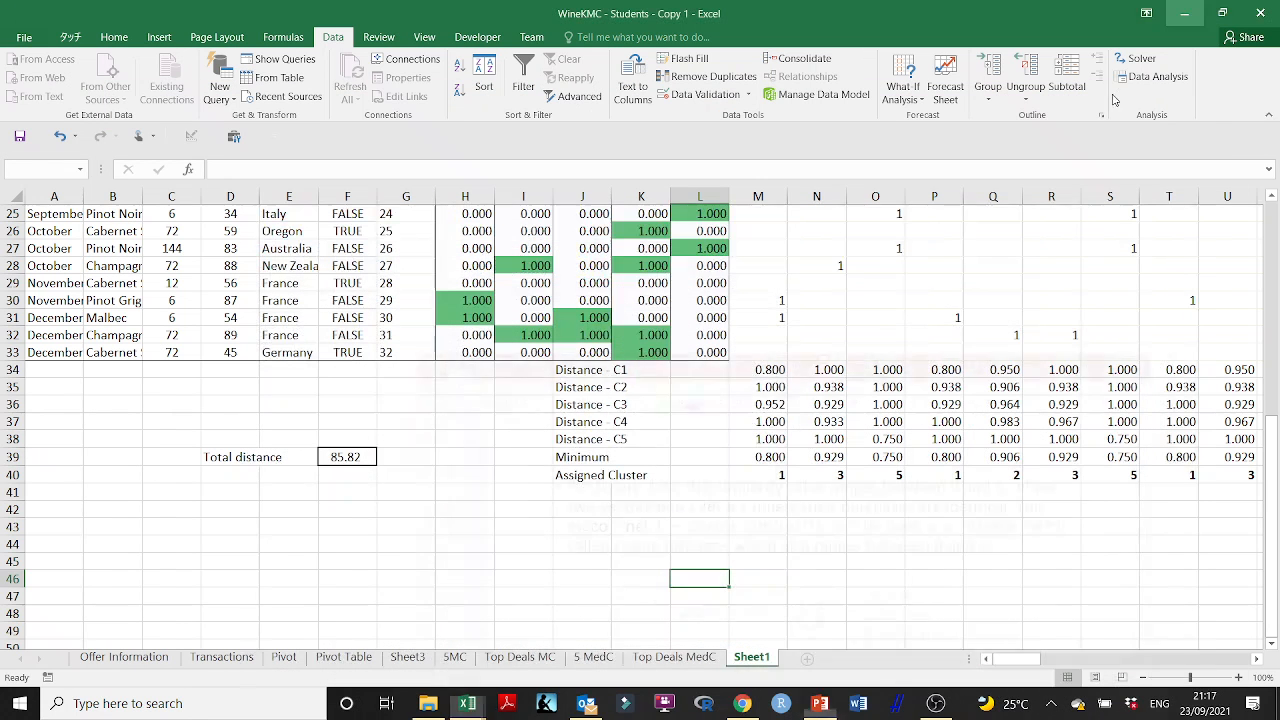